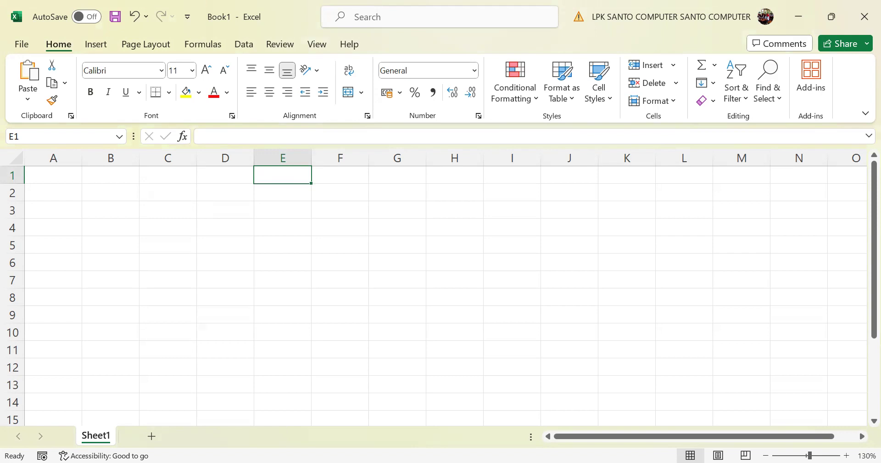
Enter the headings TANGGAL in E1 and KETERANGAN in F1, and fit column F to its heading
text(TANGGAL)
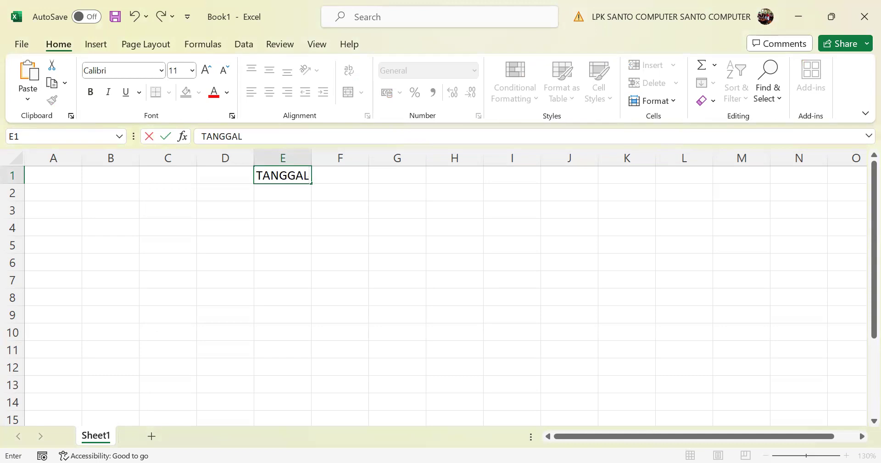
key(Tab)
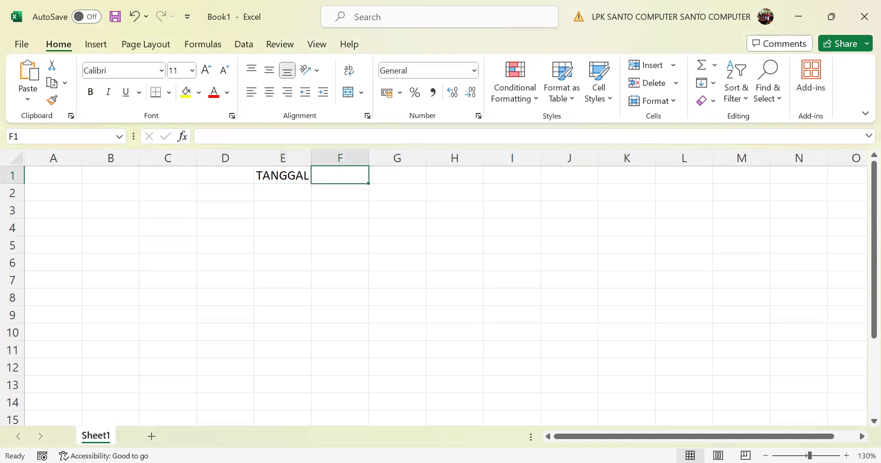
text(KETERANGAN)
key(Return)
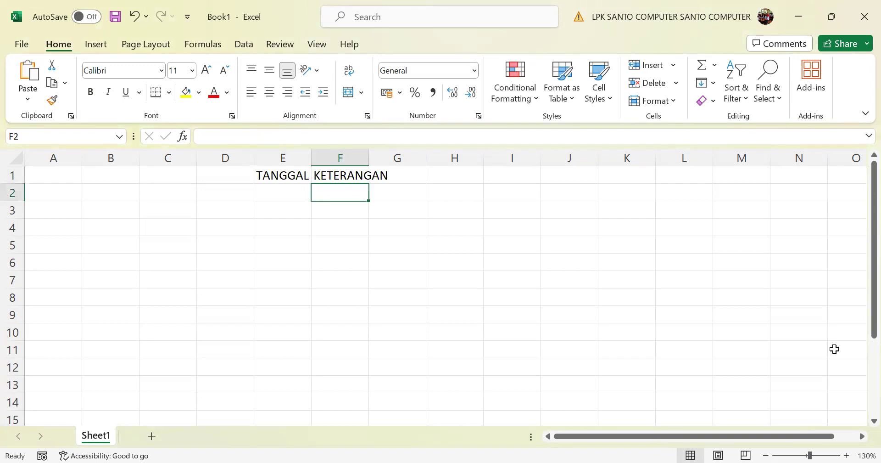
double_click(368, 154)
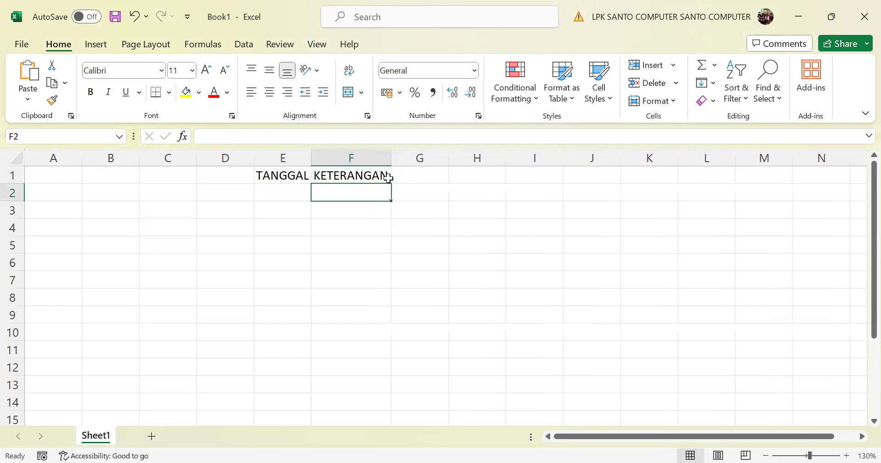
Enter the headings PEMASUKAN, PENGELUARAN and SALDO AKHIR in G1:I1, and autofit the width of all columns
click(419, 179)
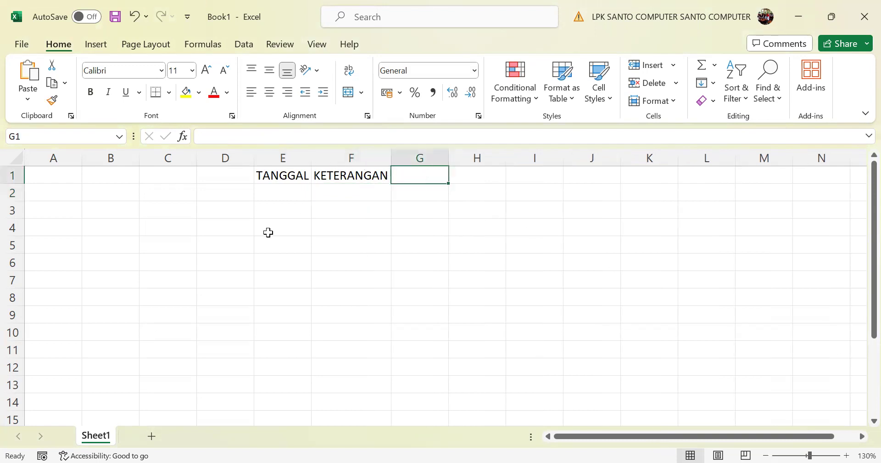
text(PEMA)
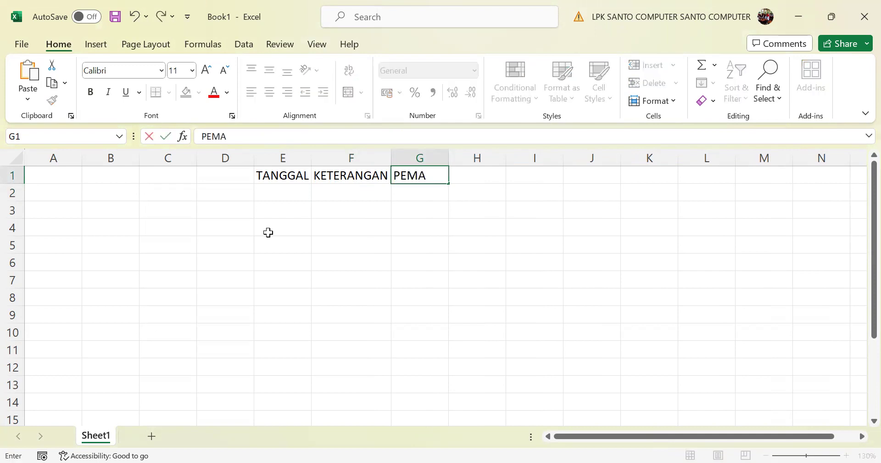
text(SUKAN)
key(Return)
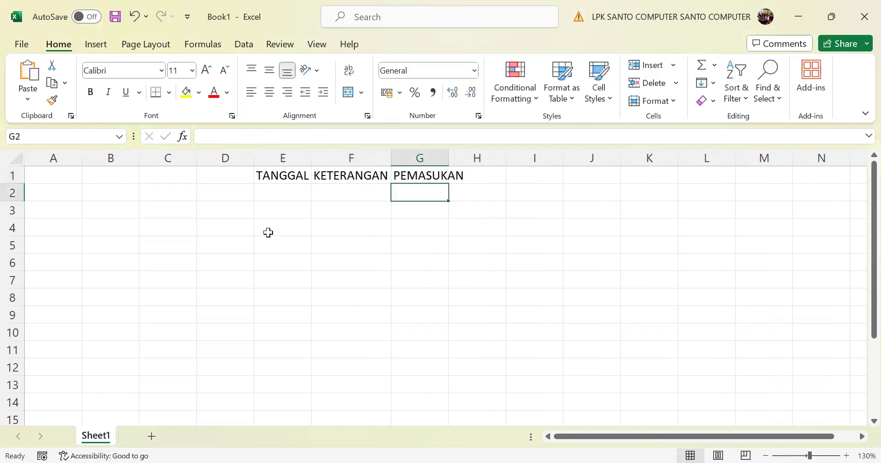
key(Up)
key(Right)
text(PENGELUARAN)
key(Right)
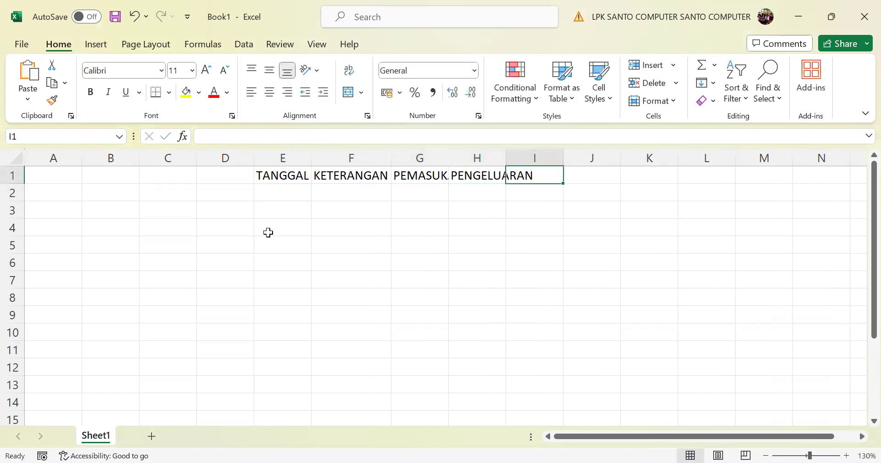
text(SALDO AKHIR)
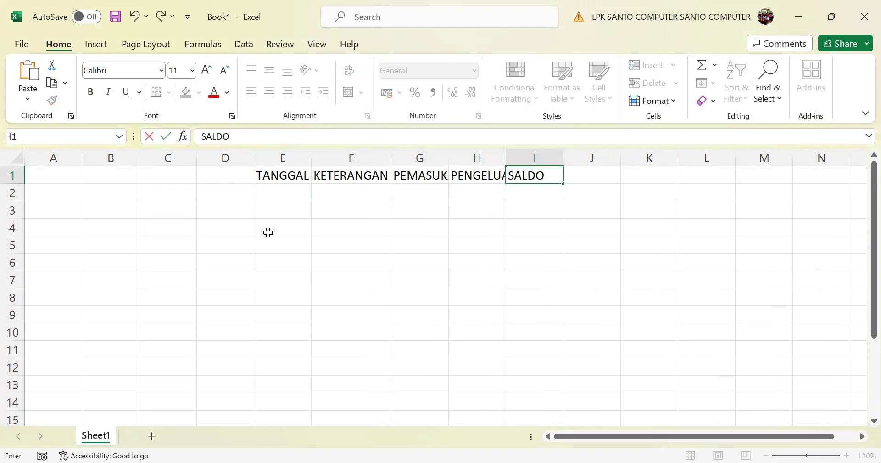
key(Return)
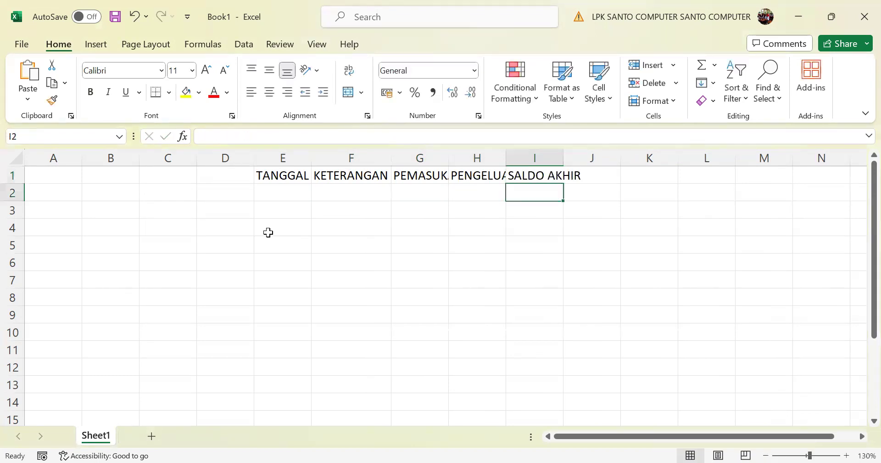
click(9, 159)
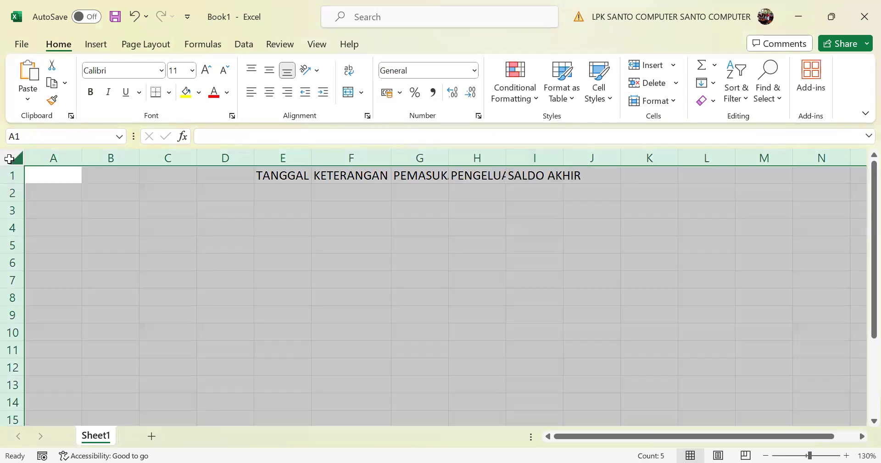
double_click(82, 156)
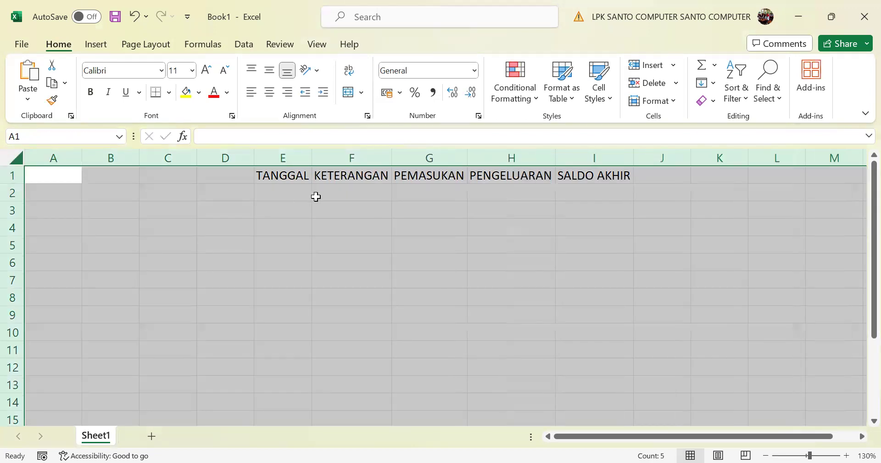
Apply all borders to the table range E1:I16
click(291, 179)
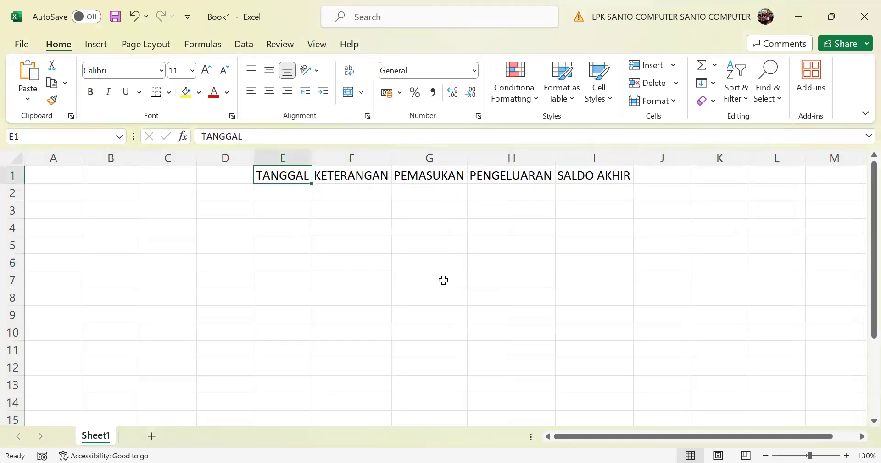
shift+click(616, 422)
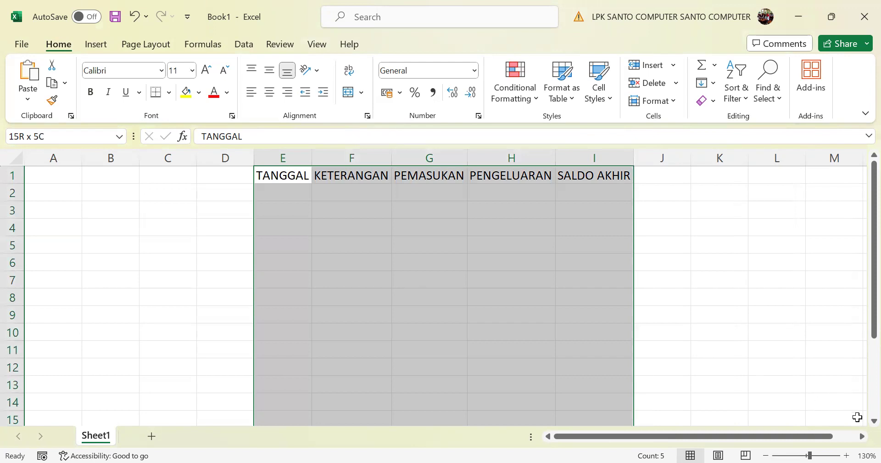
scroll(861, 431, down, 1)
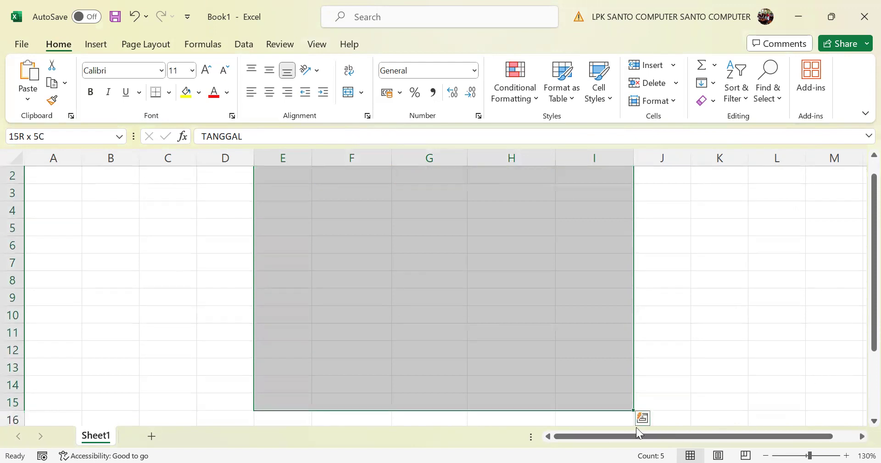
drag(612, 418, 612, 418)
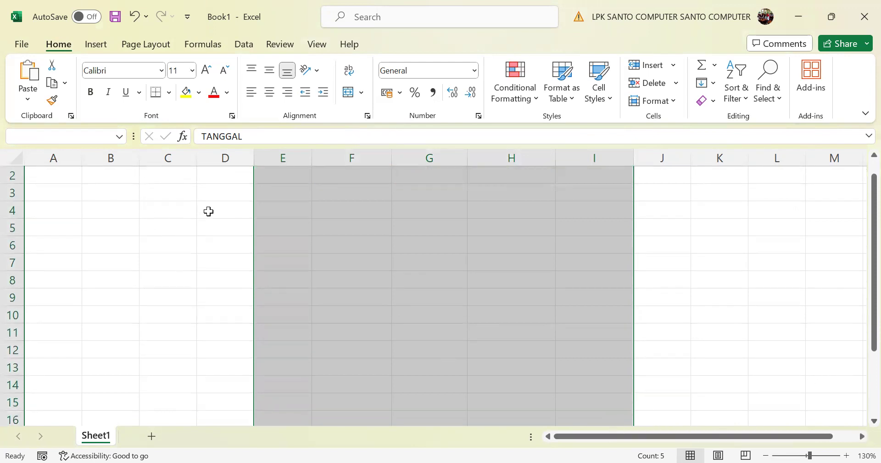
click(169, 93)
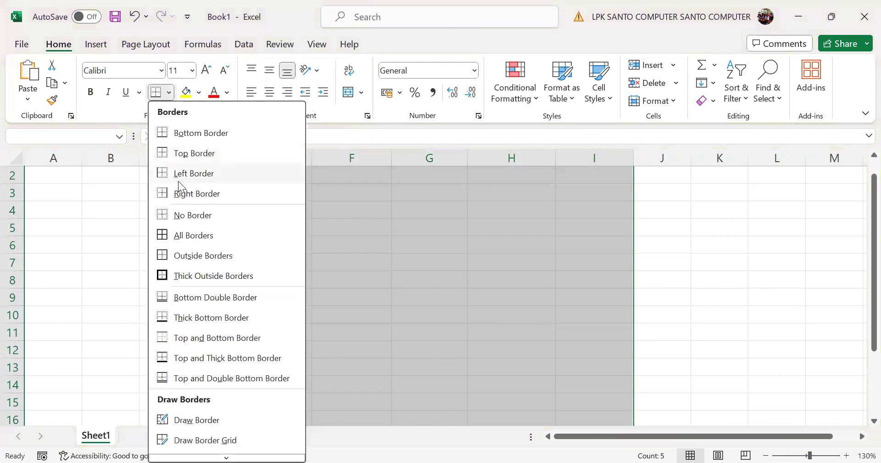
click(179, 236)
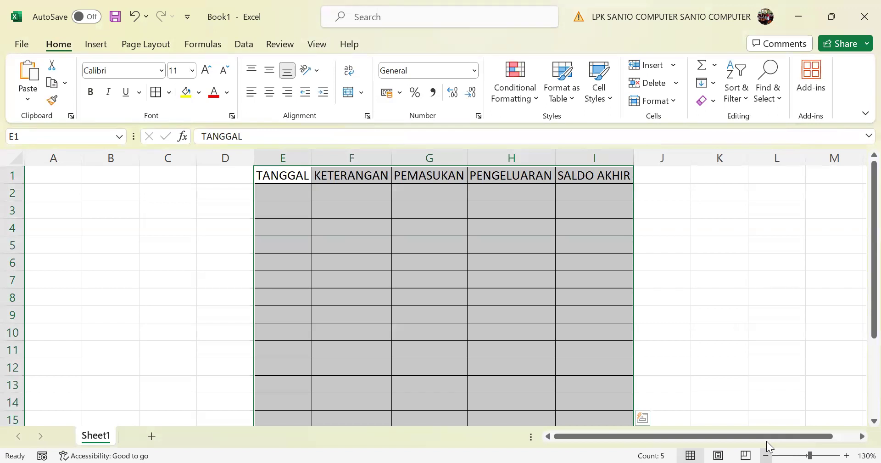
click(766, 455)
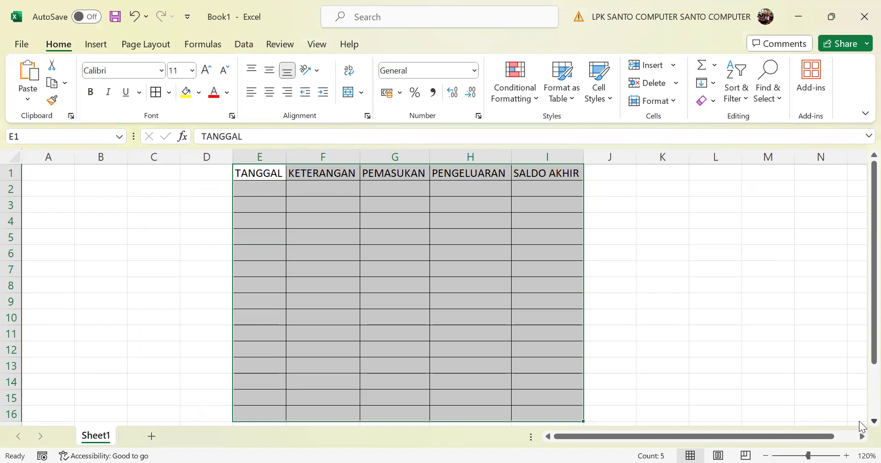
scroll(860, 425, down, 1)
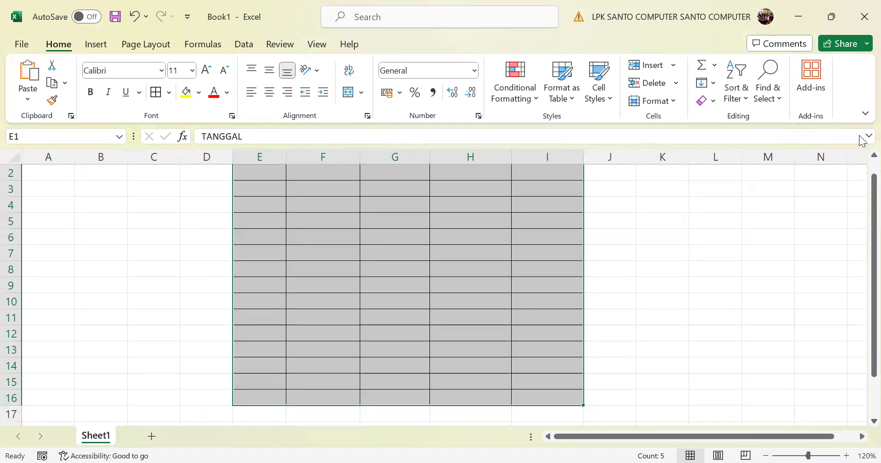
scroll(862, 160, up, 1)
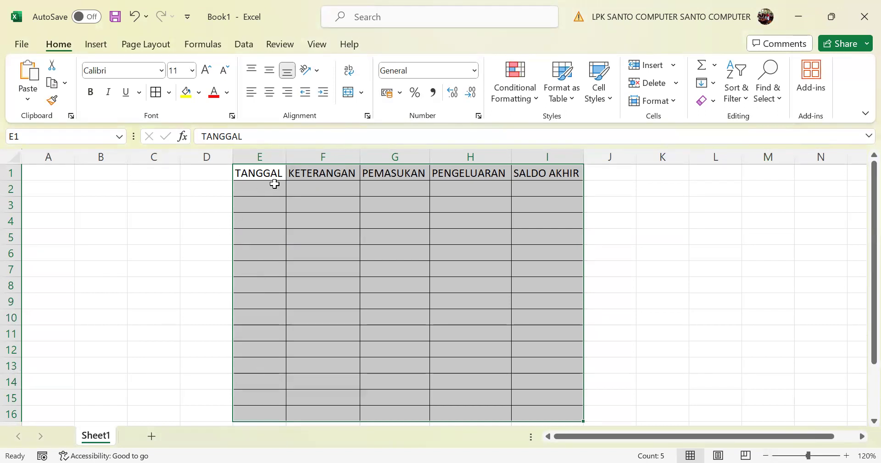
Rename Sheet1 as NOVEMBER 2023
double_click(97, 436)
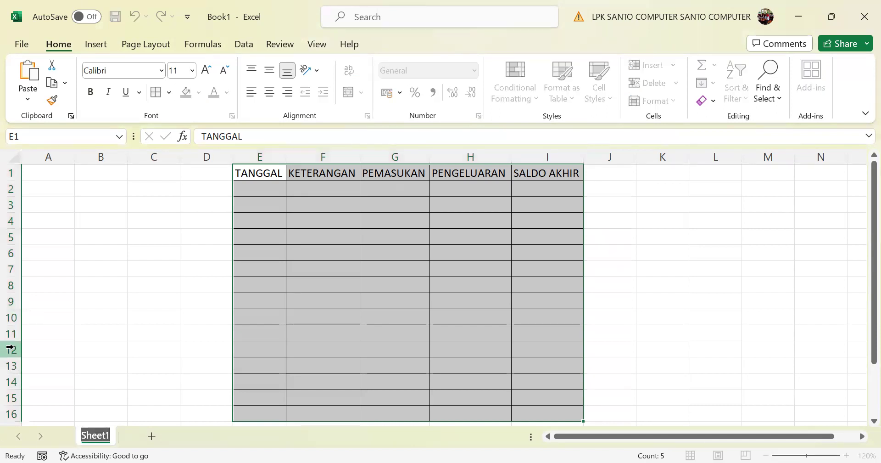
text(NOVEM)
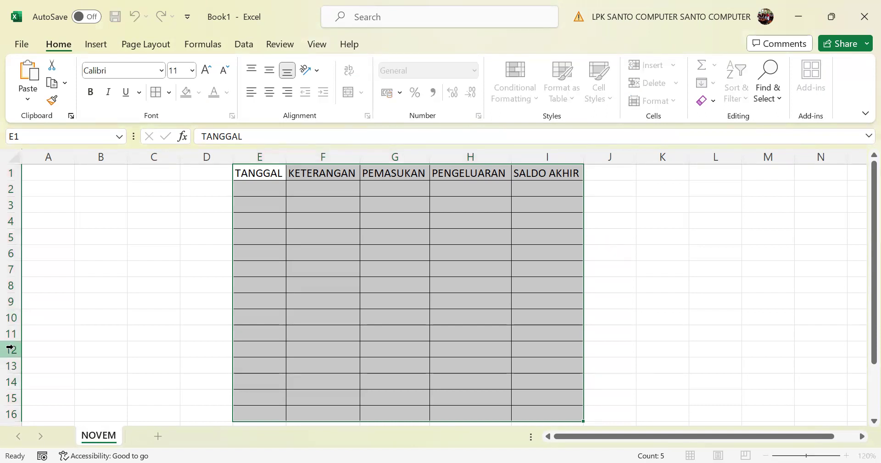
text(BER 2023)
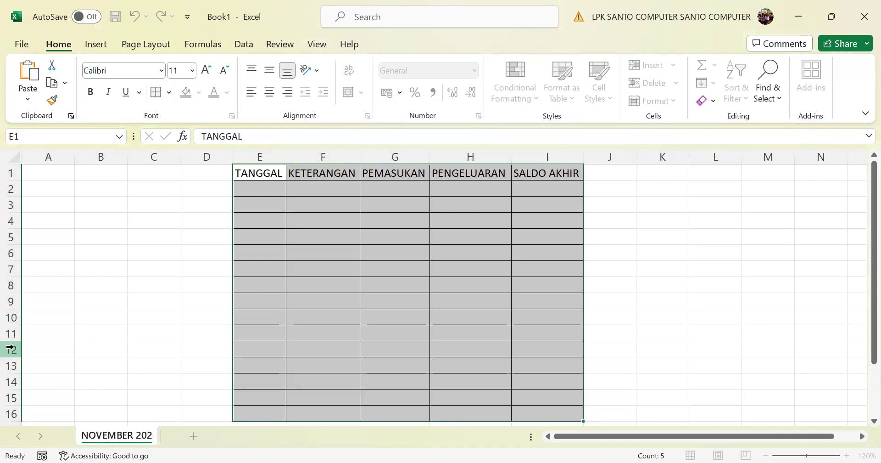
key(Return)
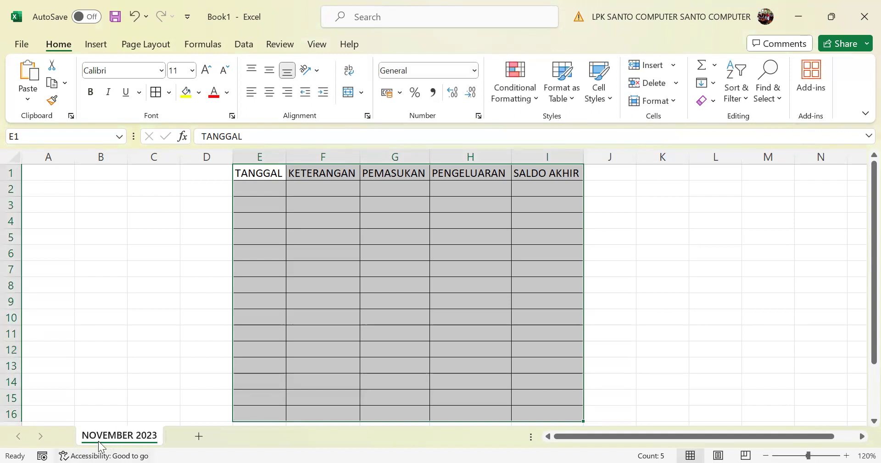
Color the NOVEMBER 2023 sheet tab standard red and select cell E2
right_click(123, 441)
click(190, 363)
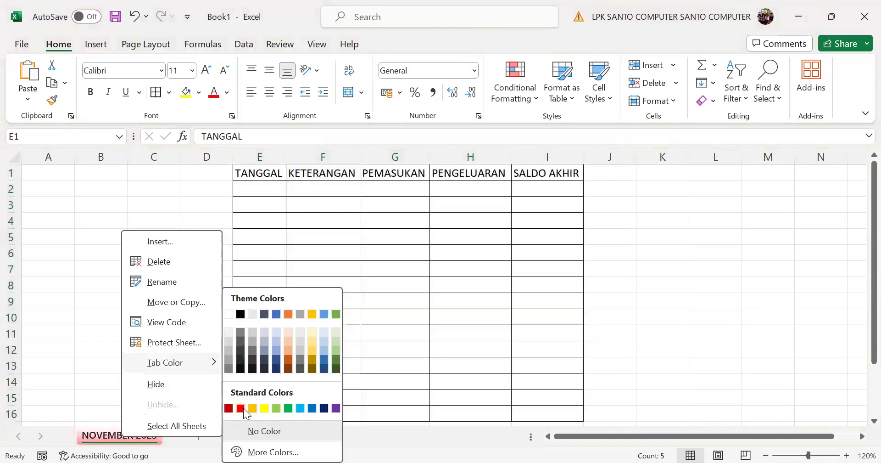
click(240, 407)
click(262, 186)
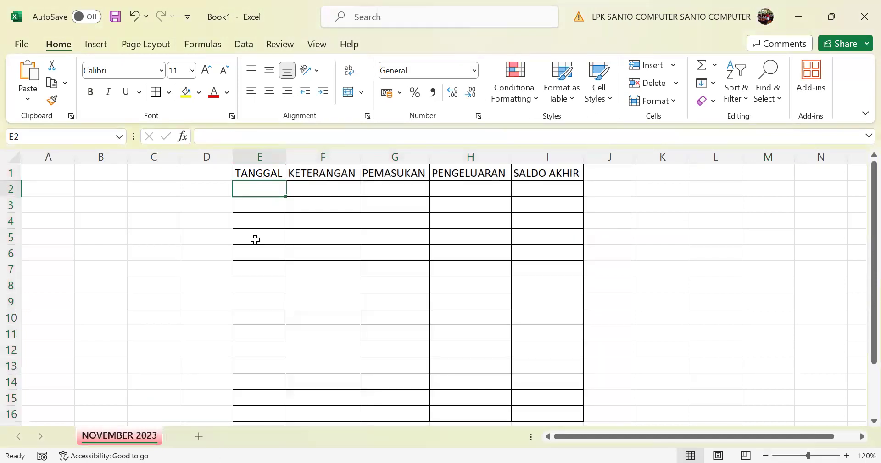
click(182, 374)
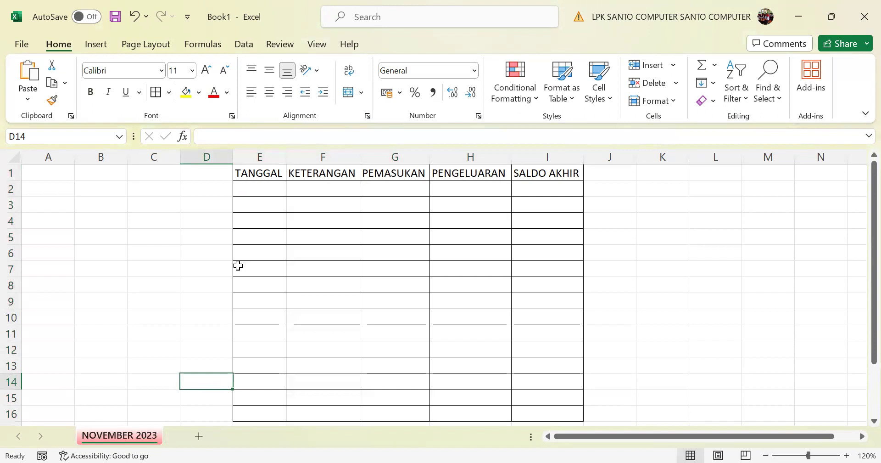
click(262, 189)
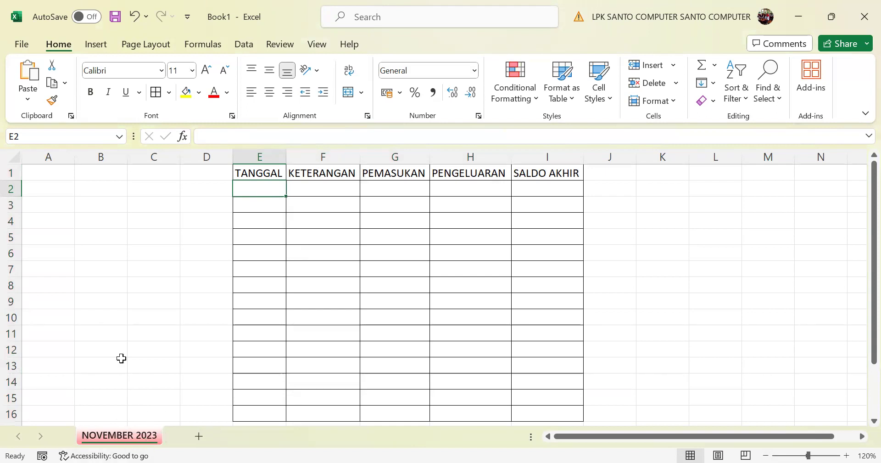
Add a new worksheet and name it DESEMBER 2023
click(201, 438)
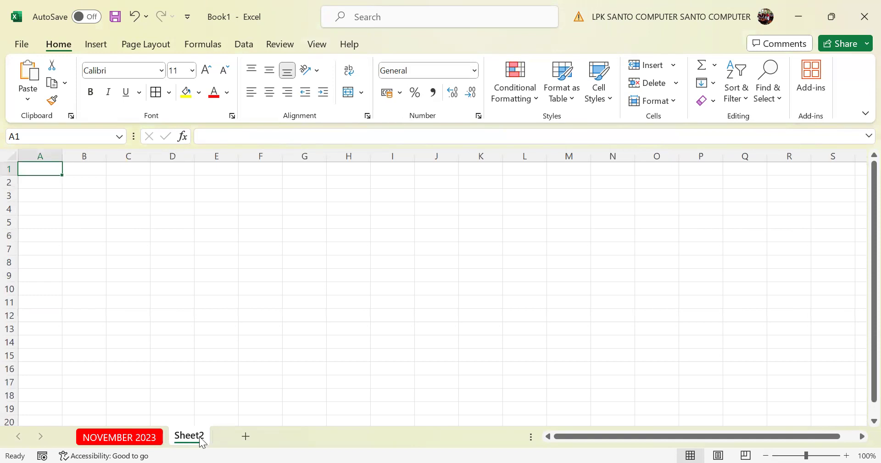
double_click(201, 436)
text(DESEMBER)
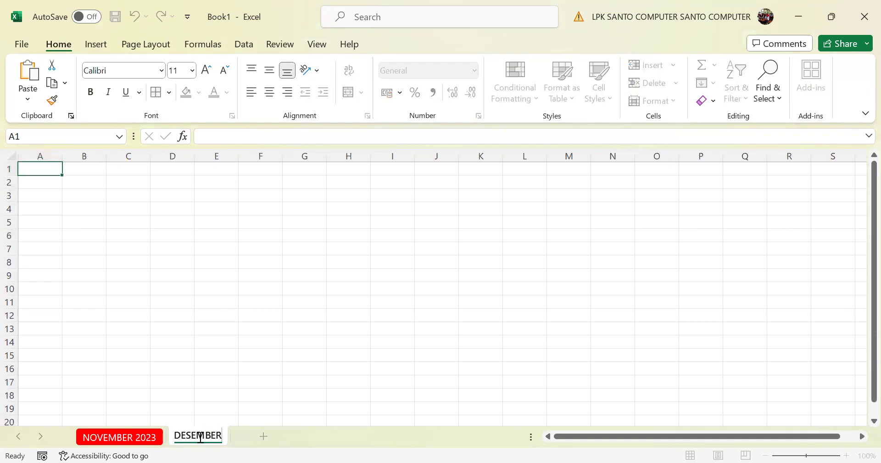
key(Return)
text(2023)
key(Return)
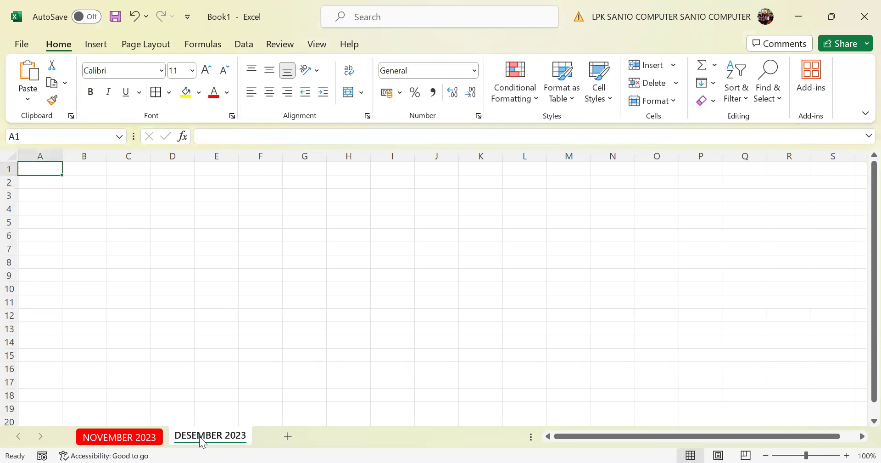
Color the DESEMBER 2023 sheet tab standard orange
right_click(231, 437)
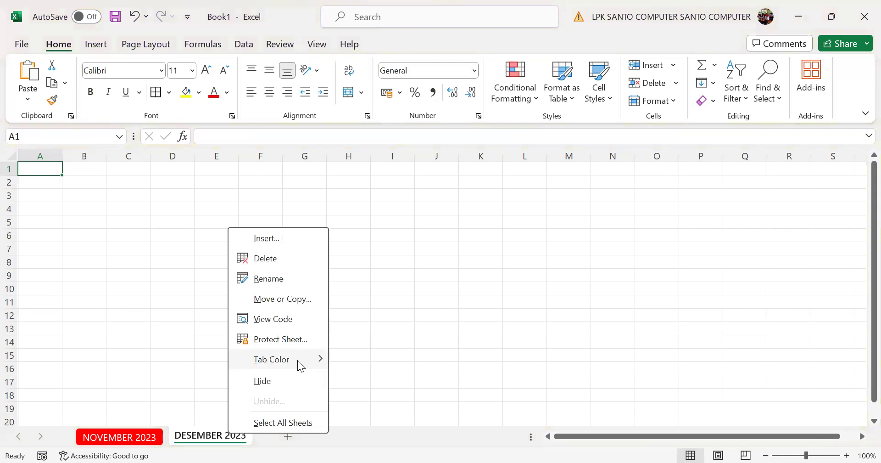
click(297, 360)
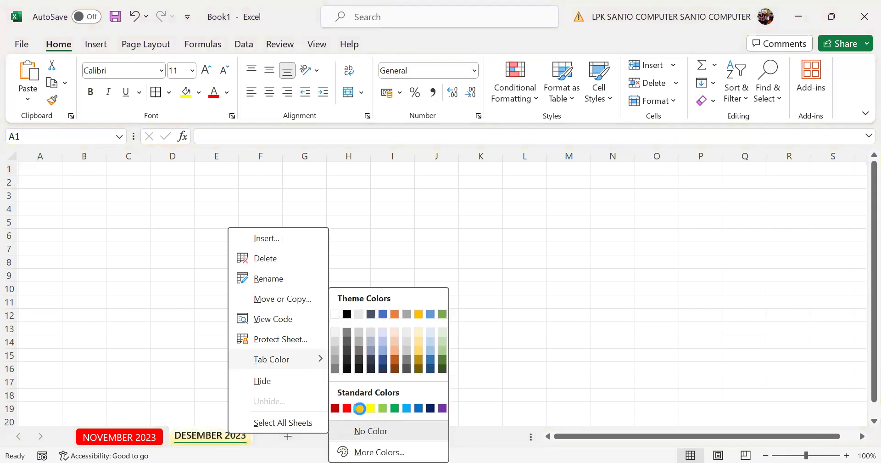
click(360, 409)
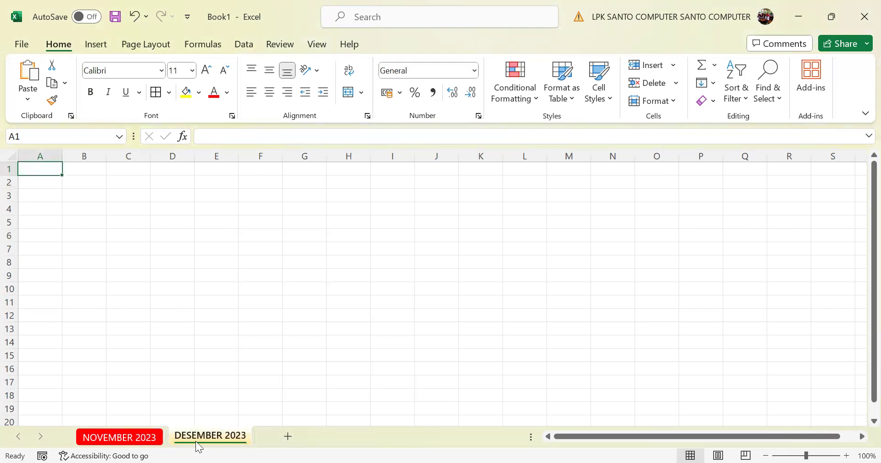
On the NOVEMBER 2023 sheet, enter 1 as the TANGGAL and MODAL as the KETERANGAN in row 2
click(124, 441)
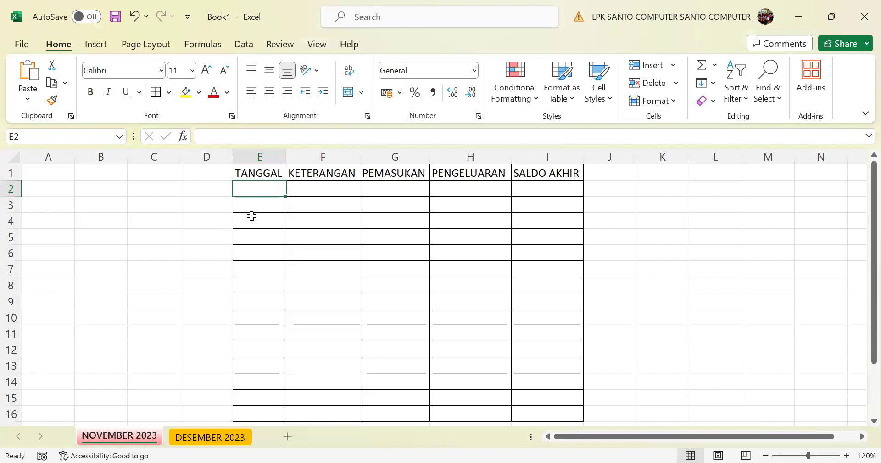
text(1)
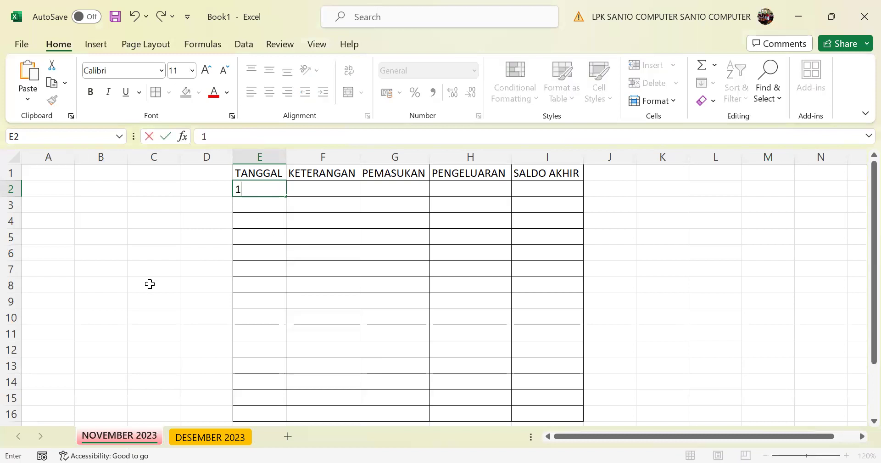
key(Tab)
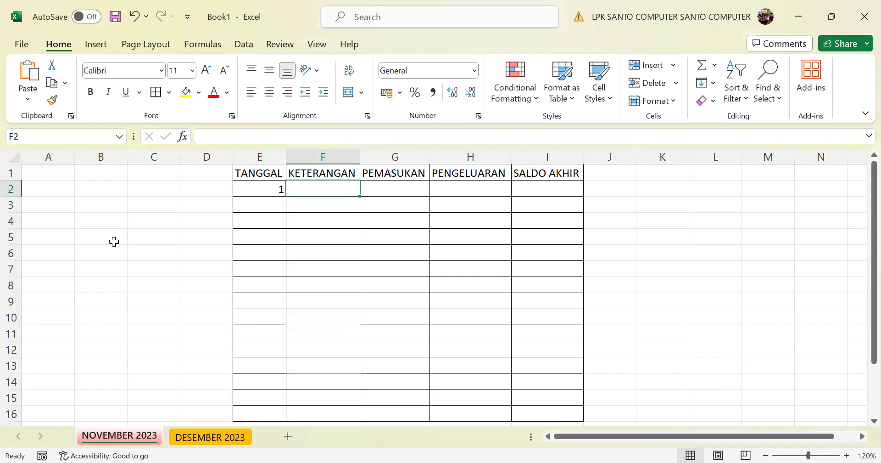
text(MODAL)
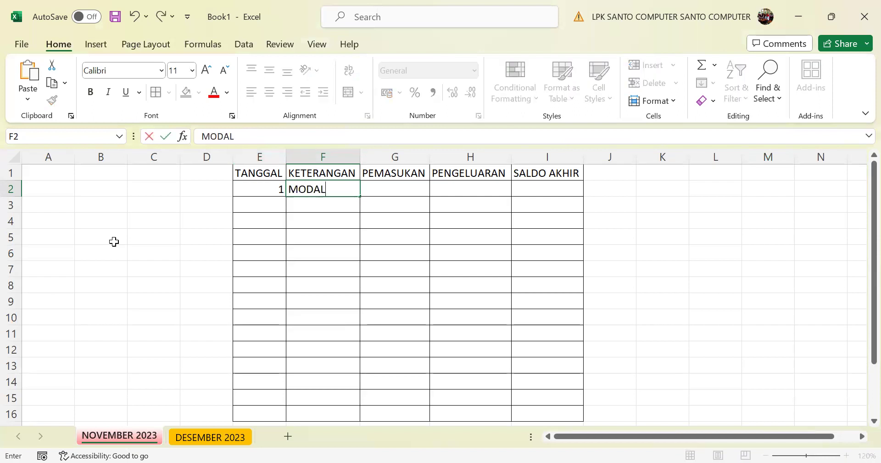
key(Tab)
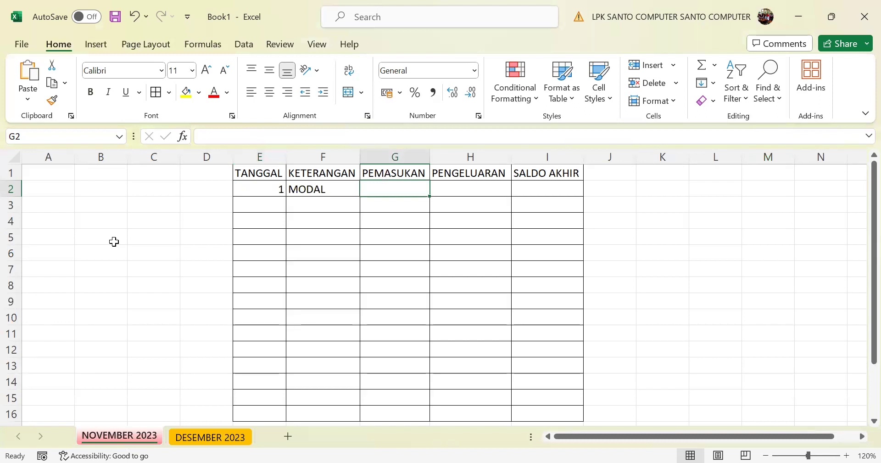
key(Tab)
key(Tab)
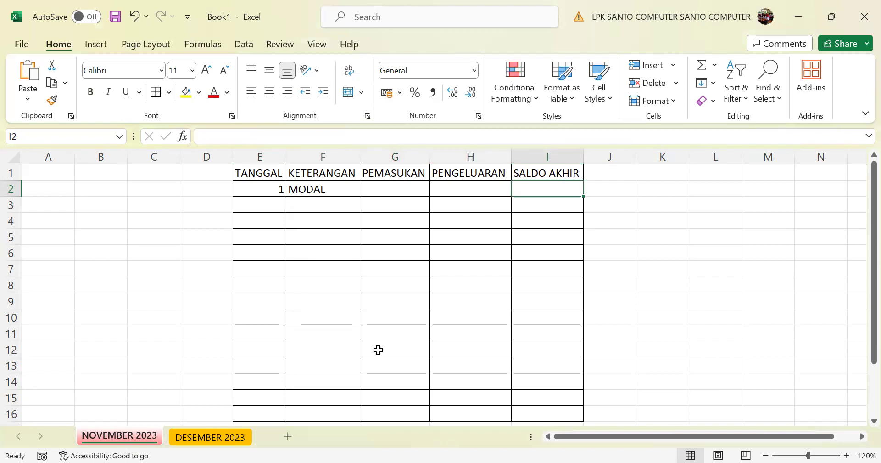
Format the PEMASUKAN, PENGELUARAN and SALDO AKHIR columns (G:I) with comma-style thousands separators and no decimals
click(392, 152)
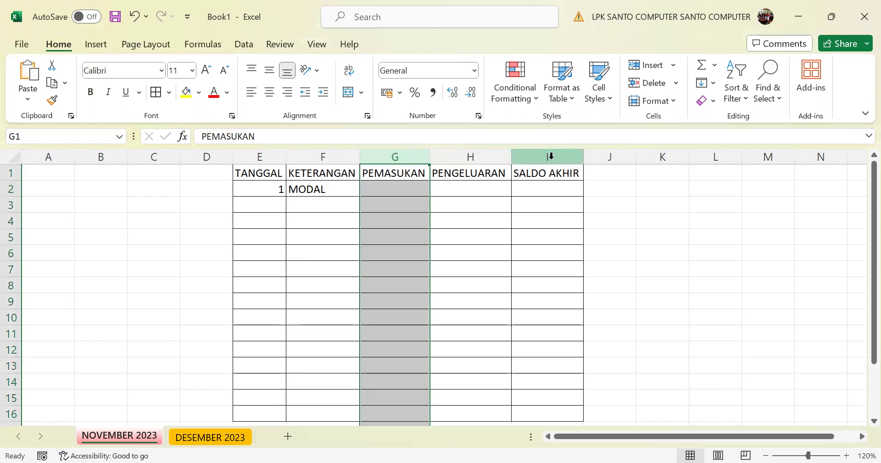
shift+click(551, 157)
click(392, 156)
shift+click(546, 156)
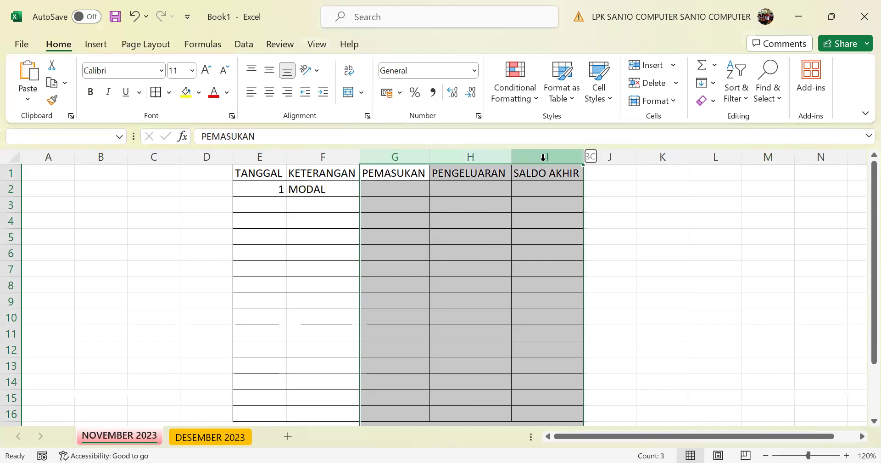
click(434, 94)
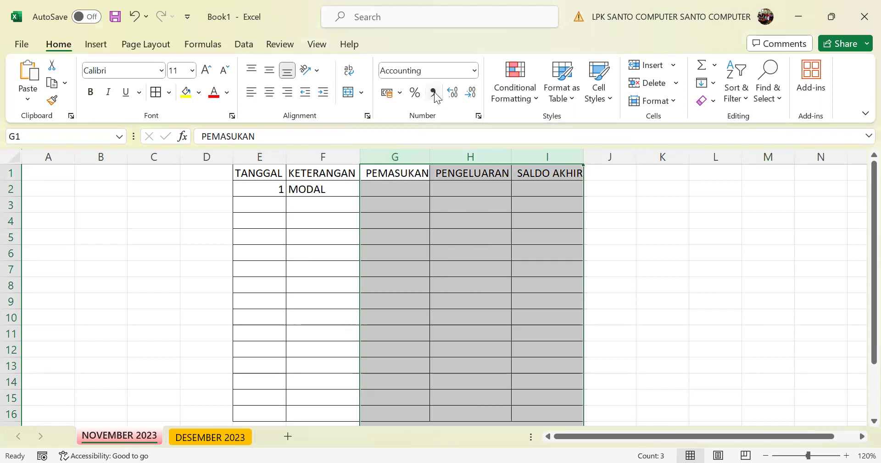
click(477, 94)
Enter 2000000 as the opening SALDO AKHIR in cell I2
click(401, 187)
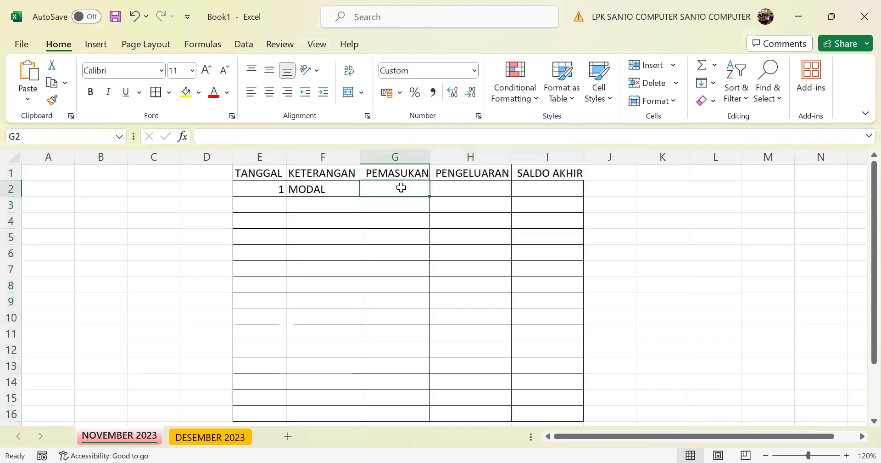
click(531, 195)
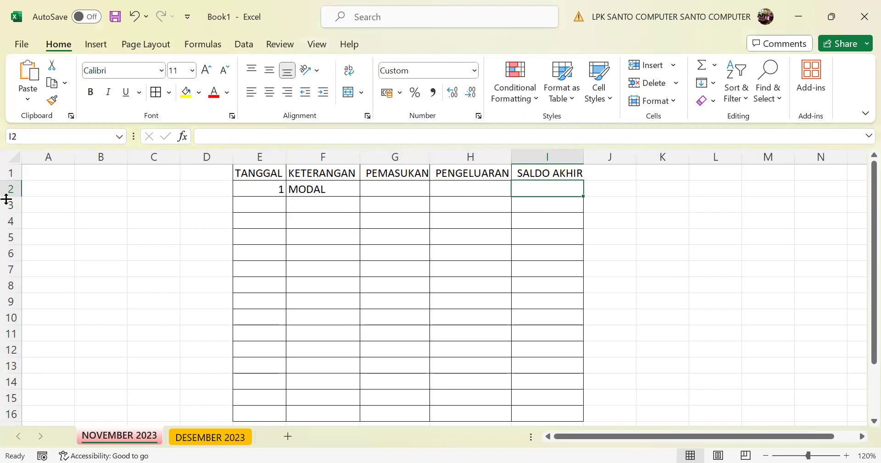
text(20000000)
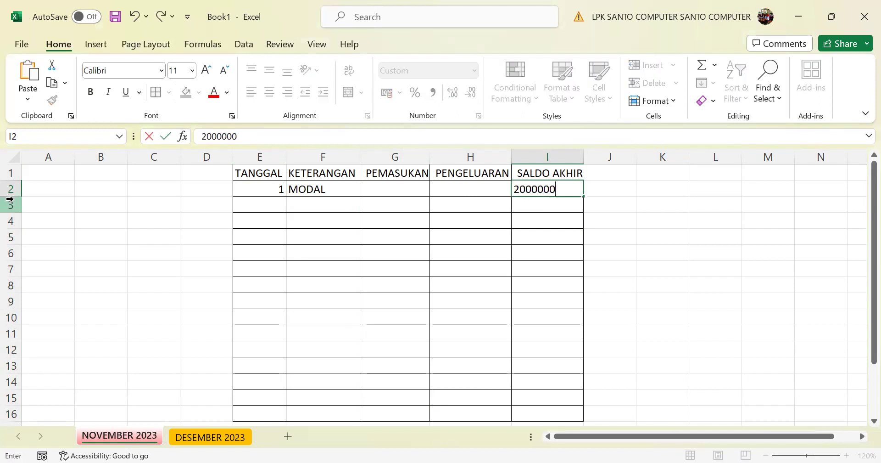
key(Return)
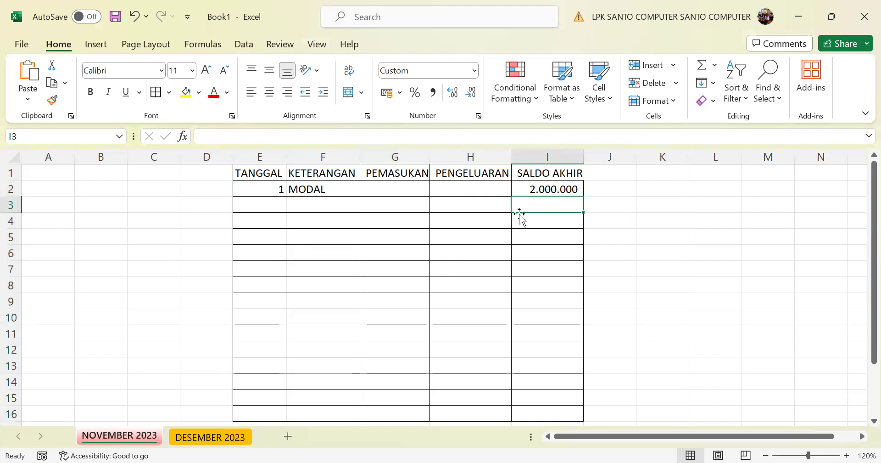
Fill cell I3 with light blue and cells I4:I16 with standard light green, then reselect I3
click(203, 95)
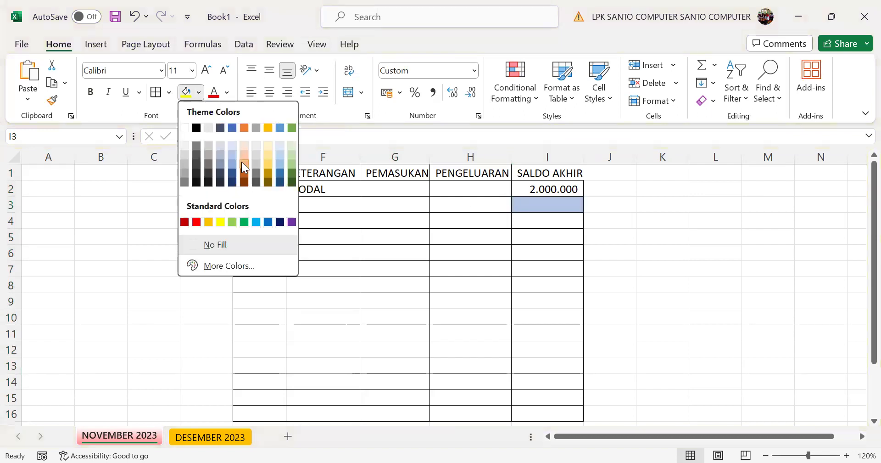
click(279, 164)
click(561, 224)
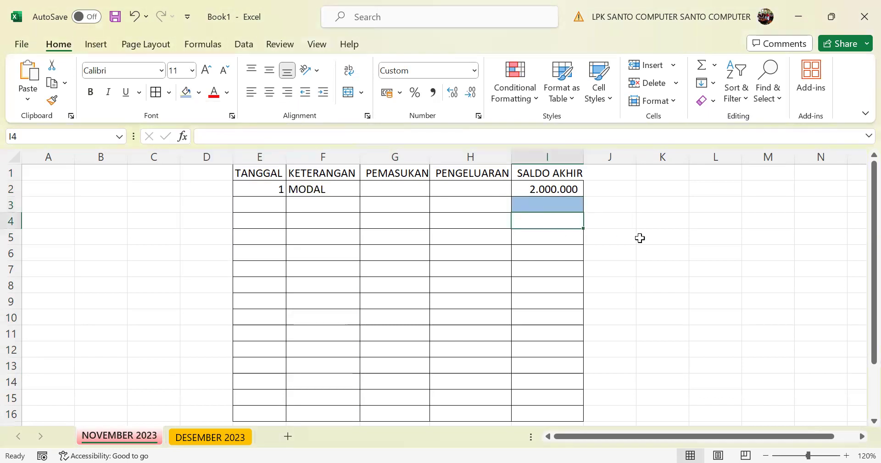
shift+click(563, 413)
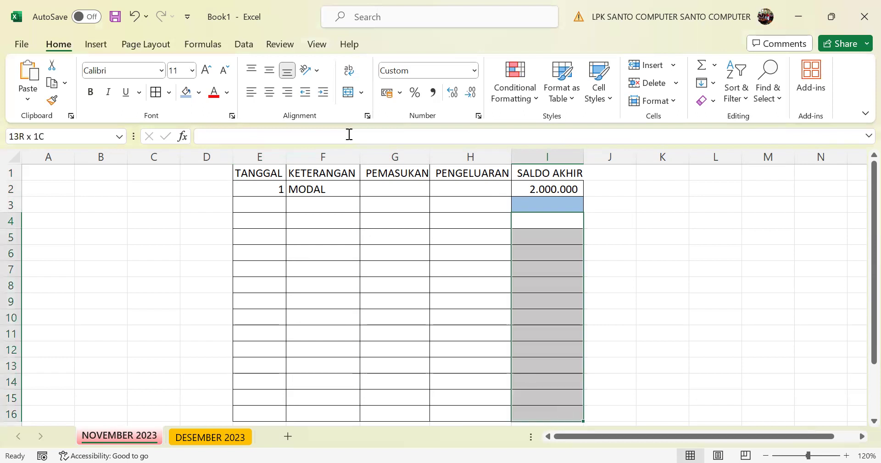
click(200, 93)
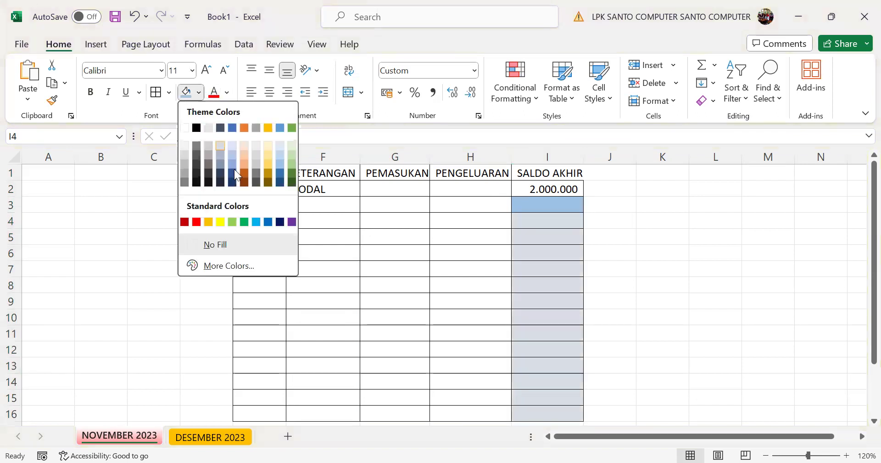
click(234, 222)
click(555, 203)
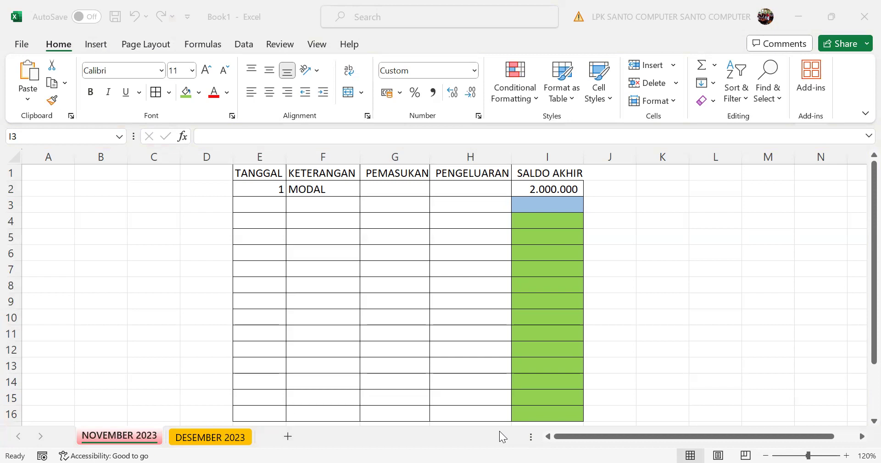
click(533, 204)
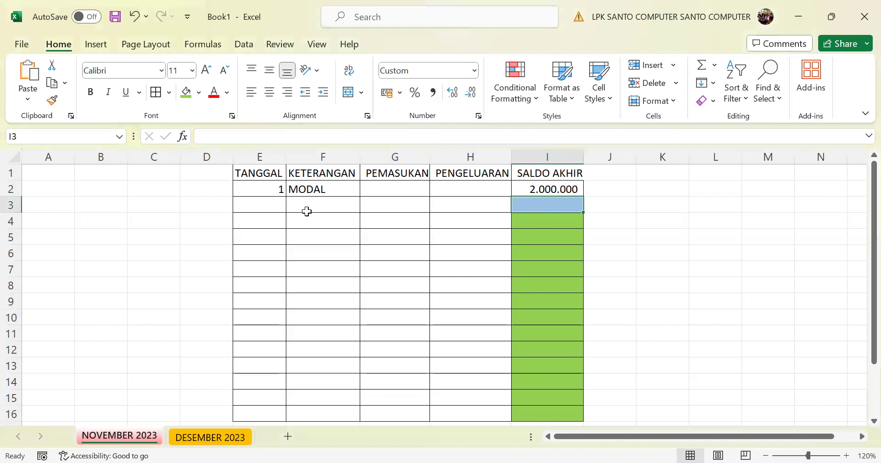
Record row 3 with TANGGAL 2, KETERANGAN UANG MUKA and PEMASUKAN 500000
click(280, 207)
text(2)
key(Tab)
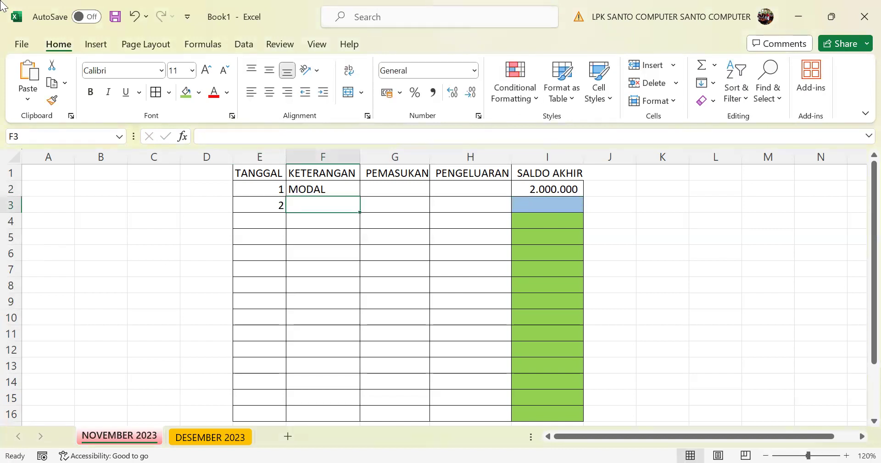
text(UA)
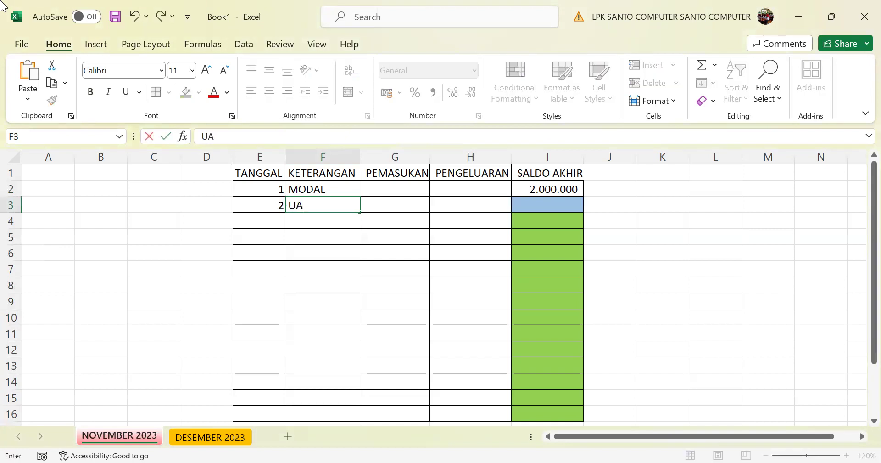
text(NG MUKA)
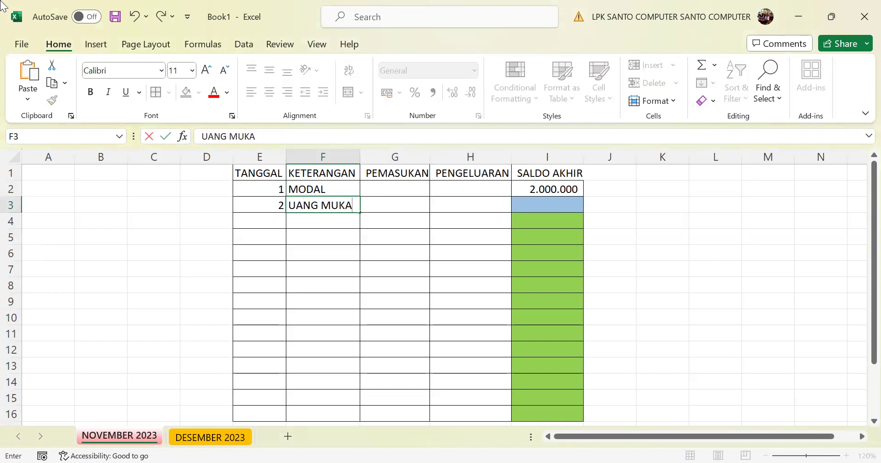
key(Tab)
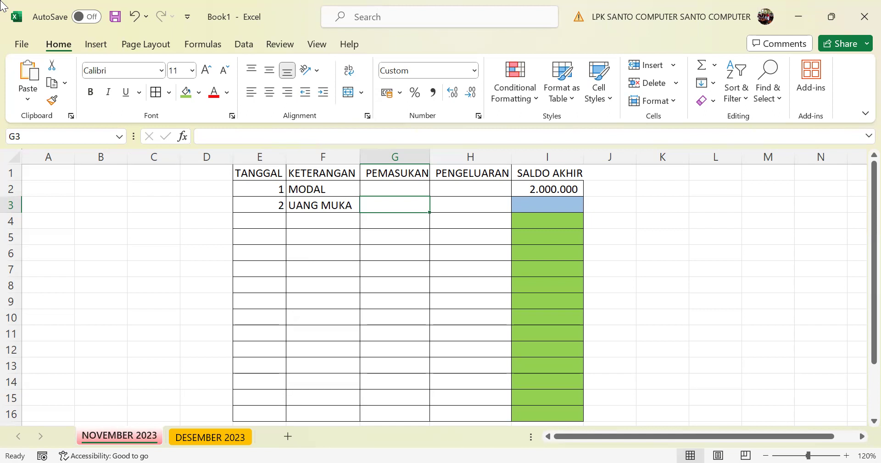
text(500000)
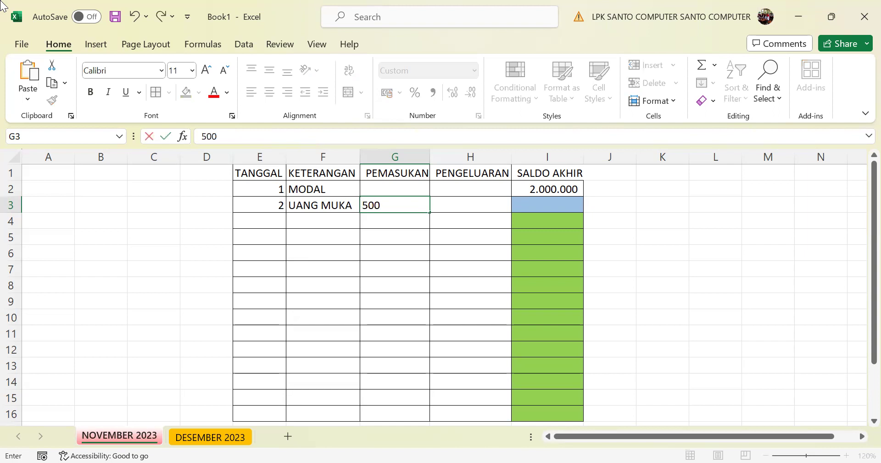
key(Tab)
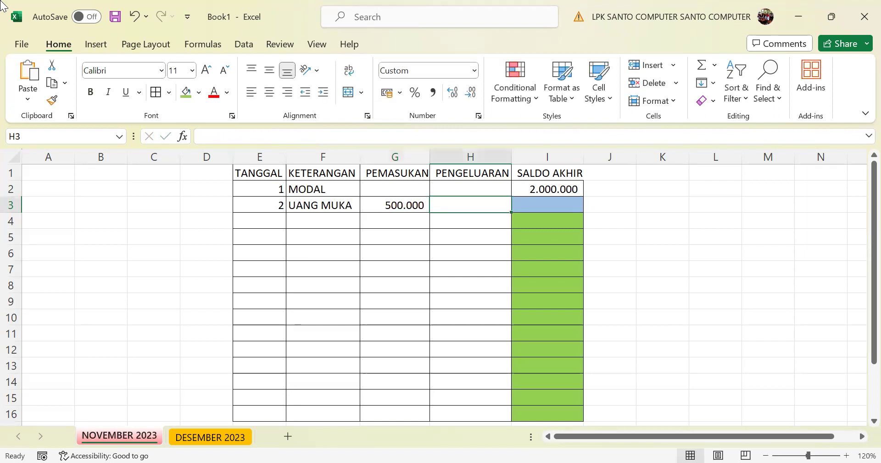
Calculate the running balance in cell I3 with the formula =I2+G3-H3
key(Tab)
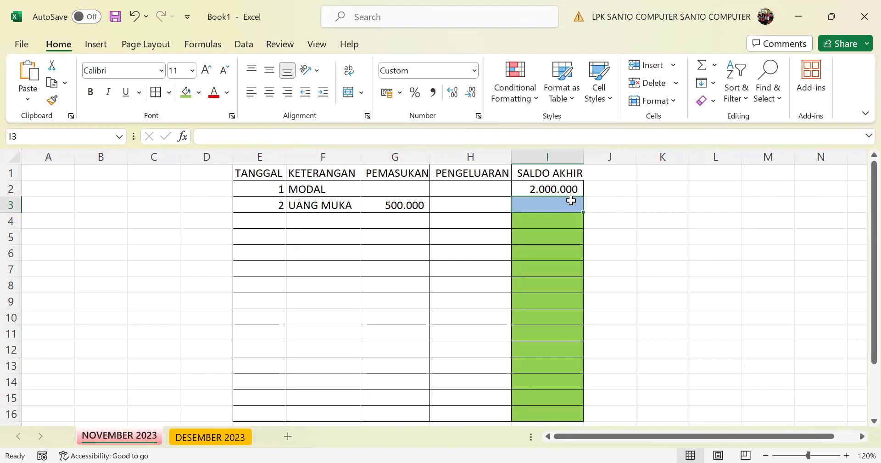
text(=)
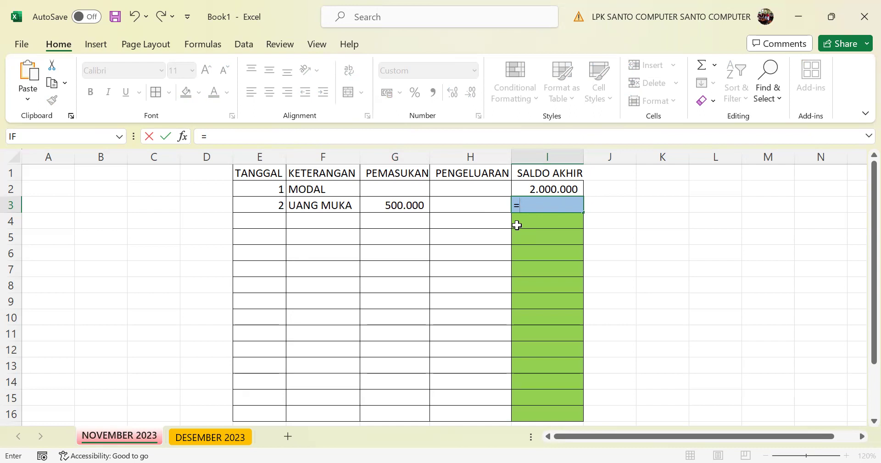
click(538, 186)
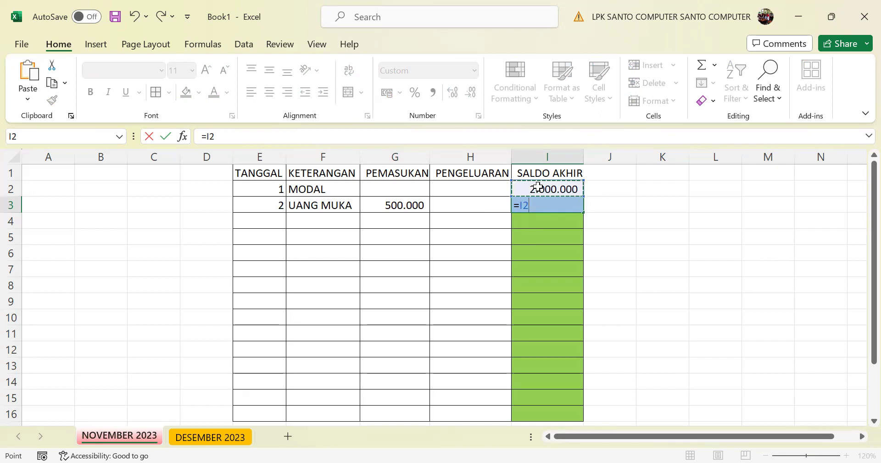
text(+)
click(415, 205)
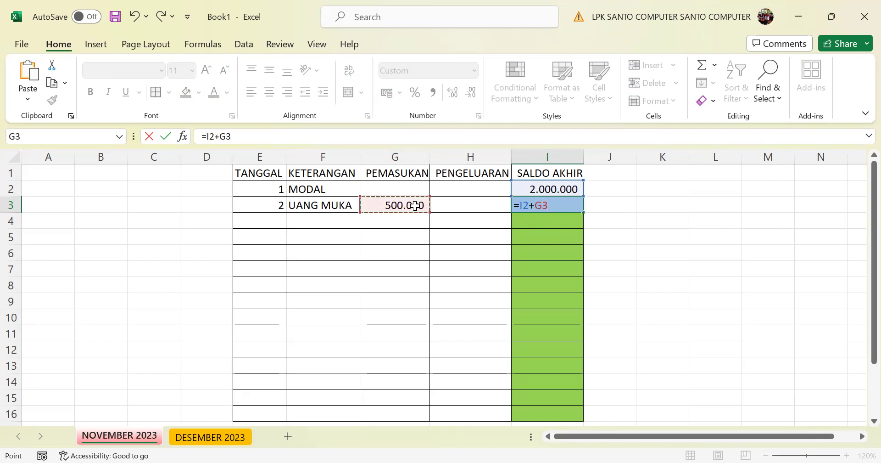
text(-)
click(480, 205)
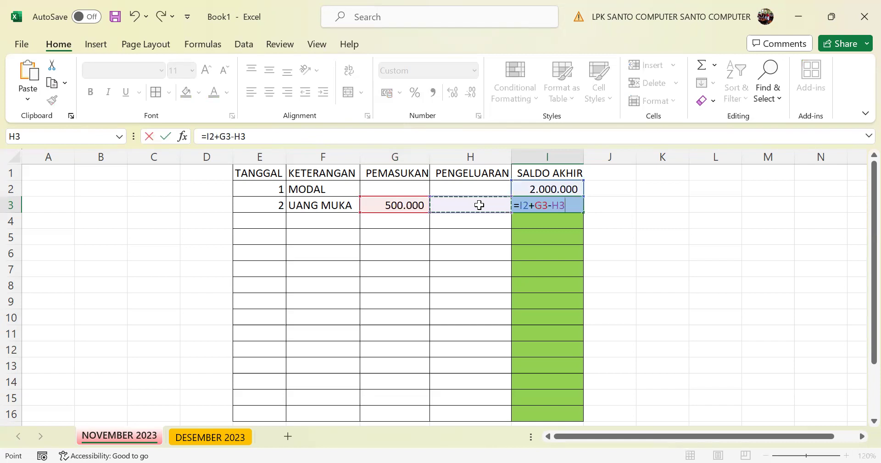
key(Return)
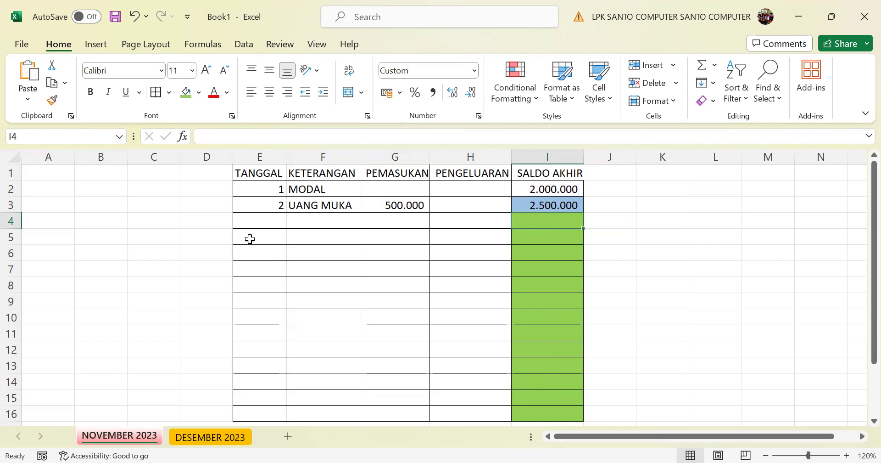
Record row 4 with TANGGAL 3, KETERANGAN BELI ALAT and PENGELUARAN 300000
click(268, 222)
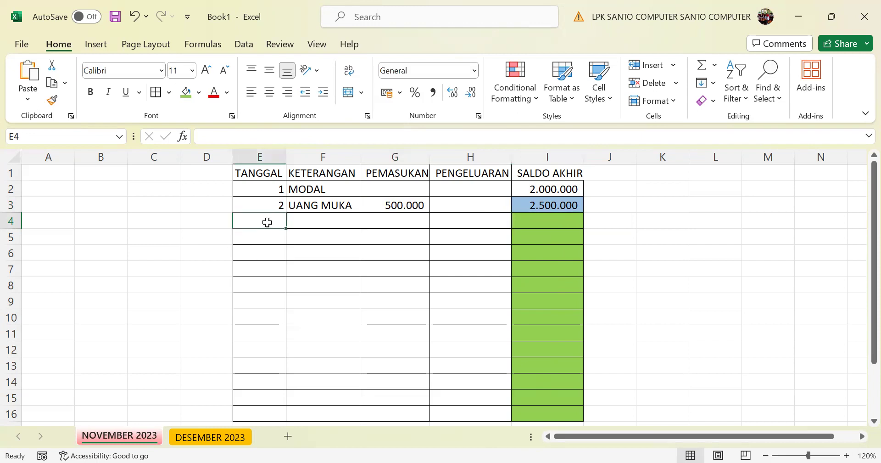
text(3)
key(Tab)
key(Right)
key(Left)
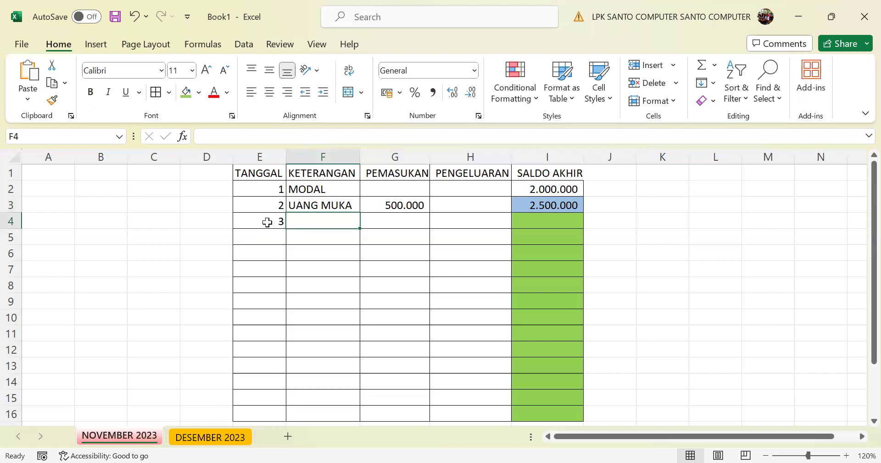
text(BELI AL)
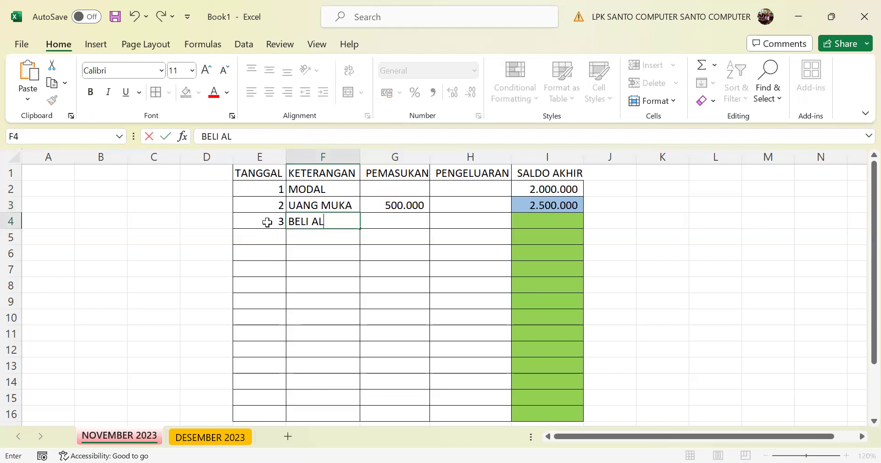
text(AT)
key(Tab)
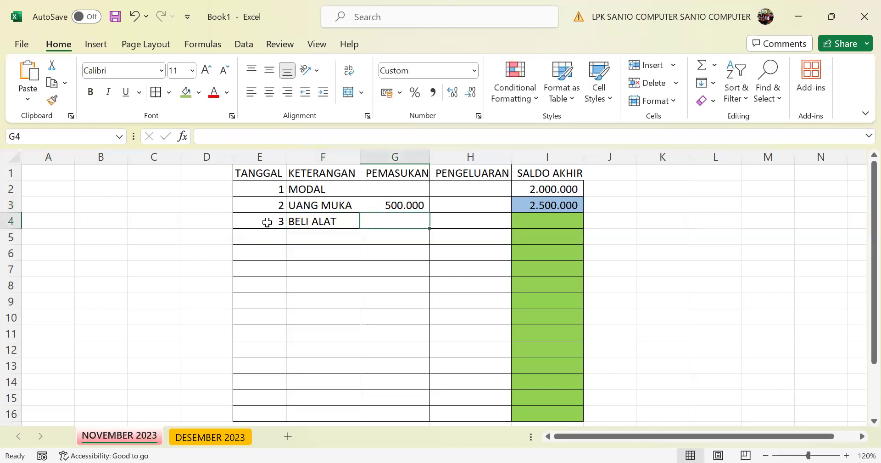
key(Tab)
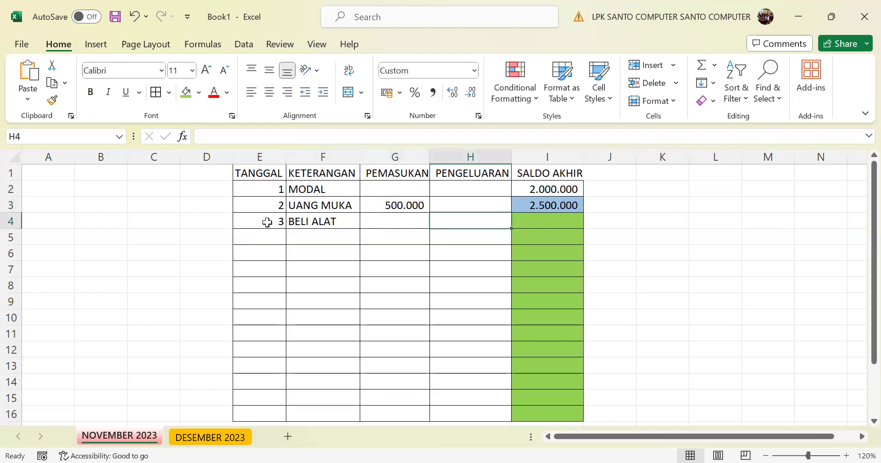
text(30000)
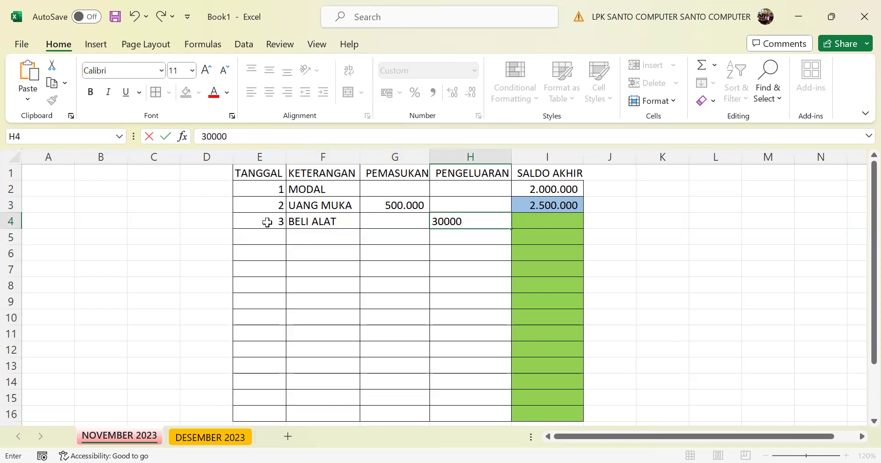
key(Tab)
key(Left)
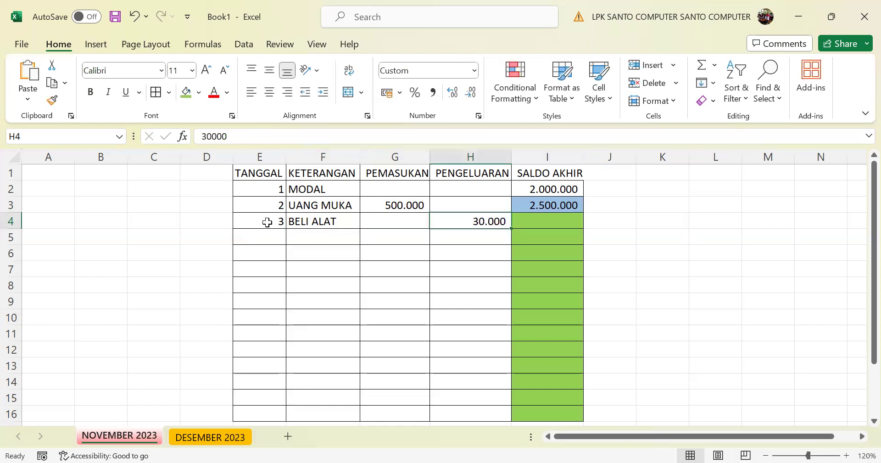
key(F2)
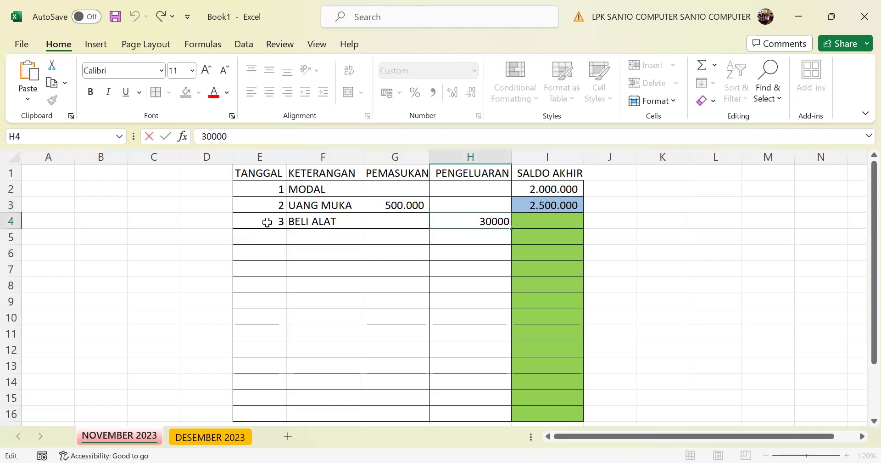
text(0)
key(Return)
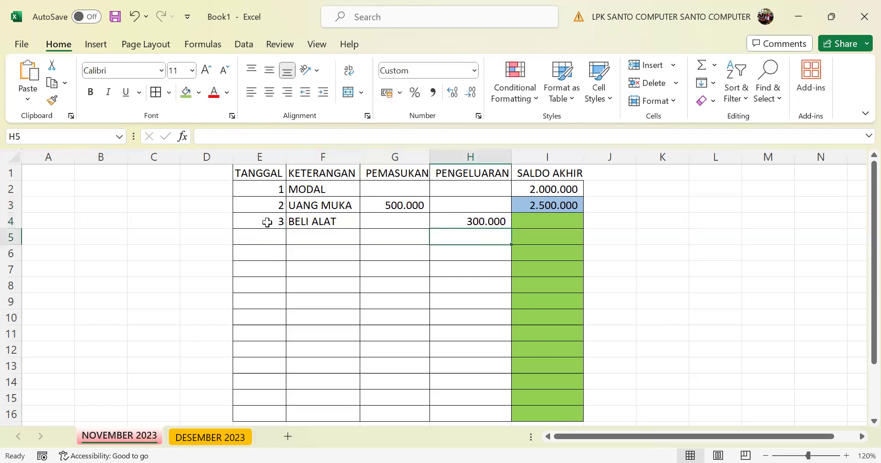
Calculate the SALDO AKHIR in cell I4 with the formula =I3+G4-H4
click(558, 217)
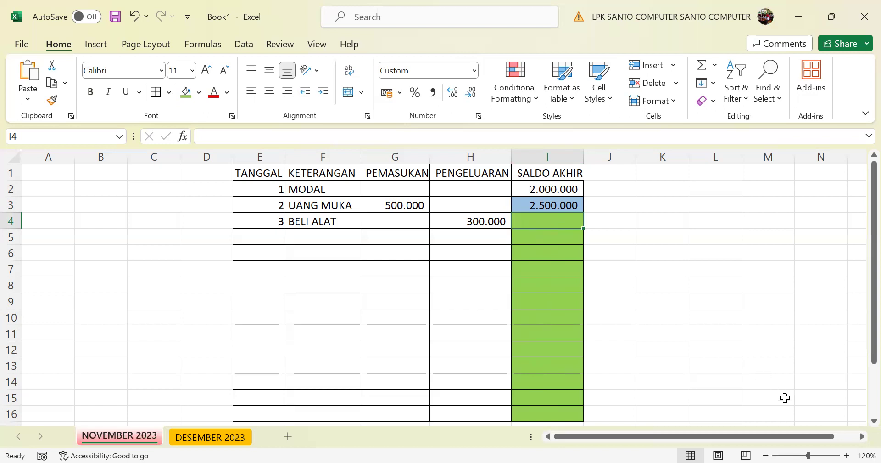
scroll(785, 397, up, 4)
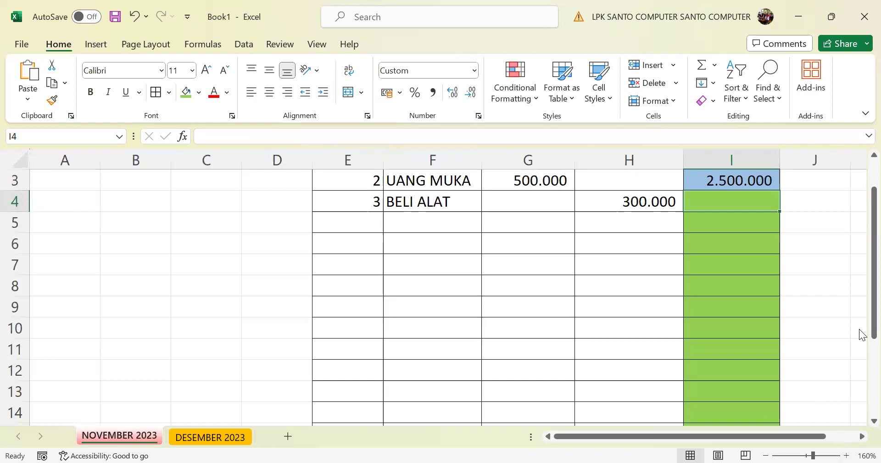
click(862, 437)
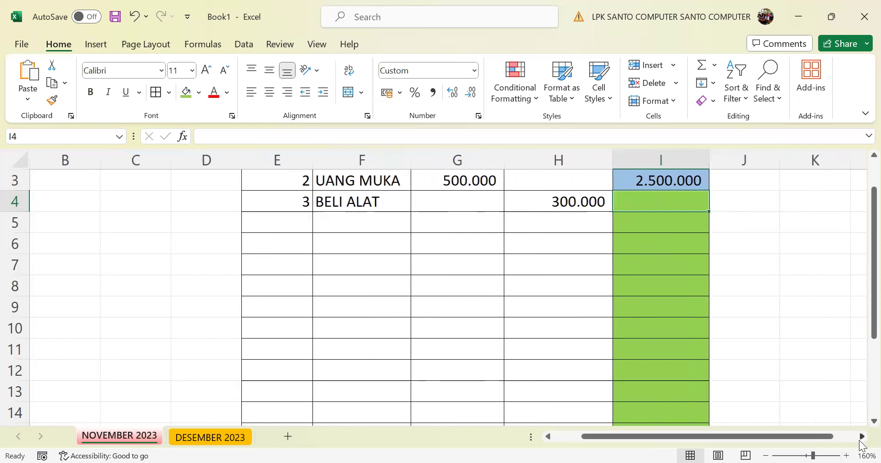
click(861, 437)
scroll(862, 420, down, 1)
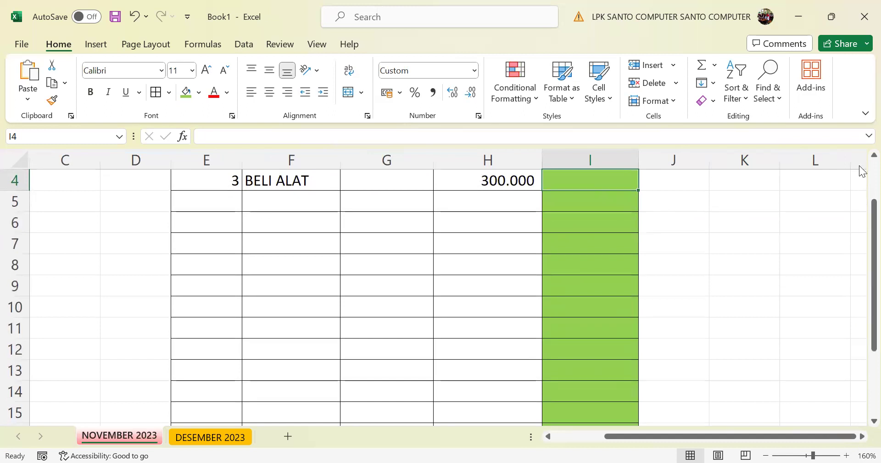
scroll(862, 162, up, 3)
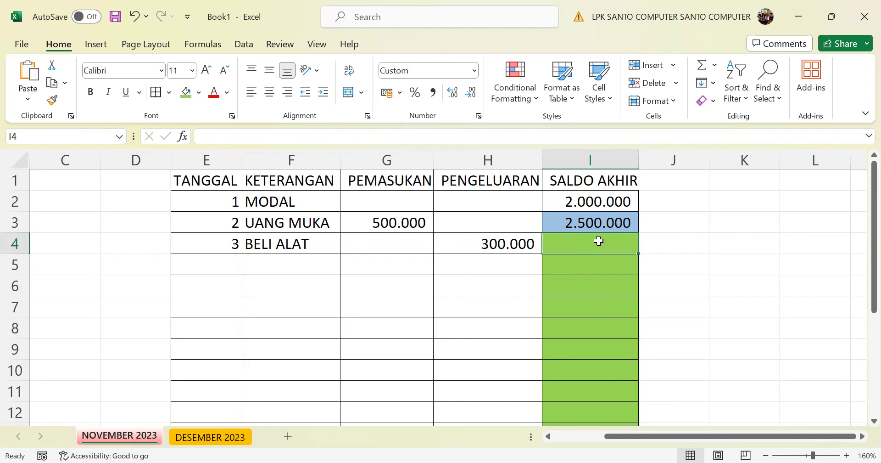
text(=)
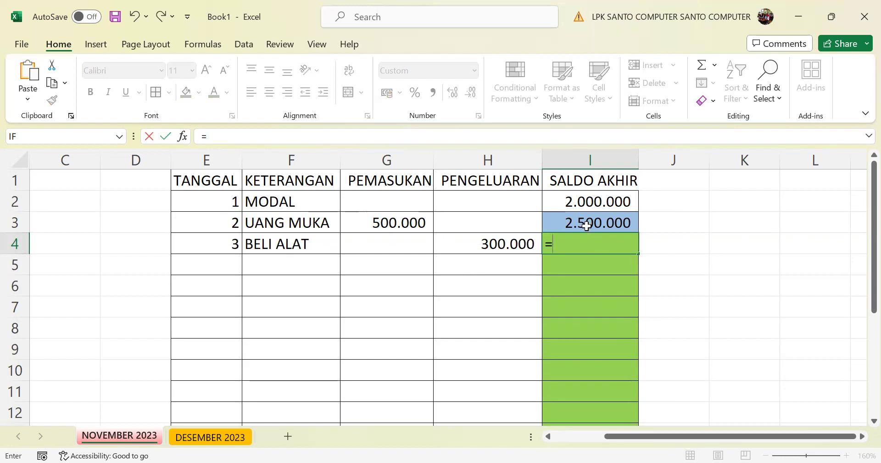
click(586, 225)
text(+)
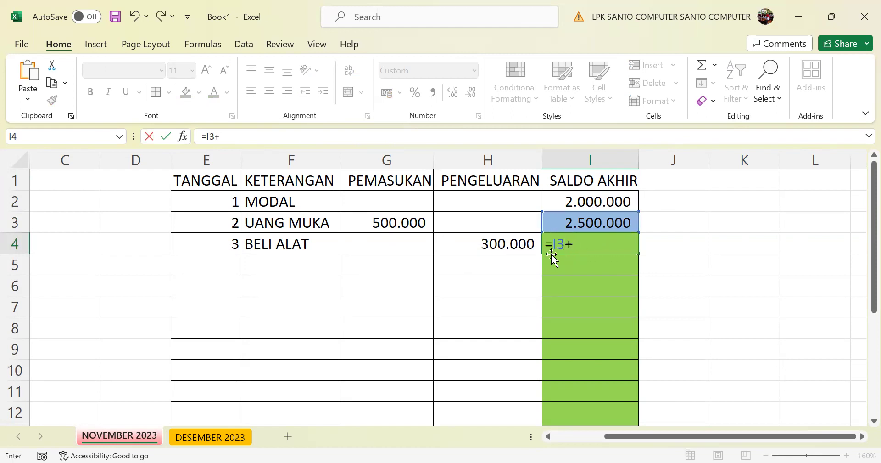
click(392, 245)
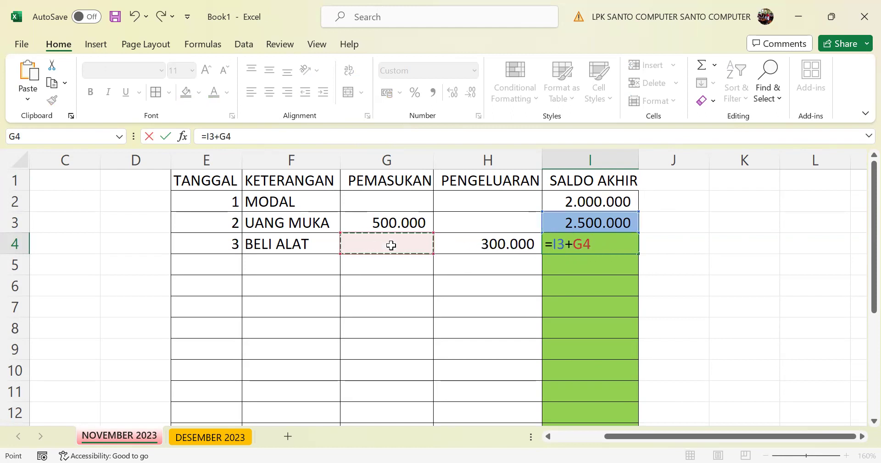
text(-)
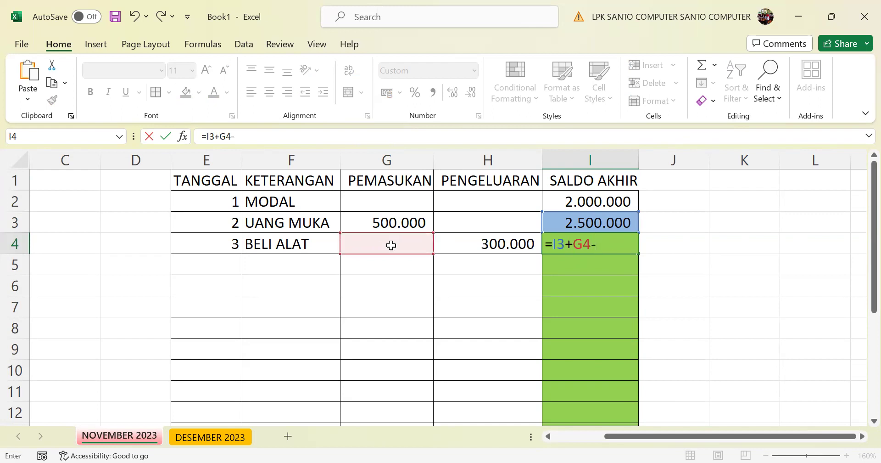
click(502, 244)
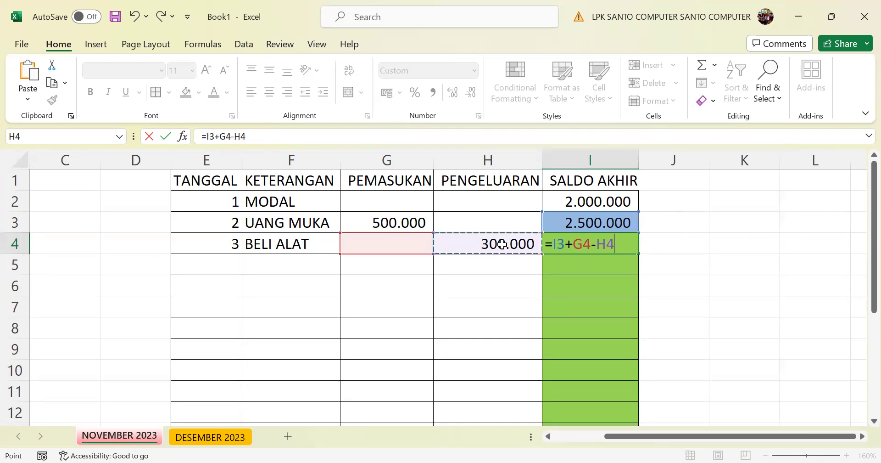
key(Return)
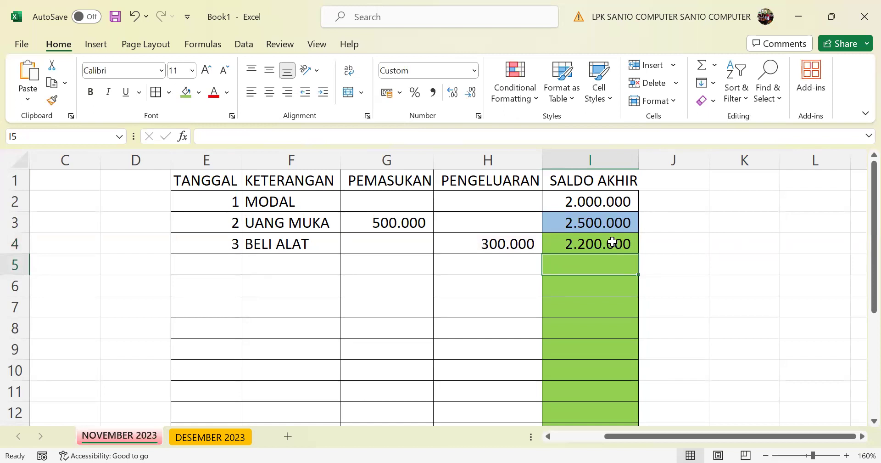
Copy the balance formula from I4 down through I16 and reselect I4
click(594, 243)
drag(638, 256, 625, 393)
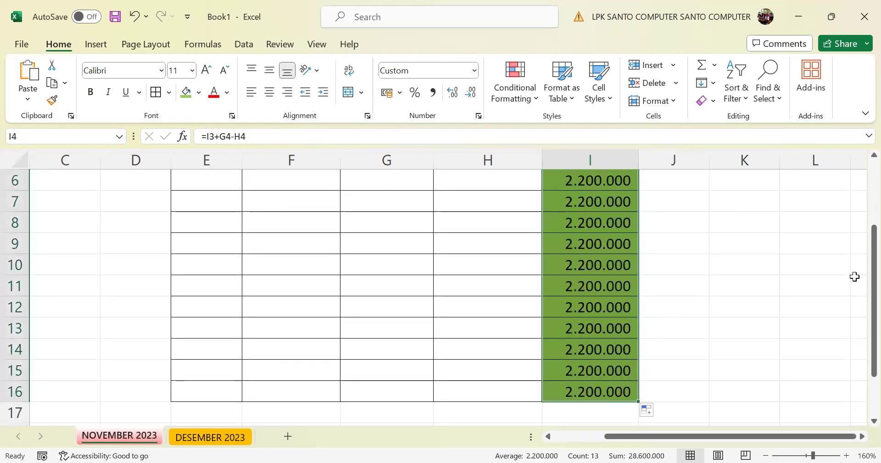
drag(860, 288, 863, 222)
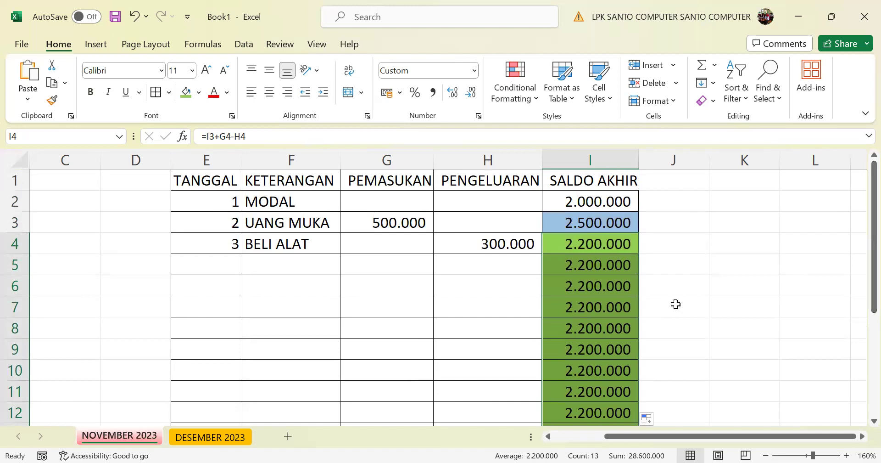
click(605, 248)
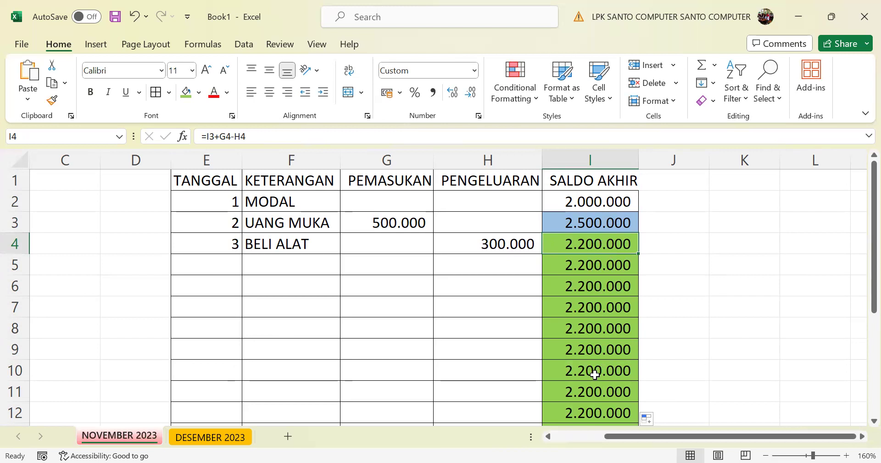
Clear the balance formulas from the green SALDO AKHIR cells I4:I16
click(384, 266)
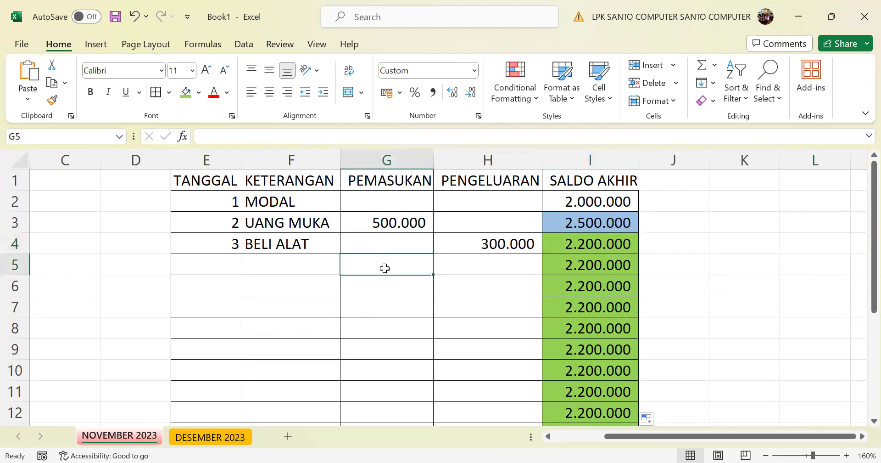
click(485, 265)
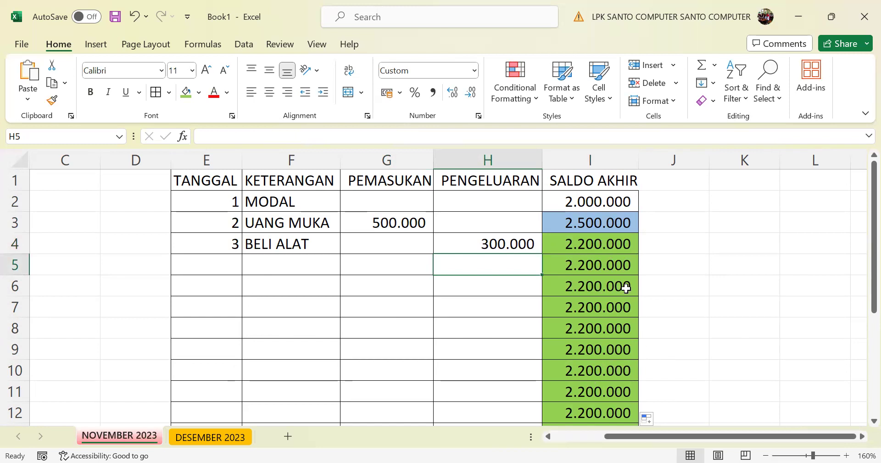
drag(599, 244, 607, 375)
key(Delete)
scroll(606, 366, up, 2)
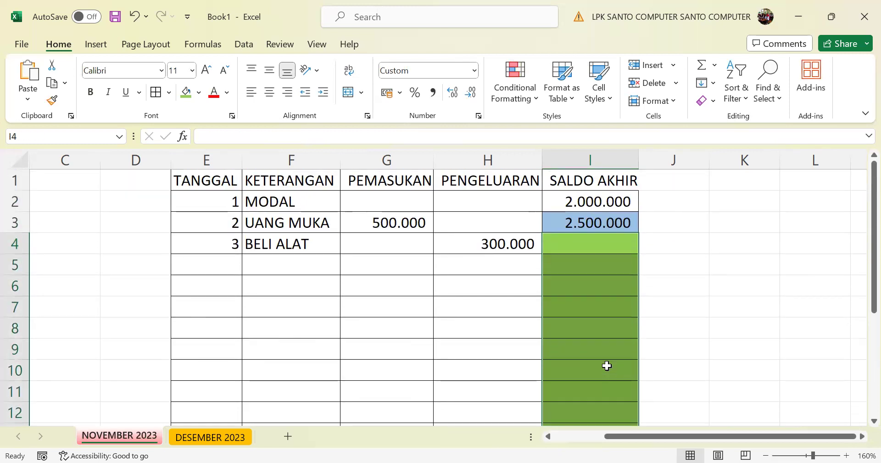
click(604, 244)
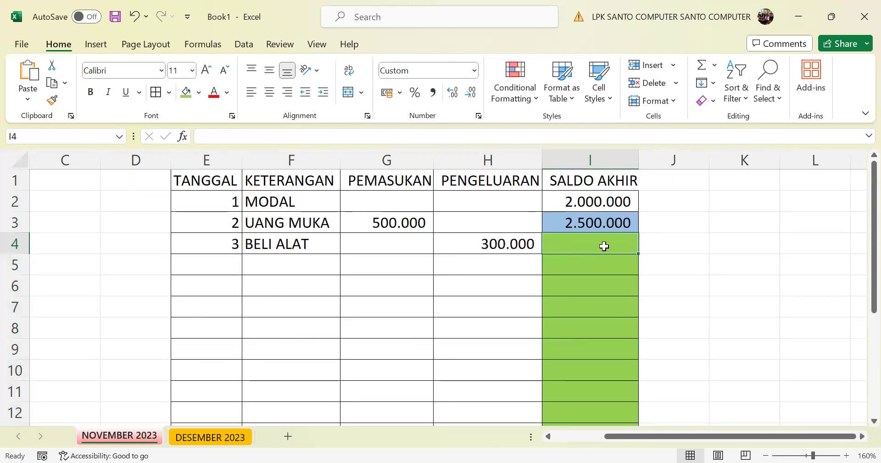
click(183, 137)
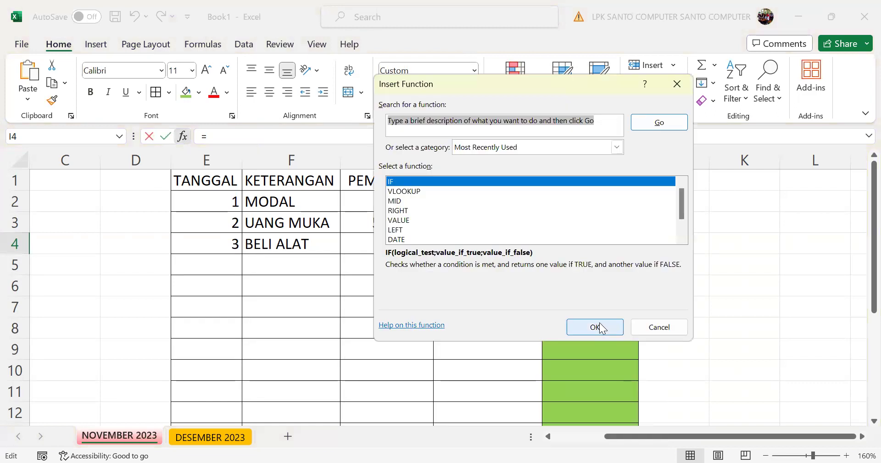
click(595, 325)
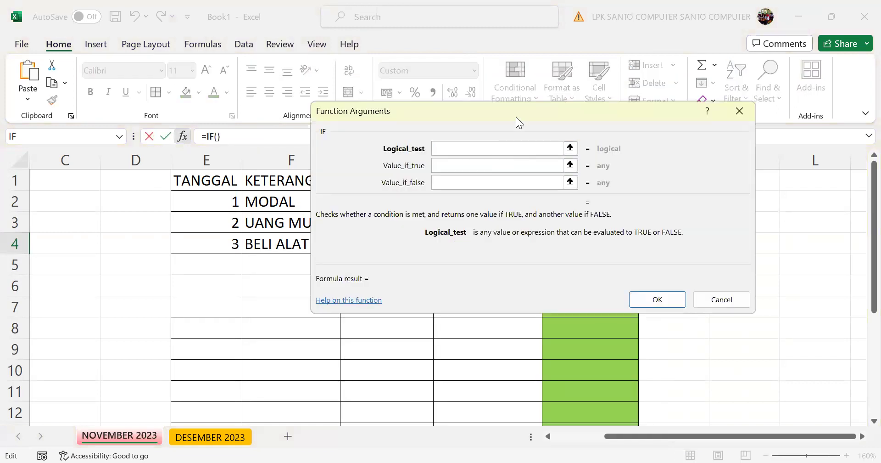
drag(516, 117, 501, 258)
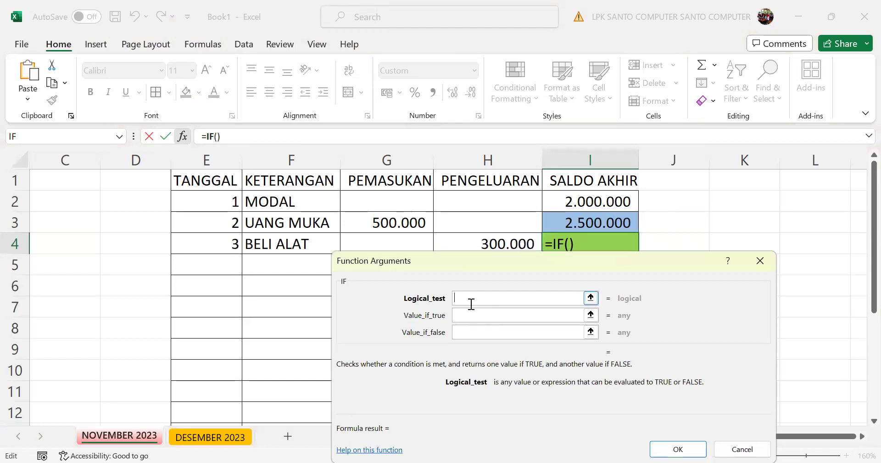
key(Escape)
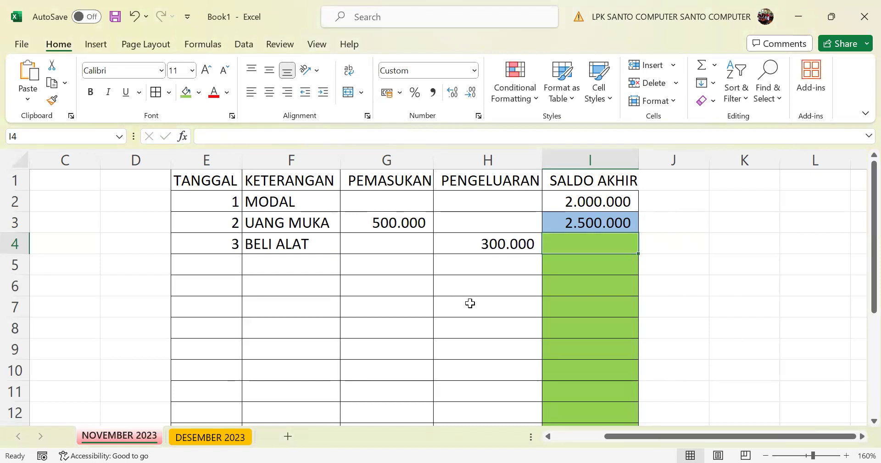
Delete the PENGELUARAN amount in cell H4 and select the whole column H
click(512, 246)
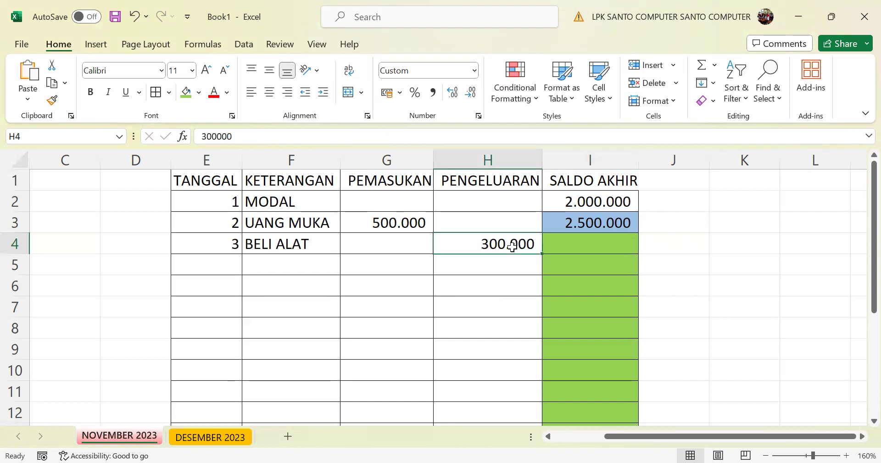
key(Delete)
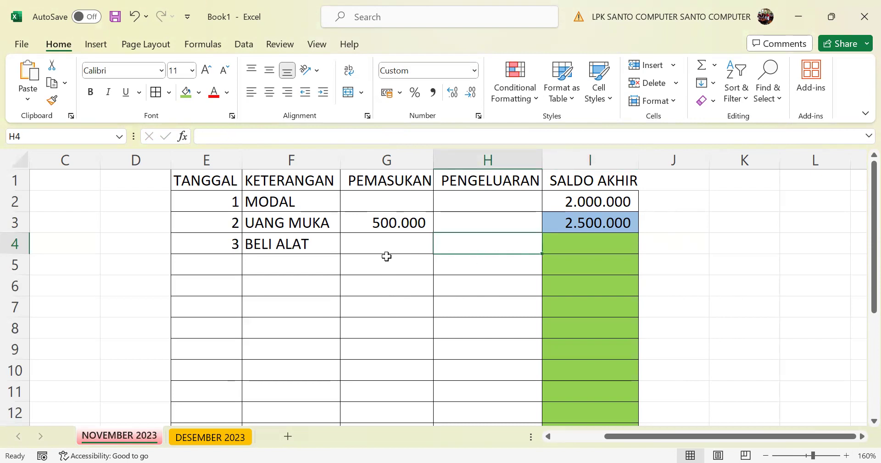
click(581, 244)
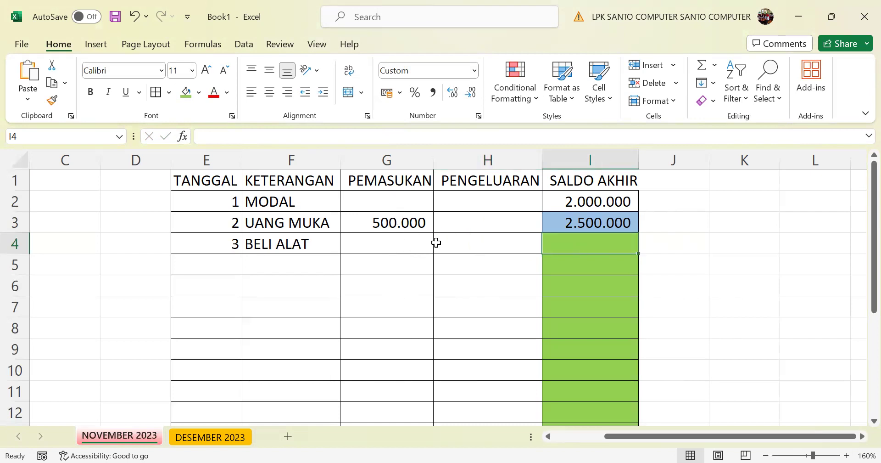
click(488, 160)
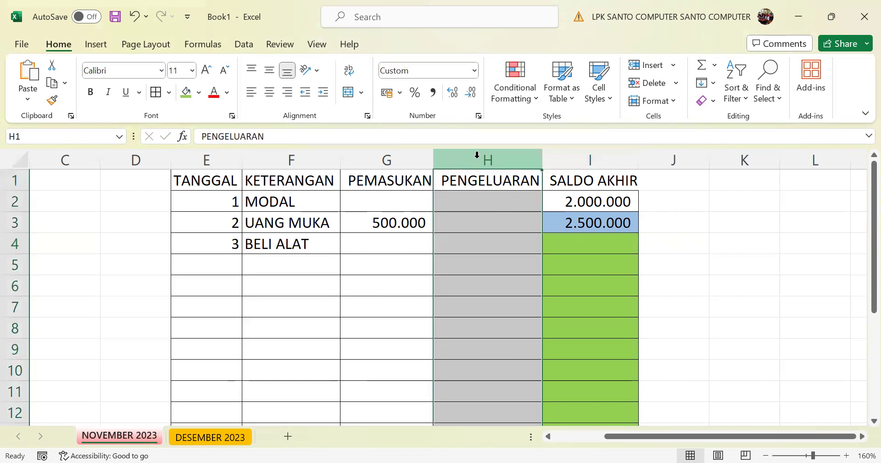
Hide the selected PENGELUARAN column H
right_click(521, 280)
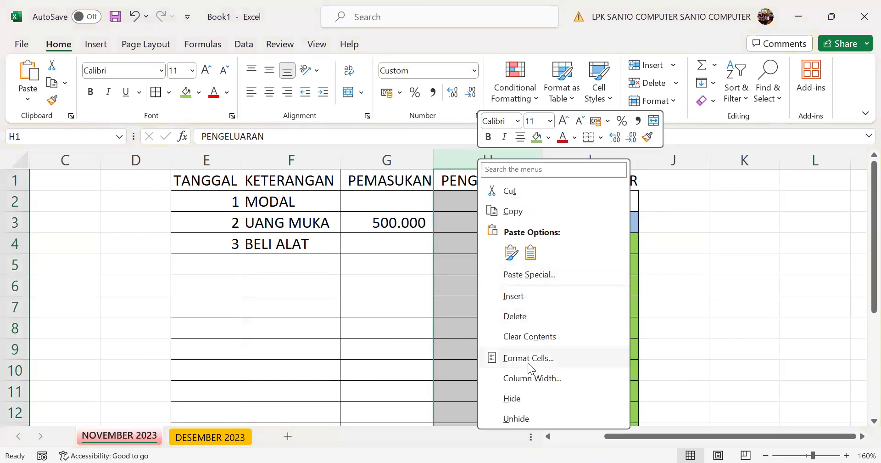
click(521, 399)
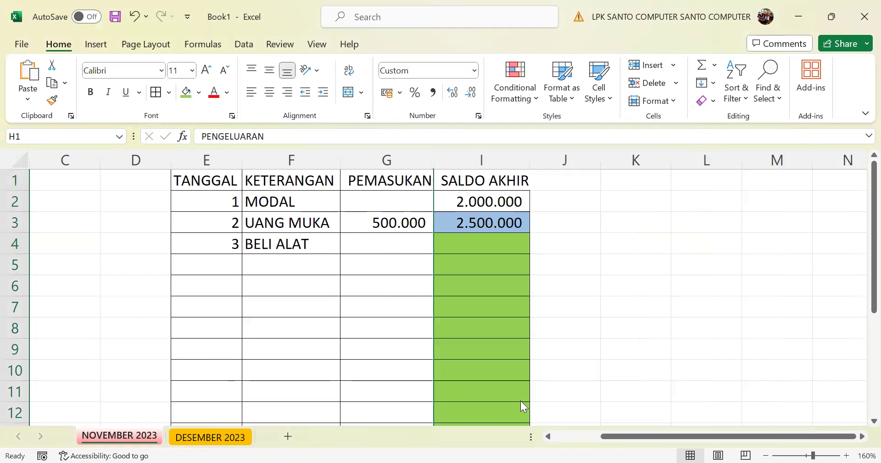
Calculate the SALDO AKHIR in cell I4 with the formula =I3+G4
click(480, 246)
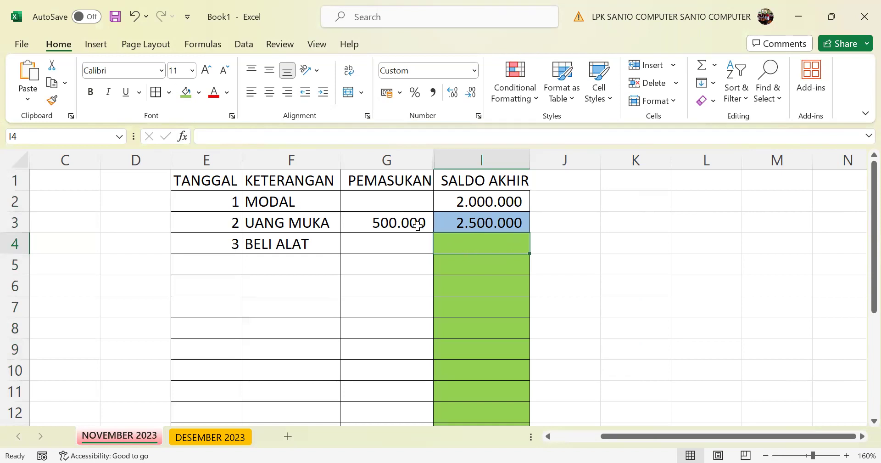
text(=)
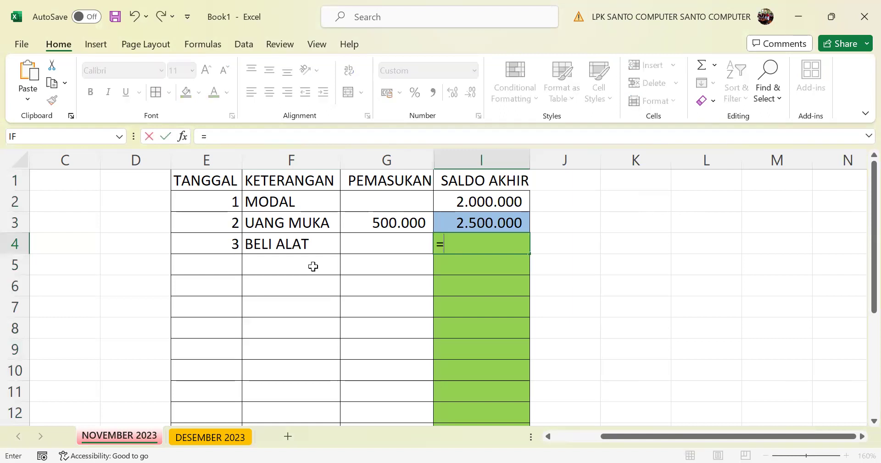
click(456, 217)
text(+)
click(401, 247)
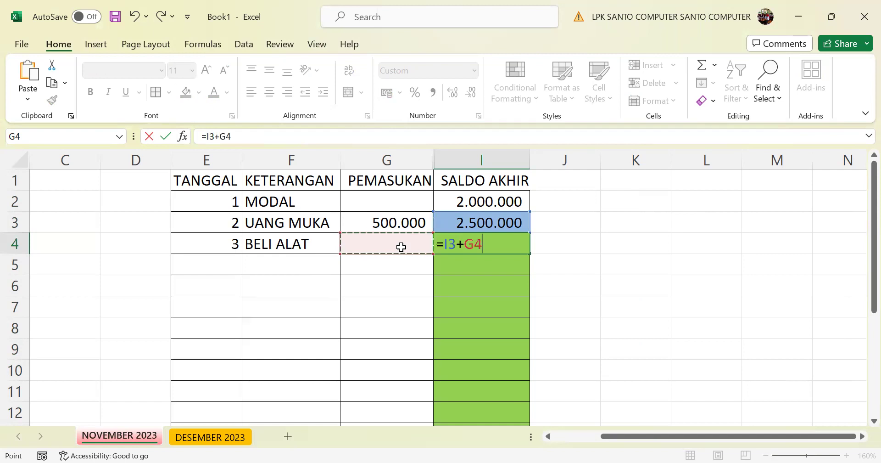
key(Return)
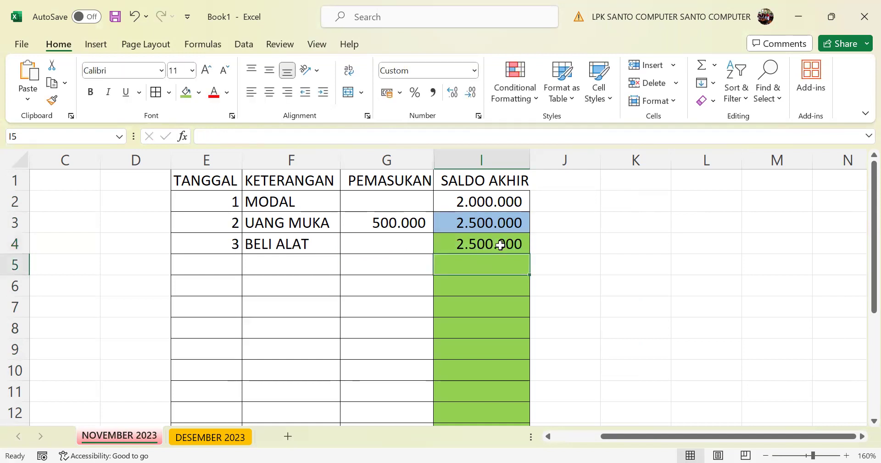
Copy the I4 formula down through I16 and undo the fill
click(488, 248)
drag(530, 254, 529, 399)
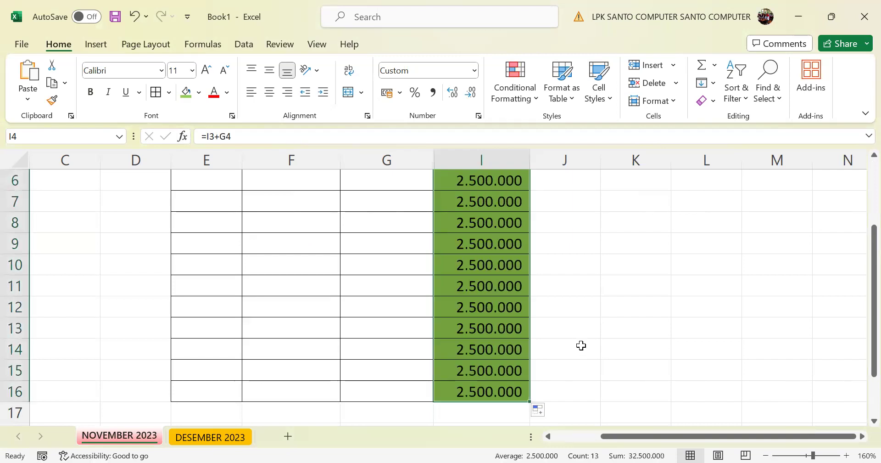
scroll(580, 340, up, 2)
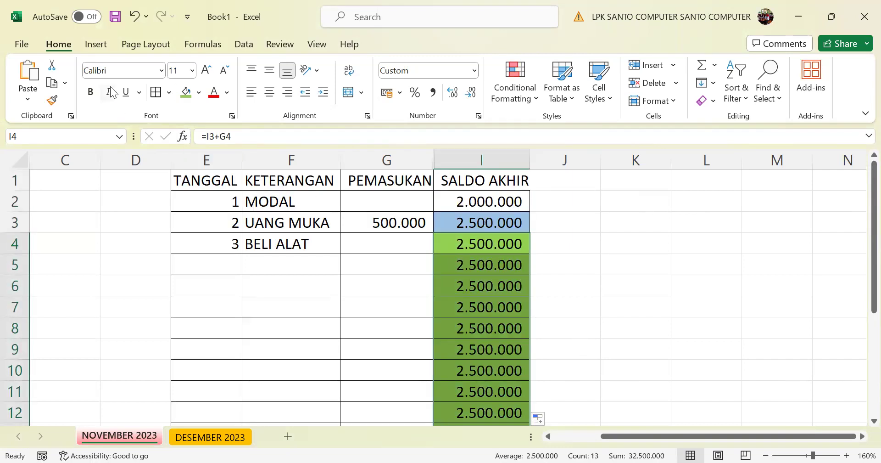
click(137, 17)
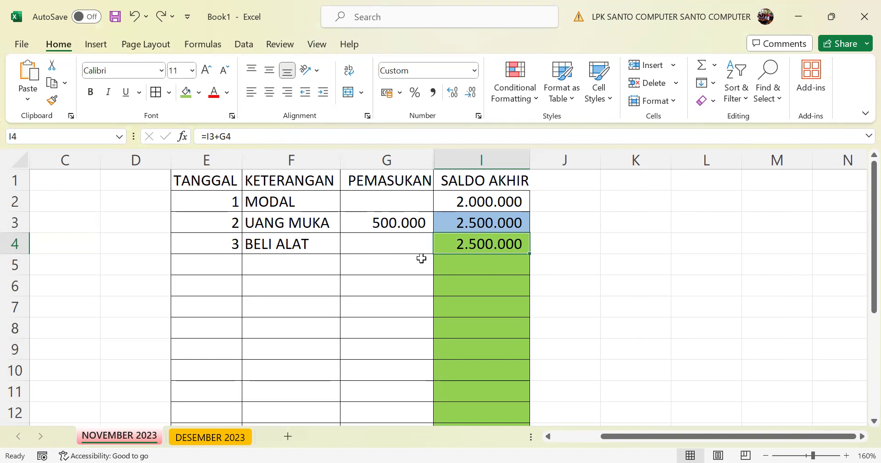
Clear the formula from the green SALDO AKHIR cell I4
drag(204, 179, 266, 180)
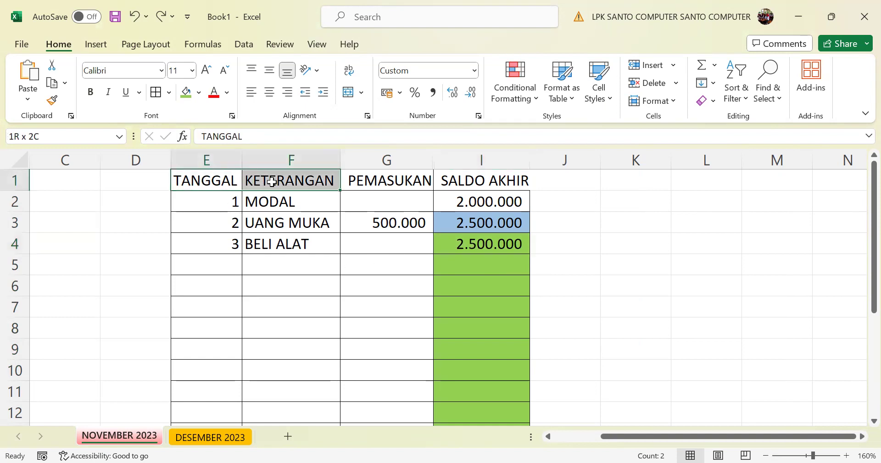
drag(207, 160, 285, 164)
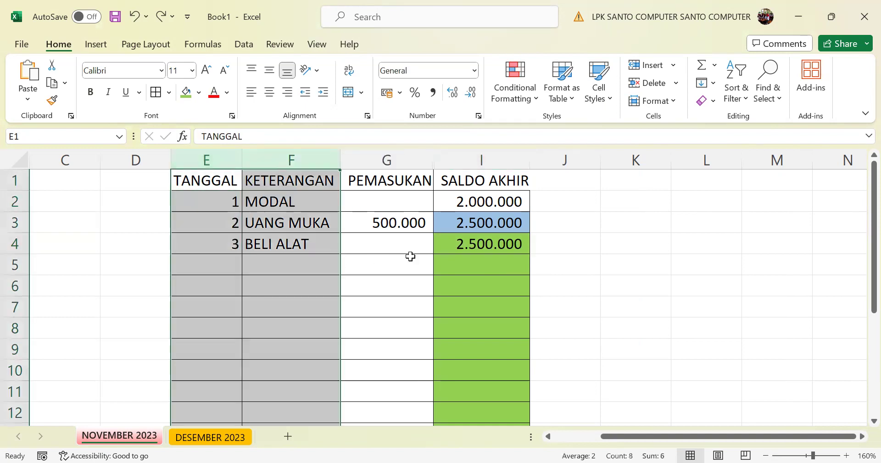
click(626, 268)
click(512, 243)
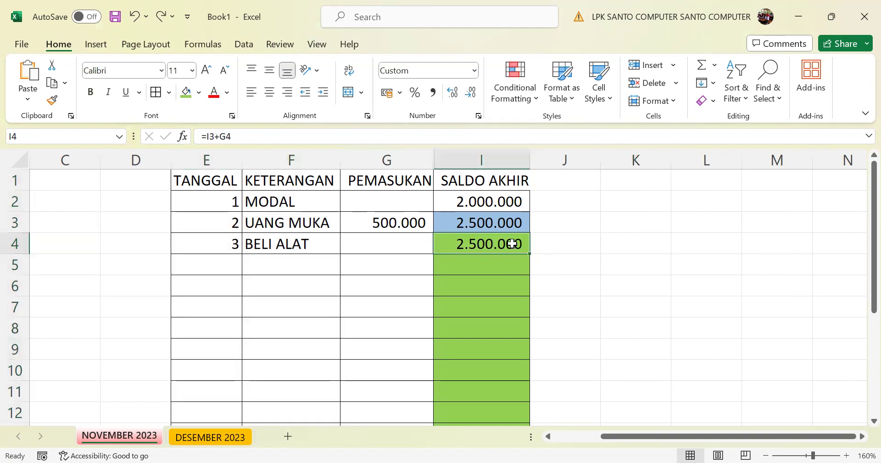
key(Delete)
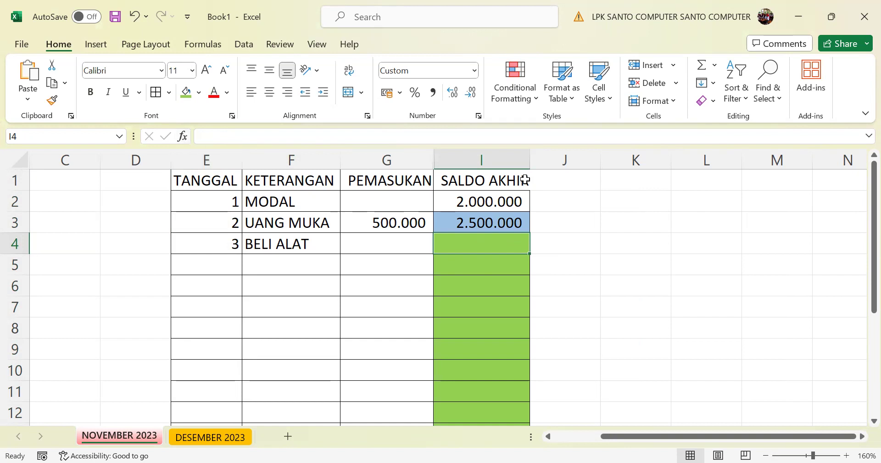
click(615, 185)
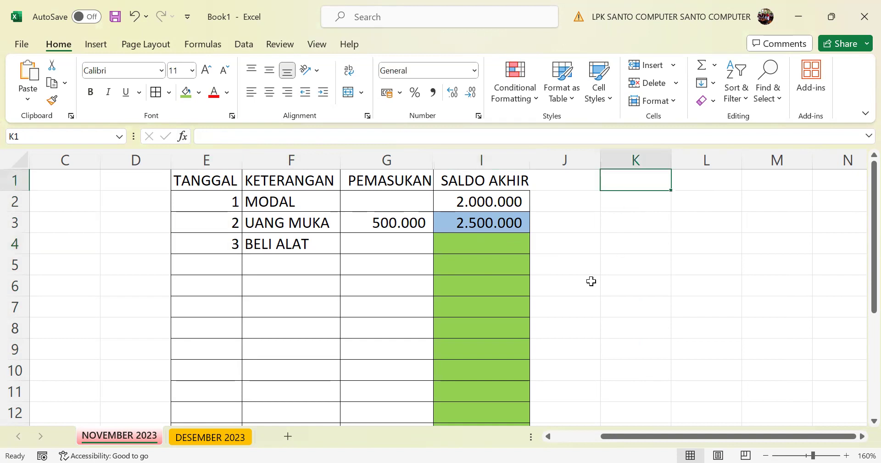
text(J)
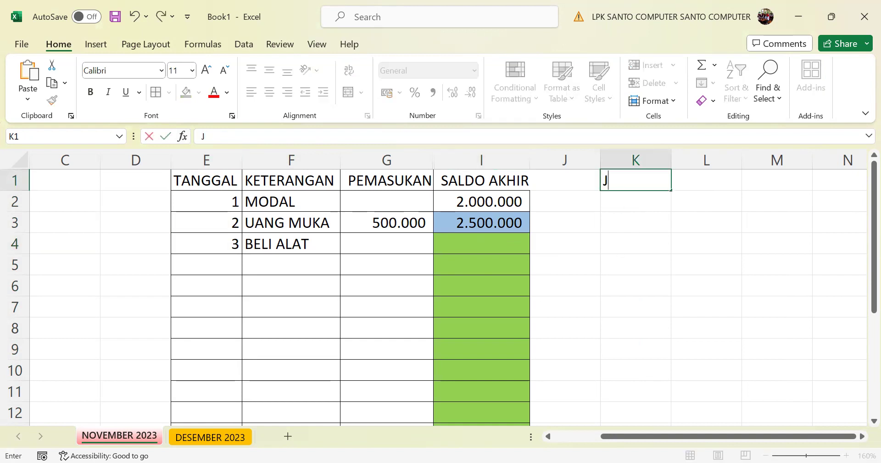
text(IKA PEMASUKAN)
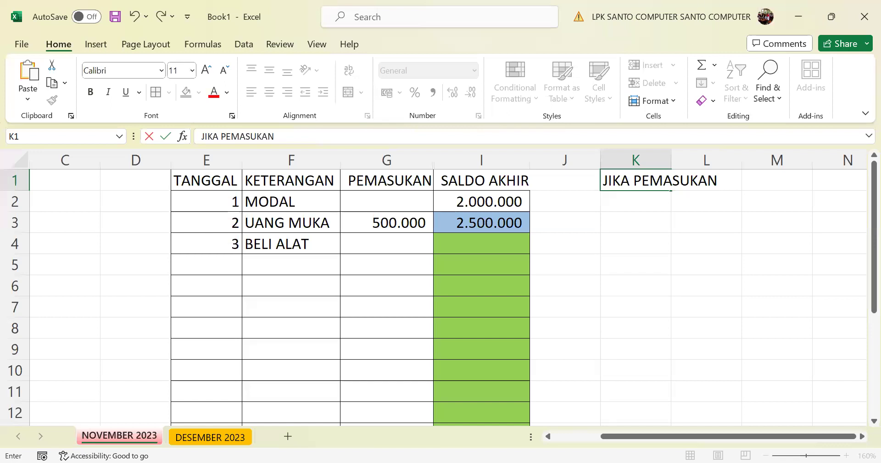
key(Escape)
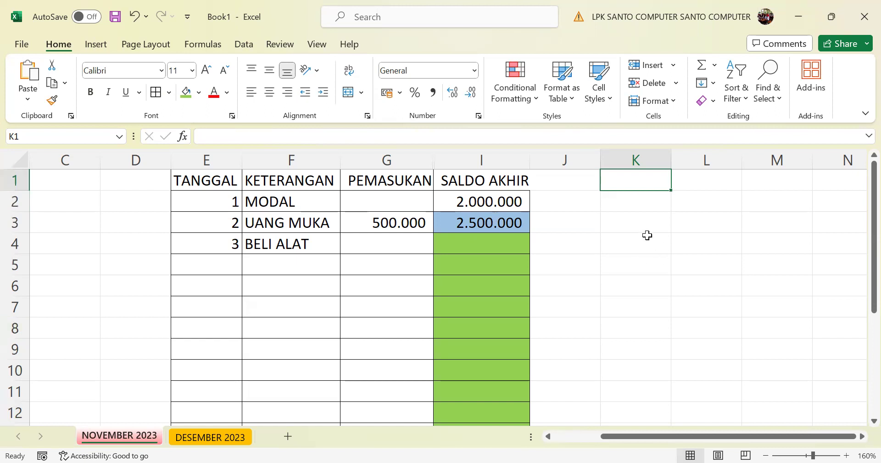
Fill cell K3 with light orange, L3 with light blue and M3 with dark gray
click(628, 221)
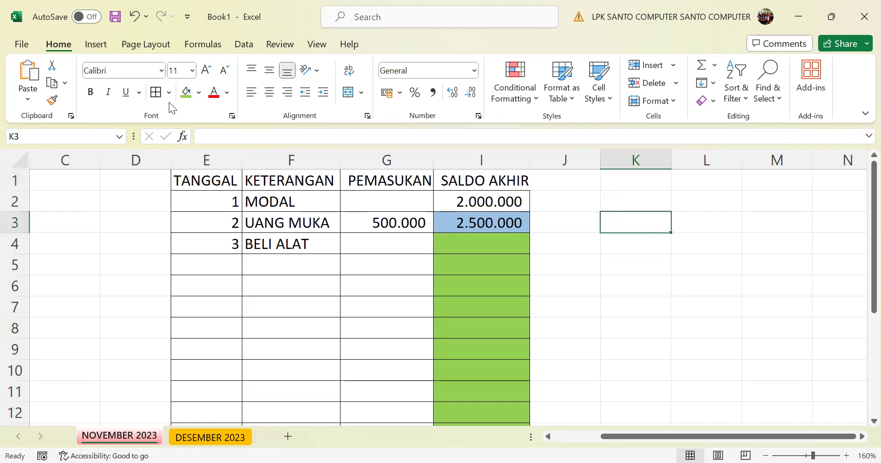
click(199, 93)
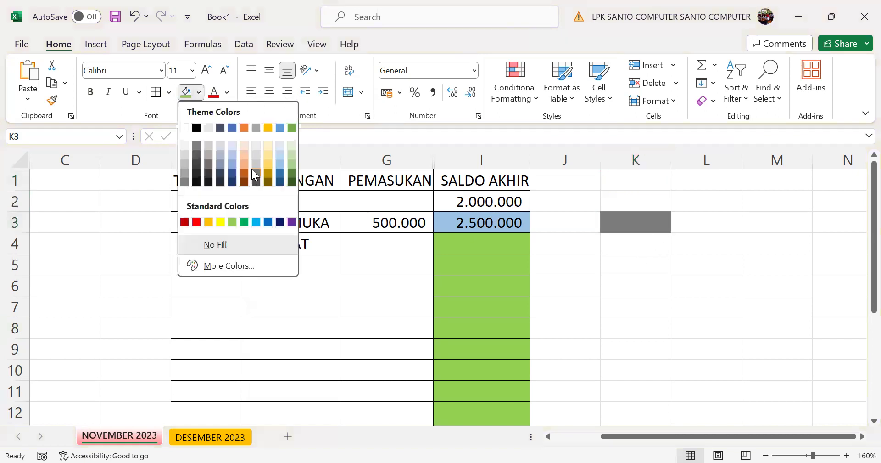
click(244, 161)
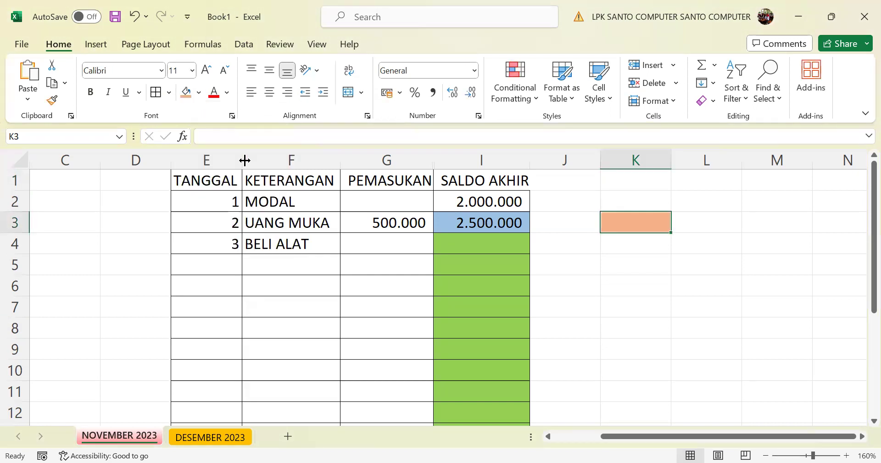
click(710, 224)
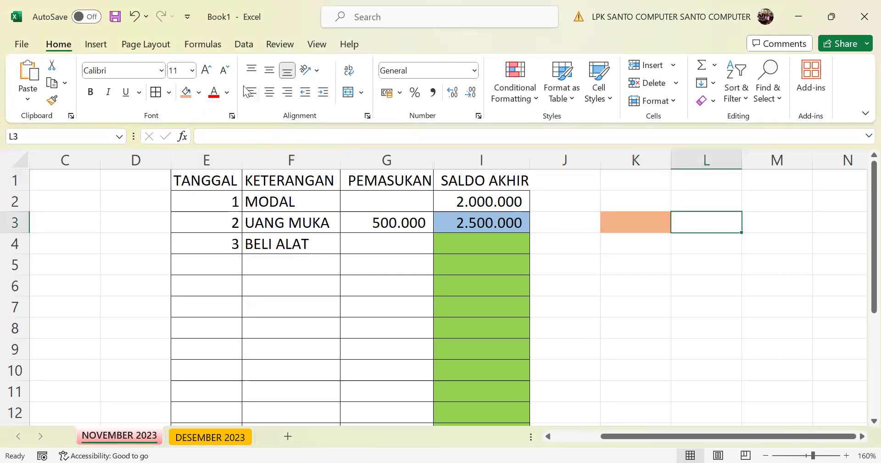
click(199, 92)
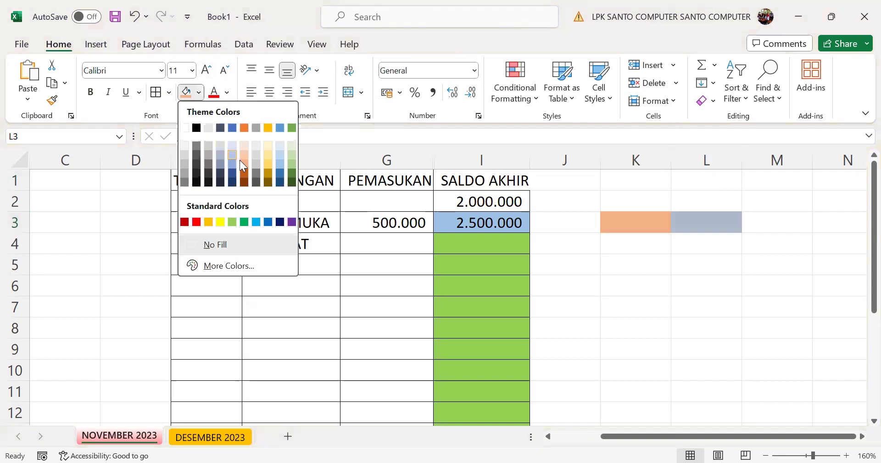
click(282, 158)
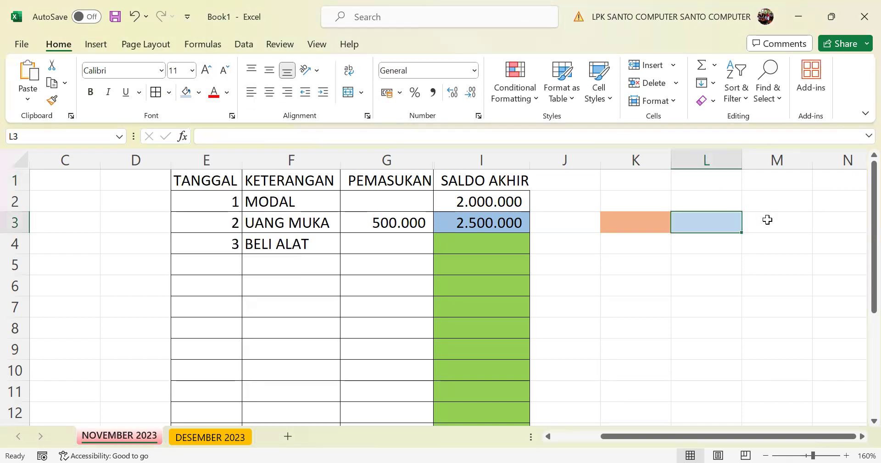
click(767, 219)
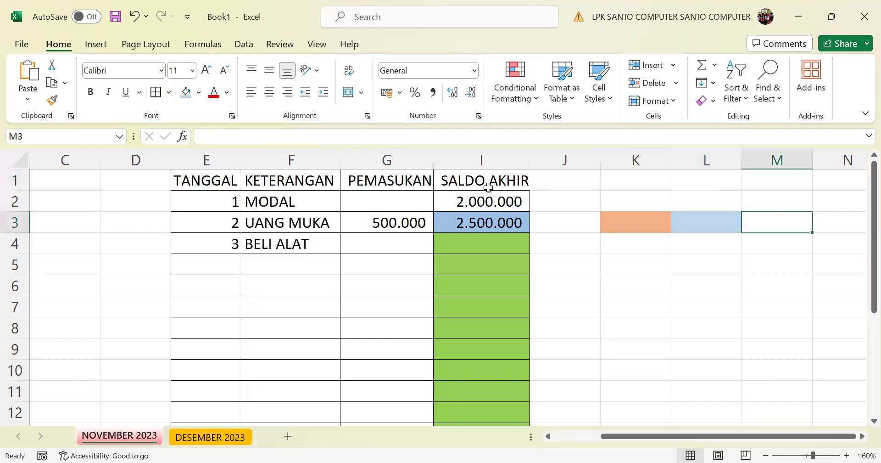
click(198, 92)
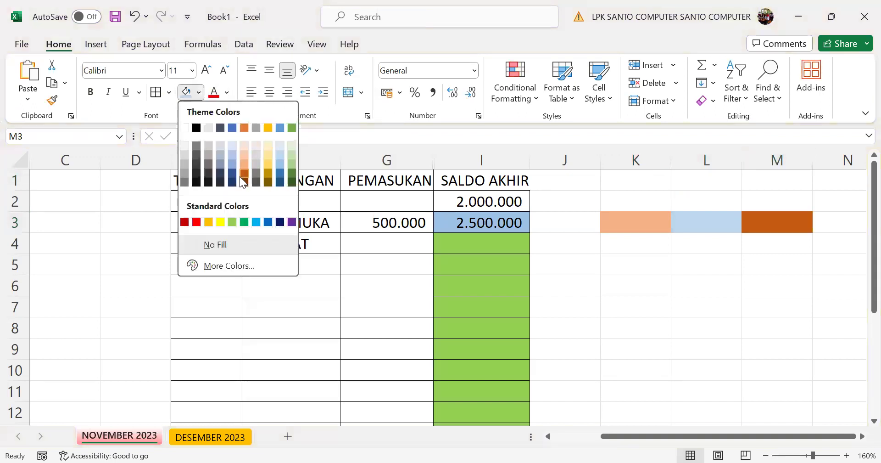
click(207, 165)
click(695, 280)
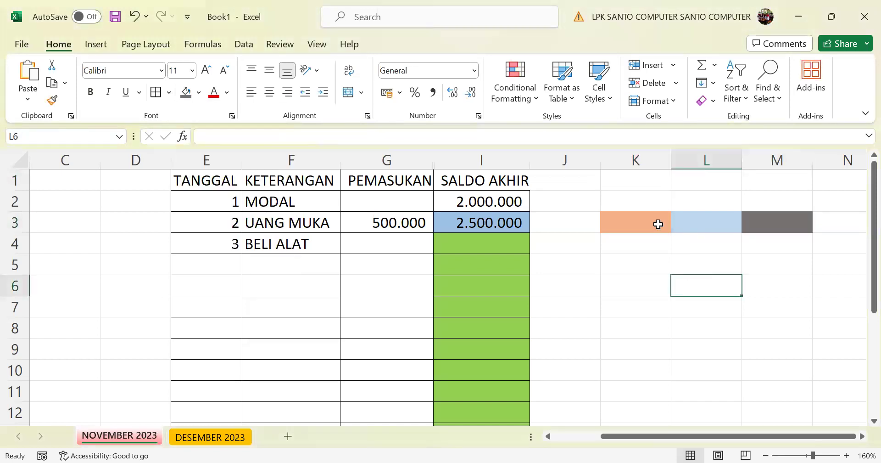
Add the orange and blue cells in the gray cell M3 with the formula =K3+L3
click(641, 222)
click(781, 221)
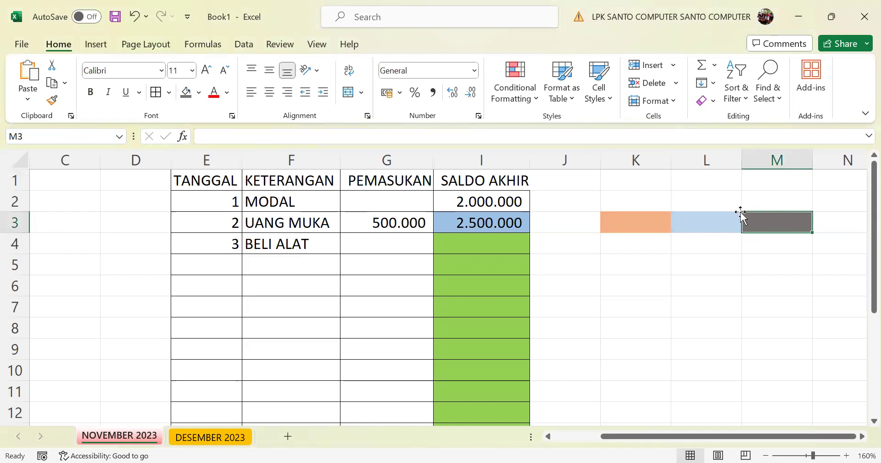
text(=)
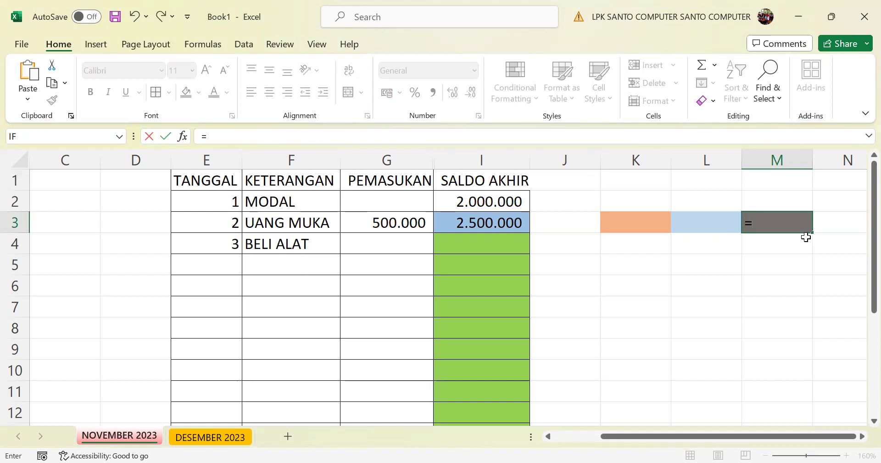
click(642, 224)
text(+)
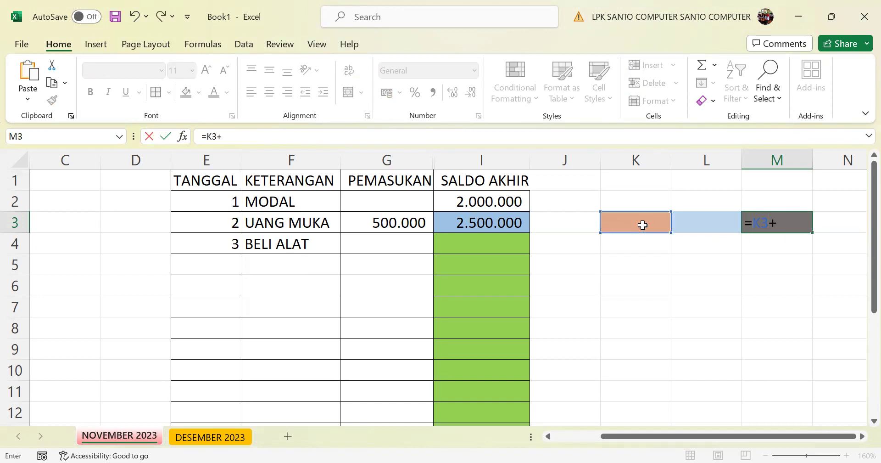
click(705, 221)
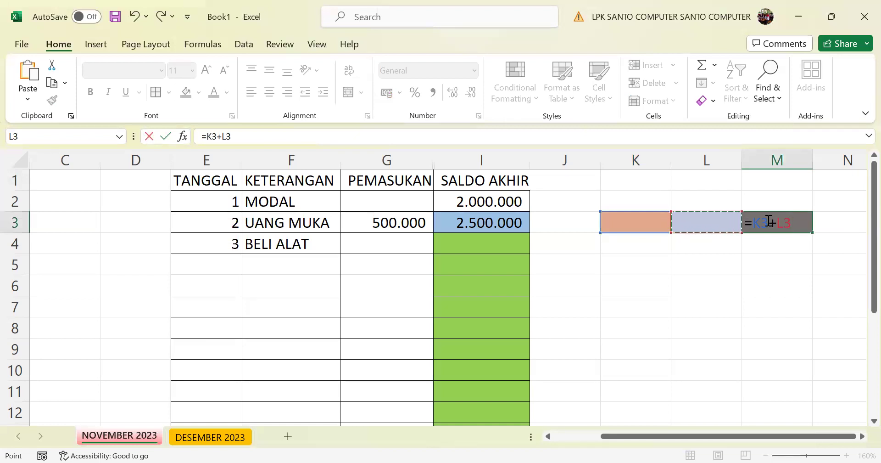
key(Return)
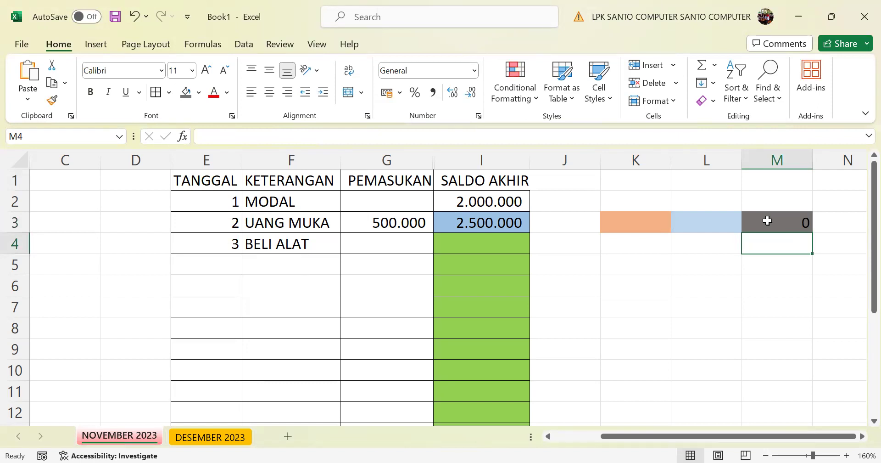
Clear the addition formula from the dark gray cell M3
click(767, 221)
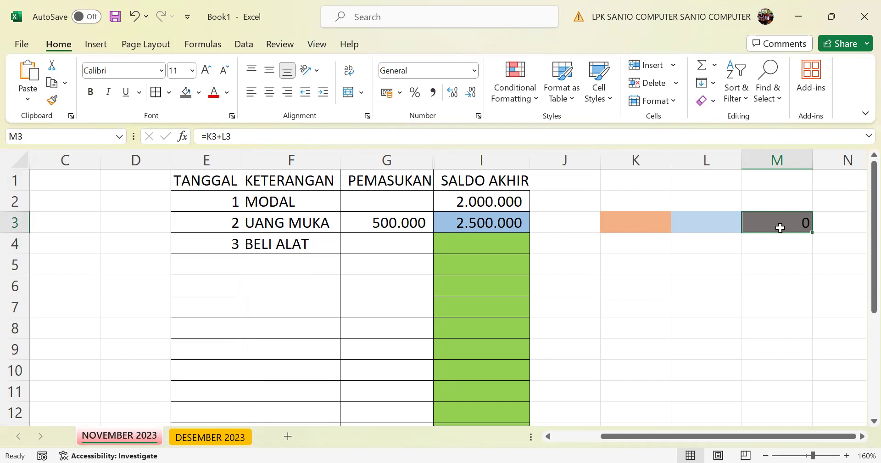
key(Delete)
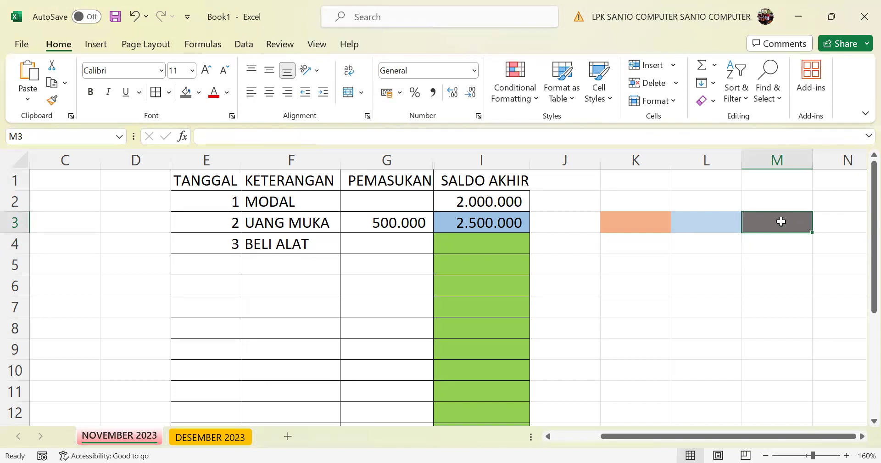
Try an IF function in M3 that tests K3="" and returns "" when true
click(184, 136)
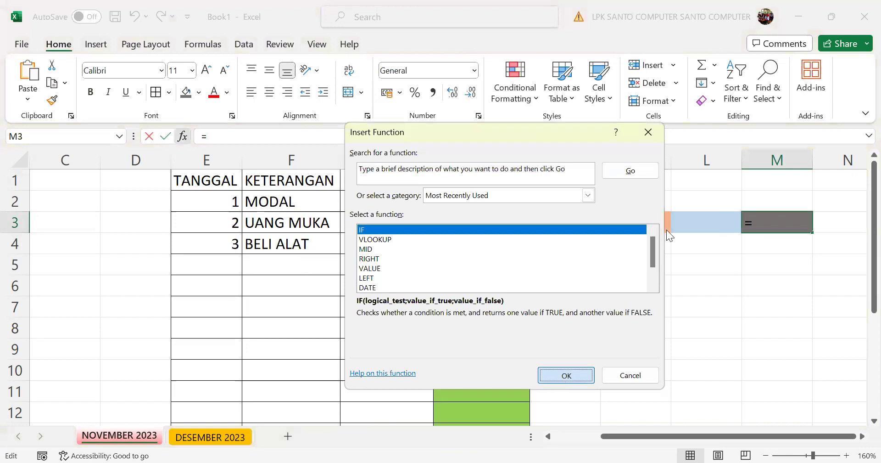
key(Return)
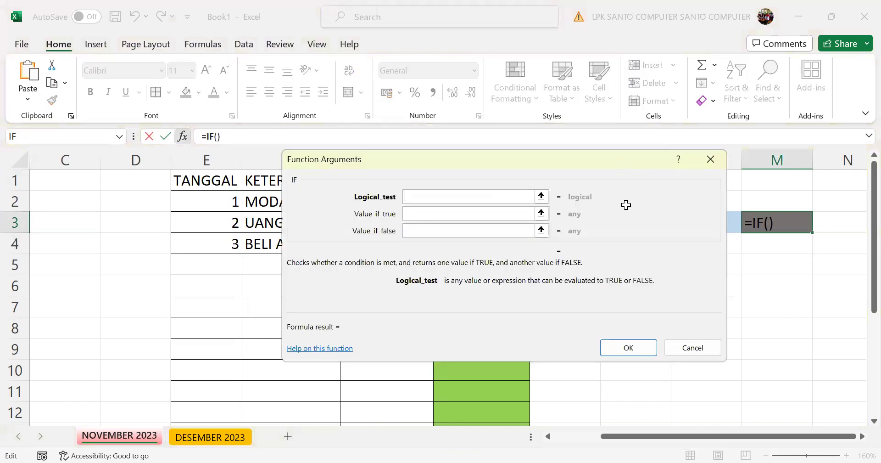
click(638, 228)
text(=)
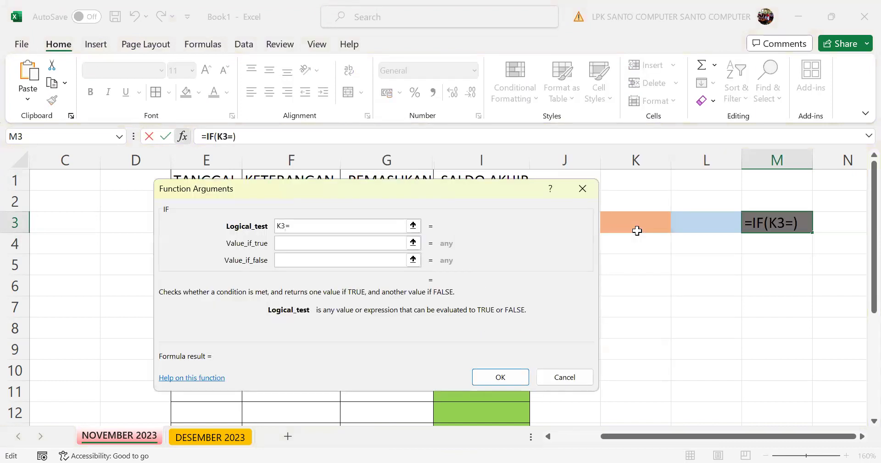
text("")
click(373, 246)
text("")
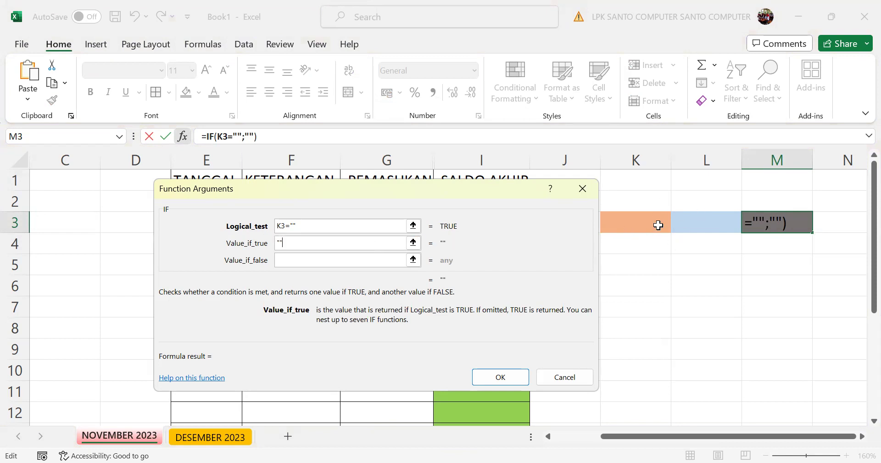
click(360, 258)
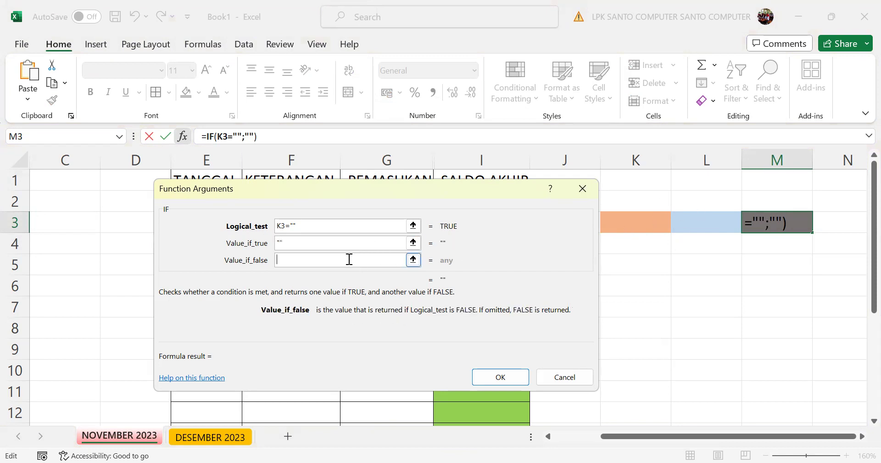
Try nesting a second IF as the false value in M3, testing L3="" and returning "", and cancel the formula
click(120, 135)
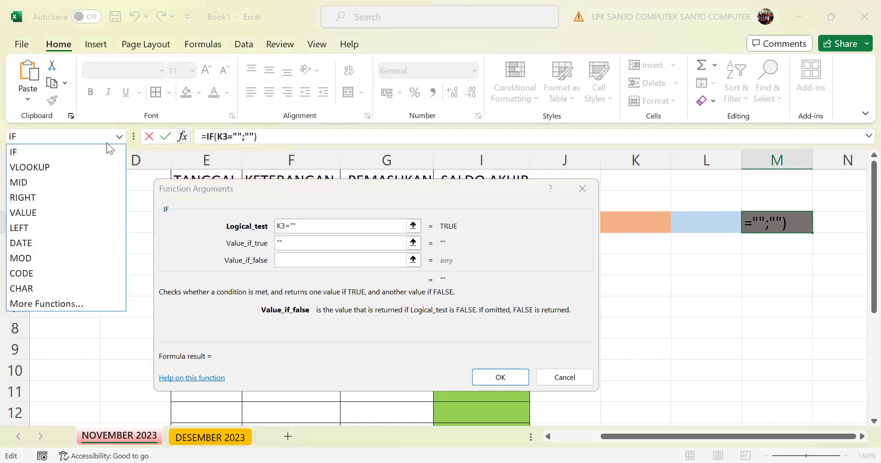
click(72, 148)
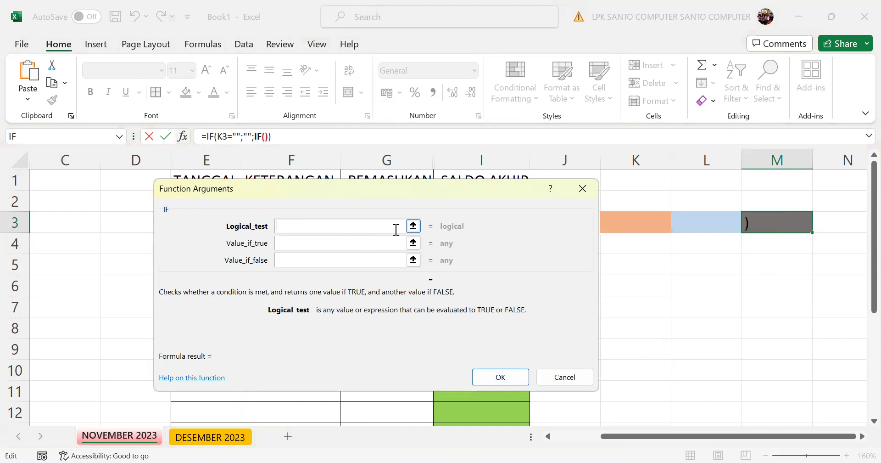
click(639, 221)
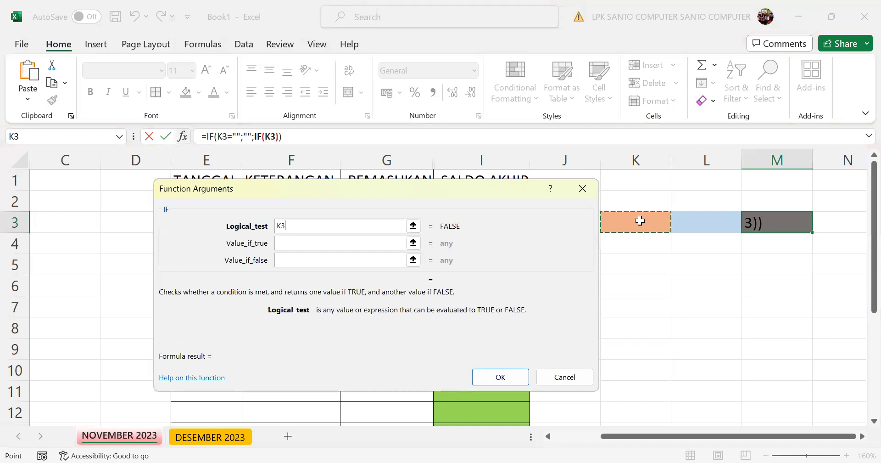
click(719, 223)
text(="")
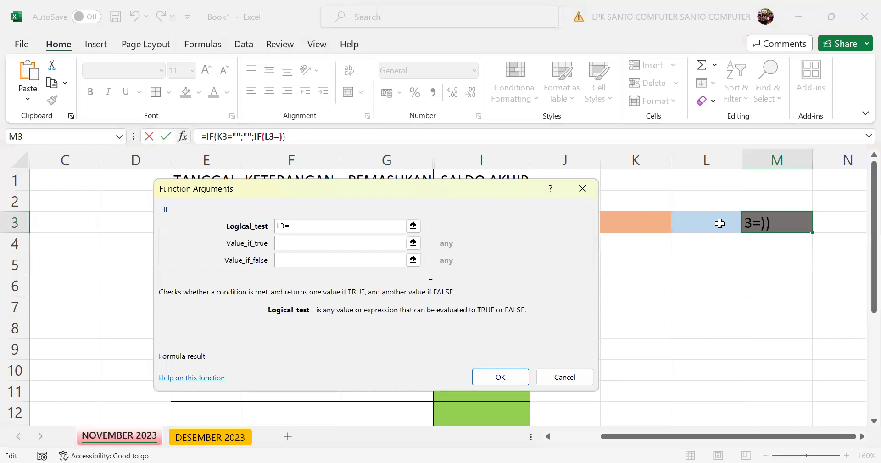
click(377, 248)
text("")
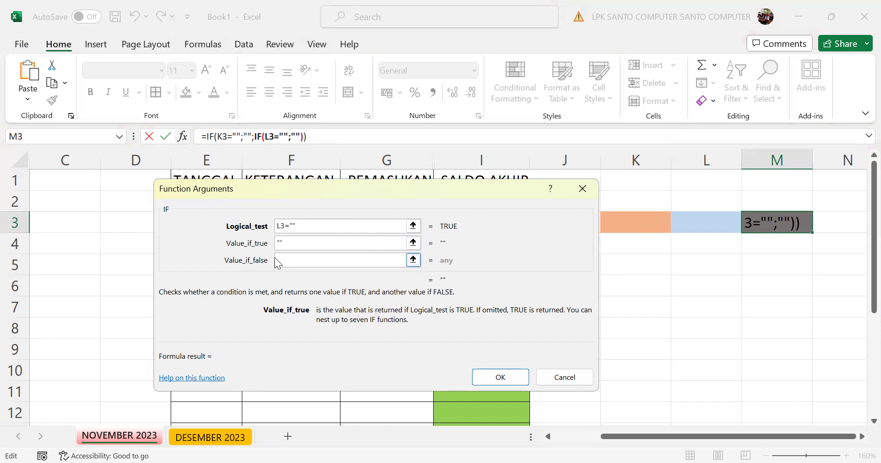
click(306, 260)
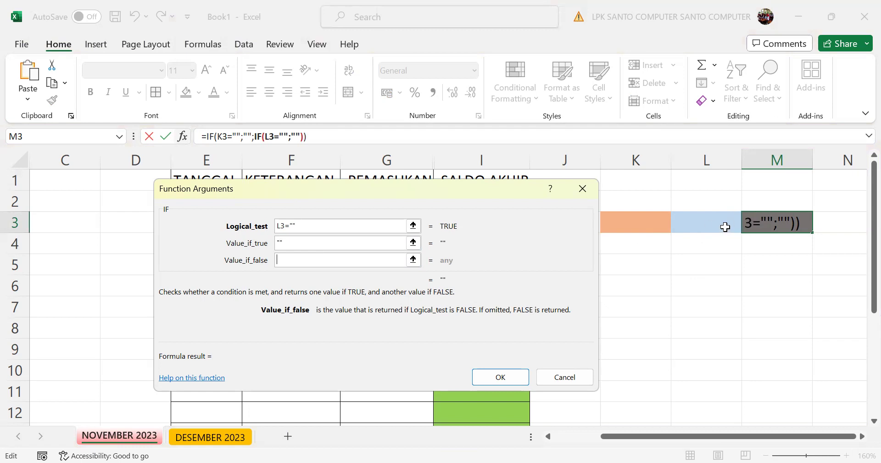
click(564, 376)
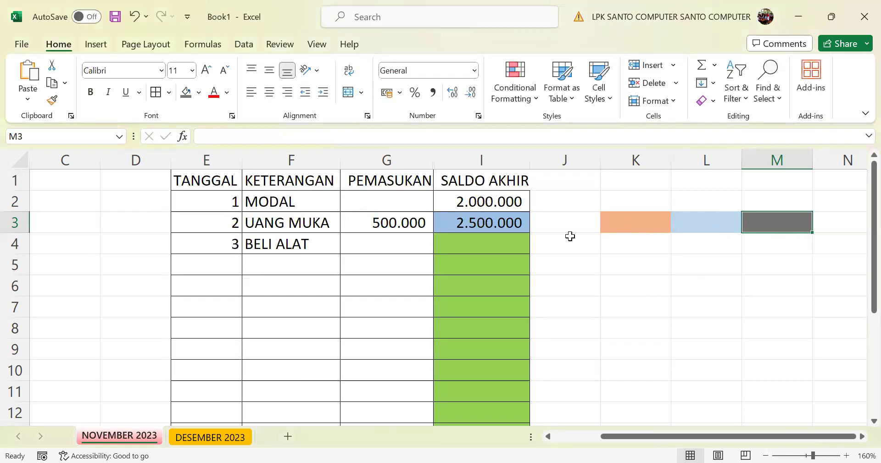
click(465, 242)
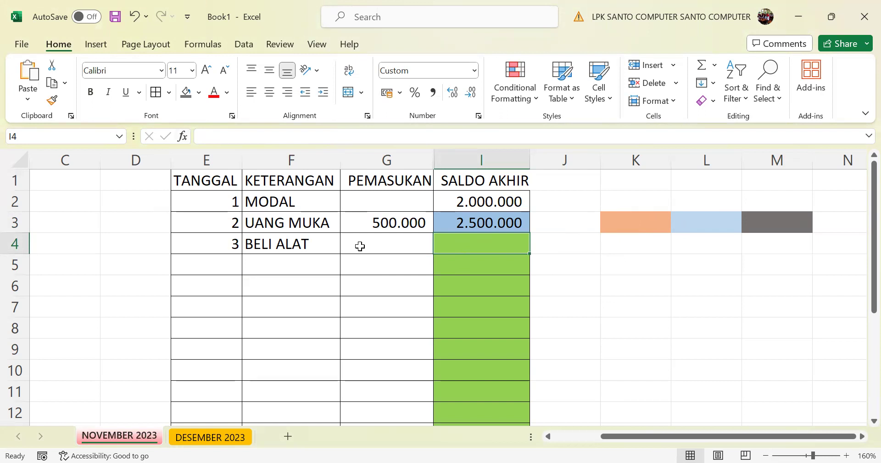
click(380, 250)
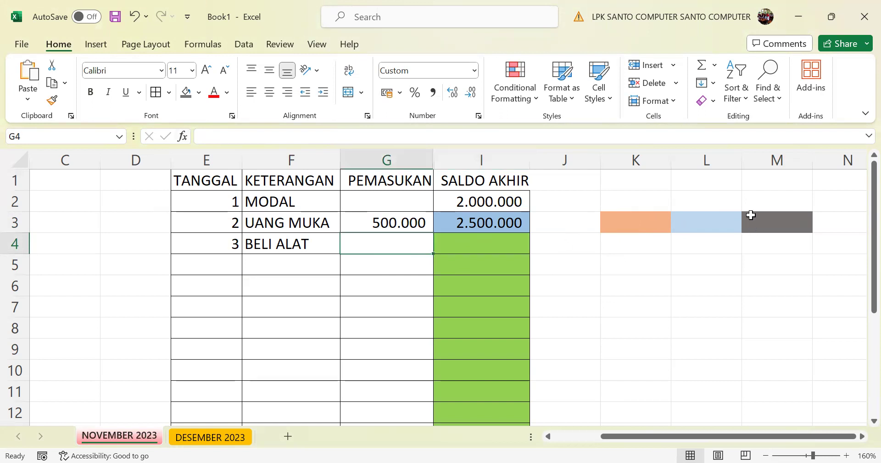
click(651, 159)
drag(667, 161, 708, 158)
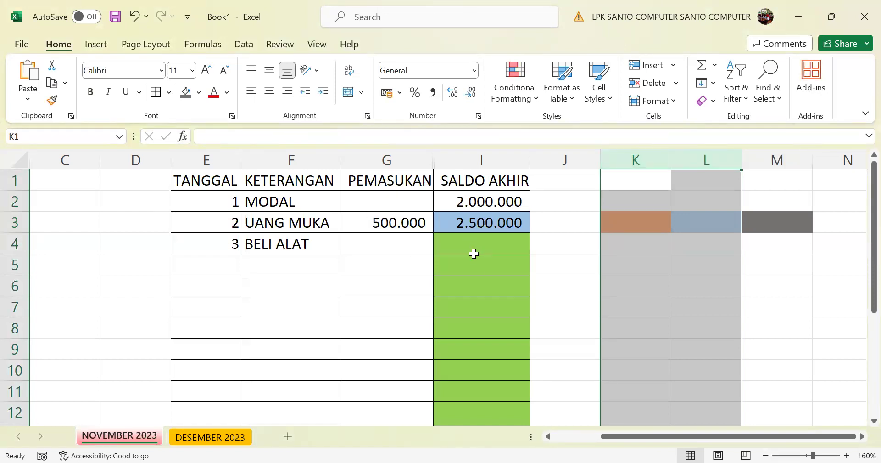
Start an IF function in the green cell I4 with the test G4="" and "" as the true value
click(477, 245)
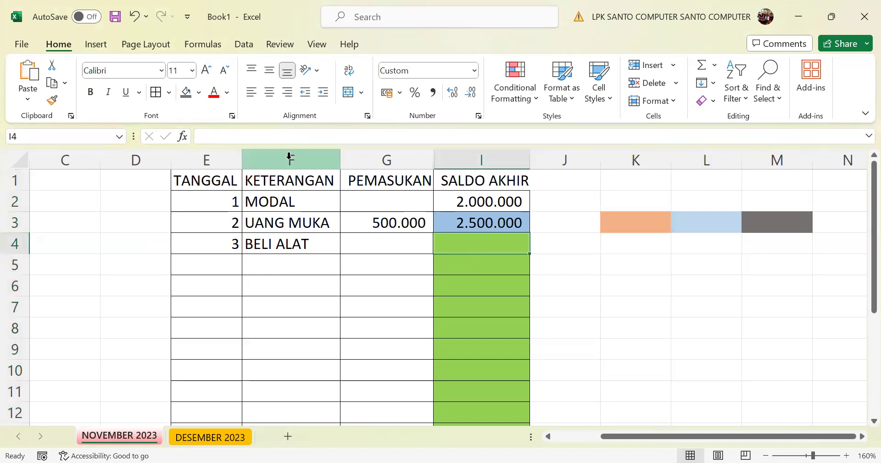
click(186, 136)
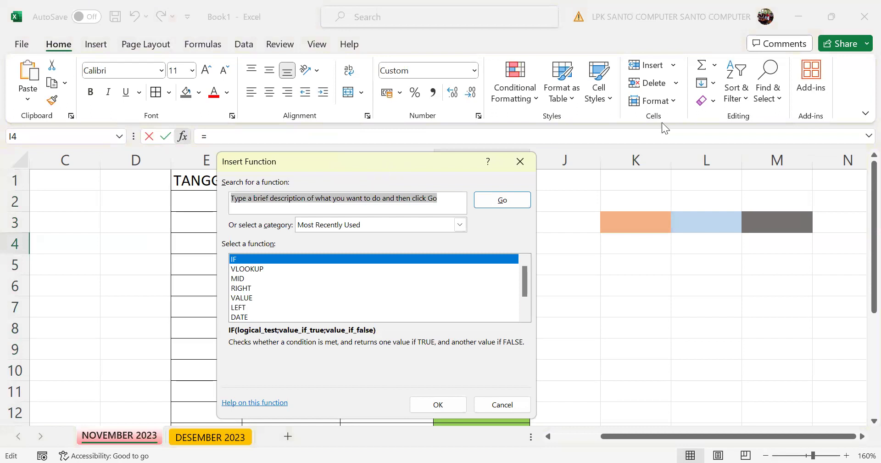
click(724, 363)
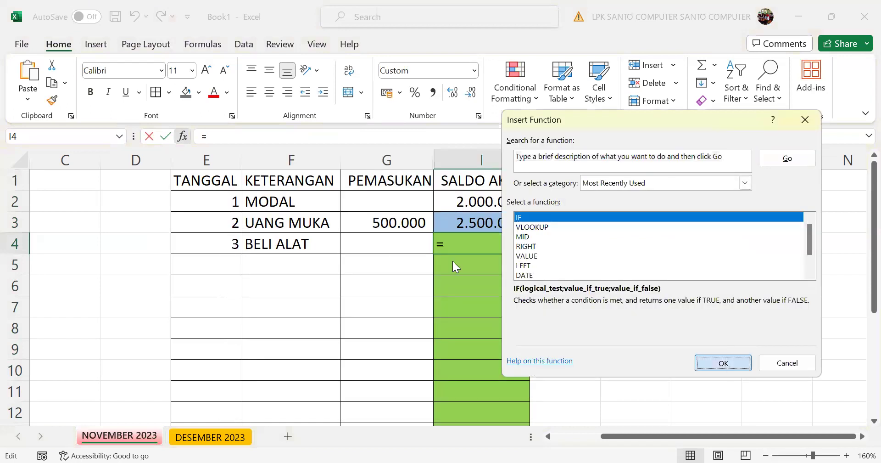
click(378, 245)
text(="")
click(584, 203)
text("")
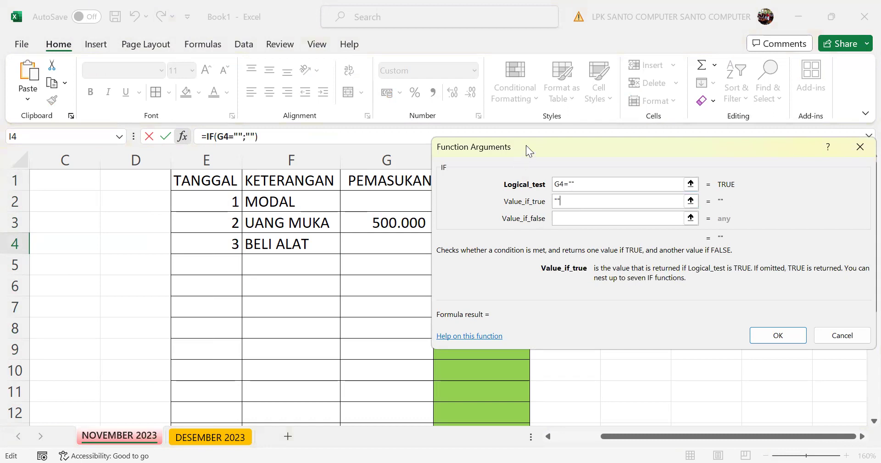
Set the false value of the I4 IF function to I3+G4 and finish the formula
drag(526, 145, 403, 266)
click(462, 340)
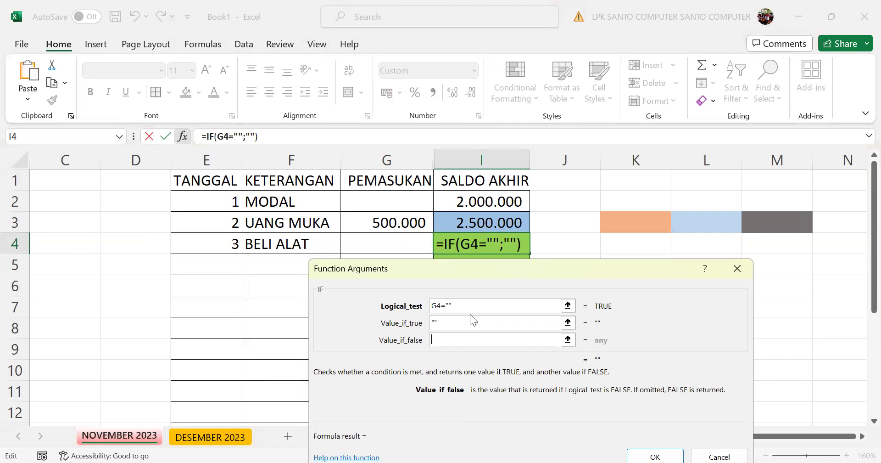
click(492, 224)
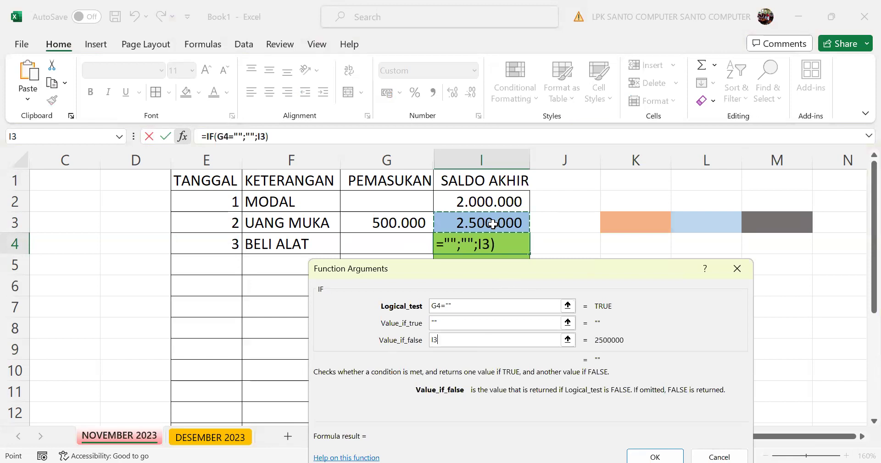
text(+)
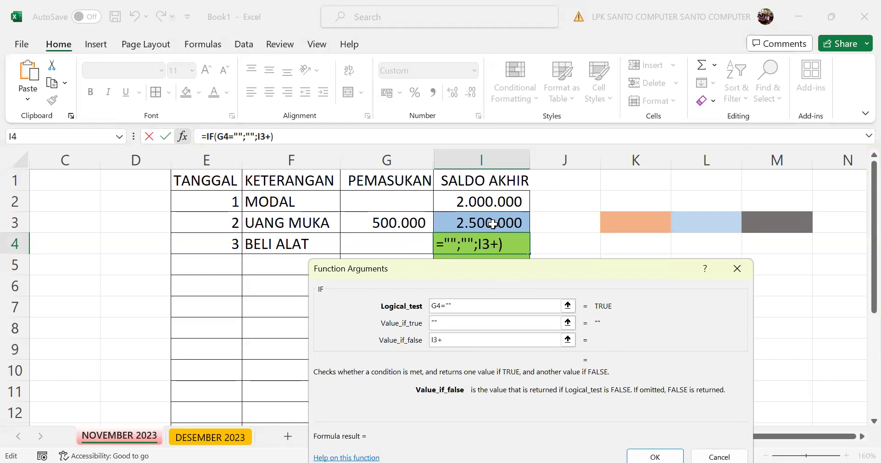
click(382, 248)
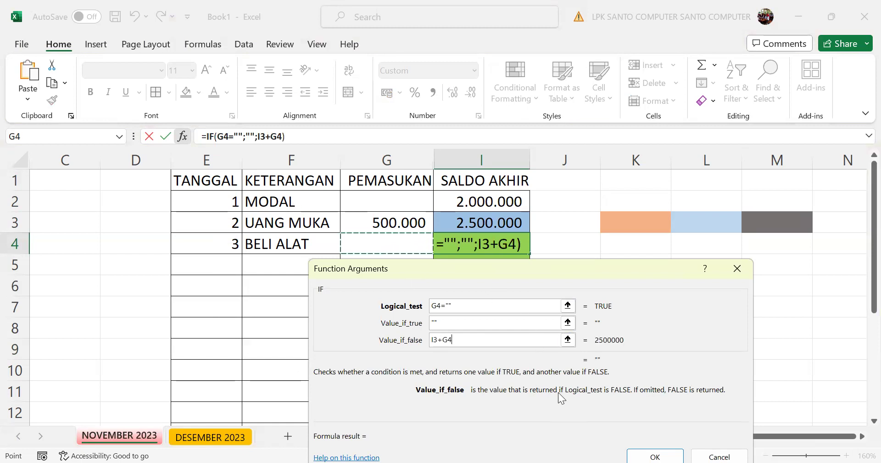
key(Return)
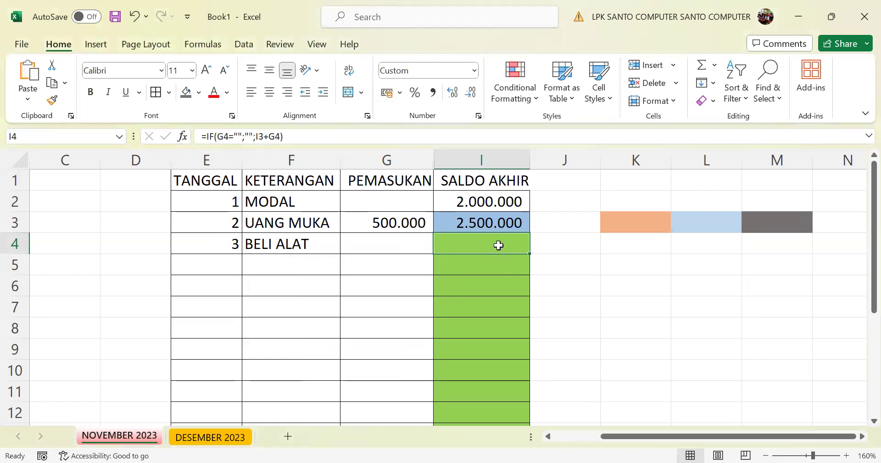
Change the KETERANGAN entry in F4 to JUAL ALAT
click(377, 245)
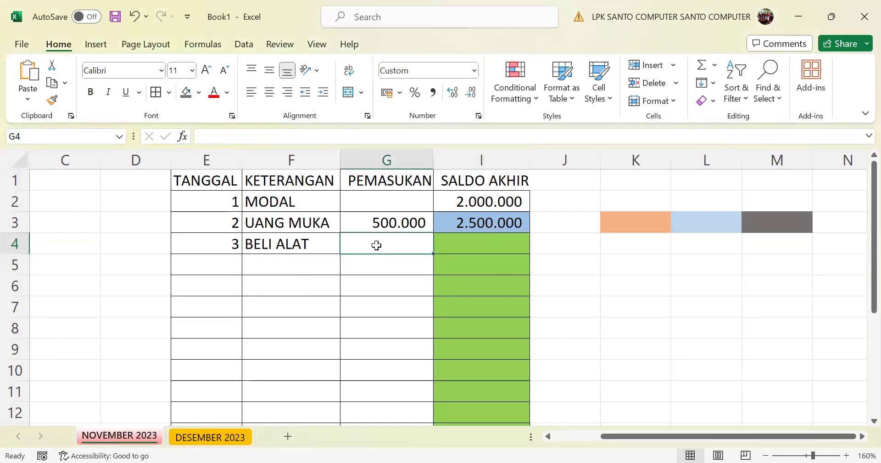
click(305, 243)
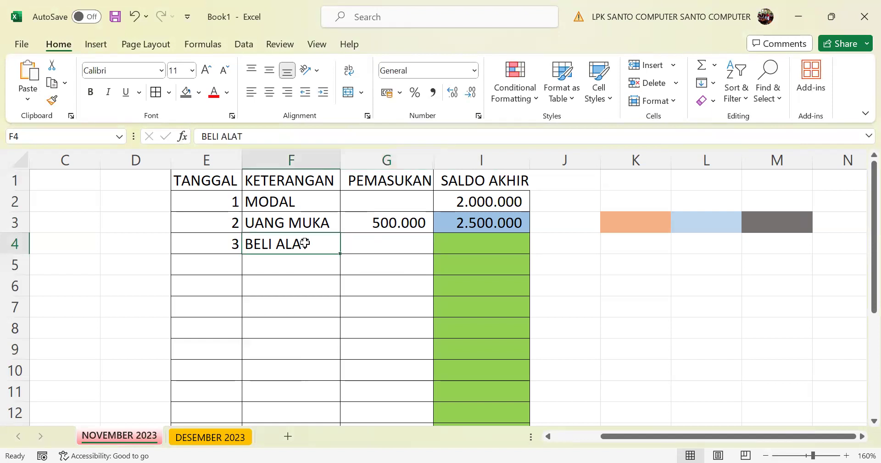
text(JUAL ALAM)
key(BackSpace)
text(T)
key(Return)
Enter 1000000 as the PEMASUKAN amount for JUAL ALAT in G4
click(398, 244)
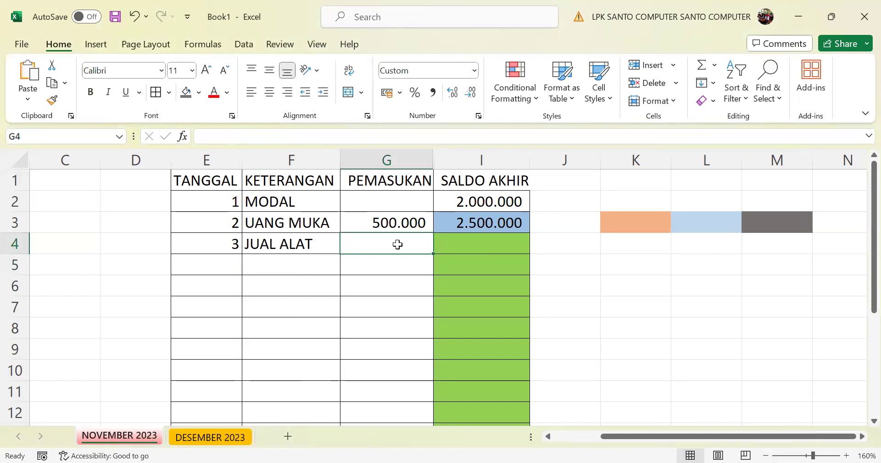
text(1000)
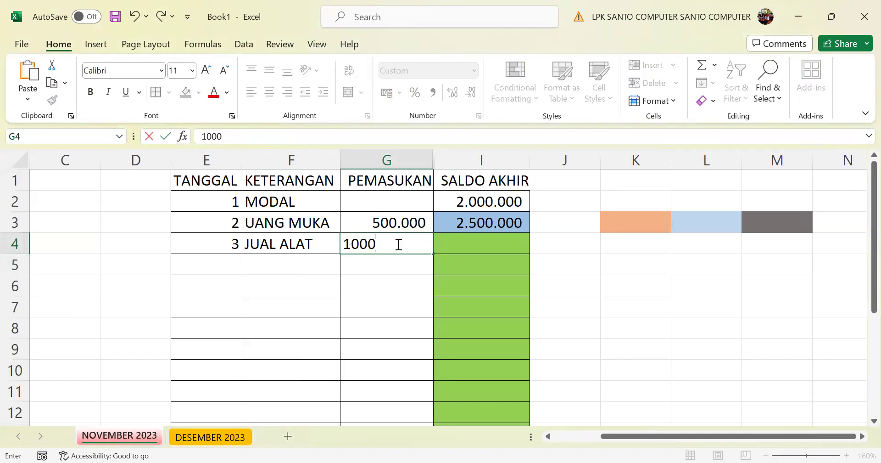
text(000)
key(Return)
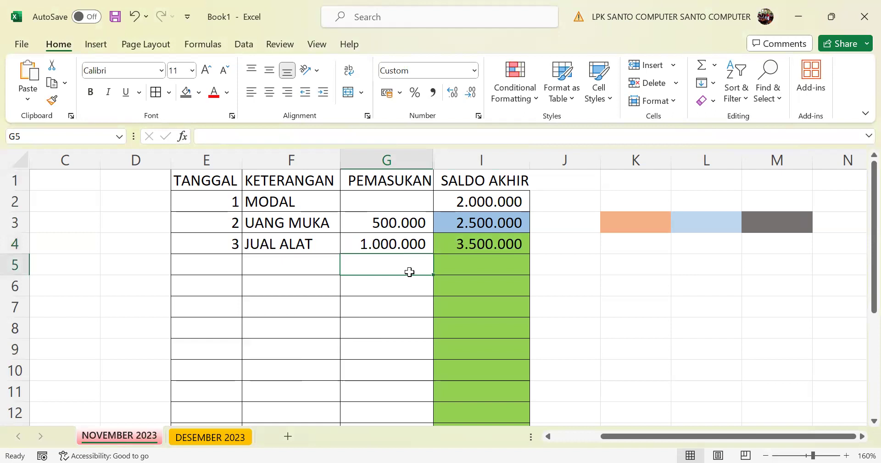
Copy the SALDO AKHIR formula from I4 down through I16 and check the copied formula in I5
click(465, 248)
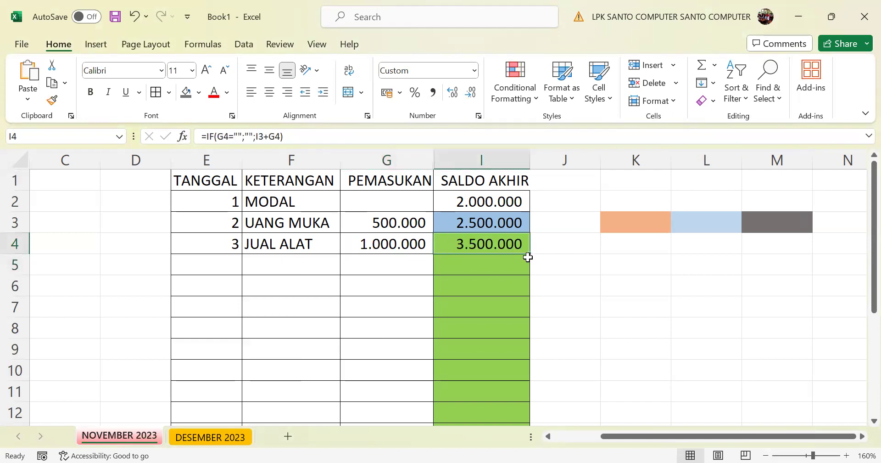
drag(530, 254, 524, 400)
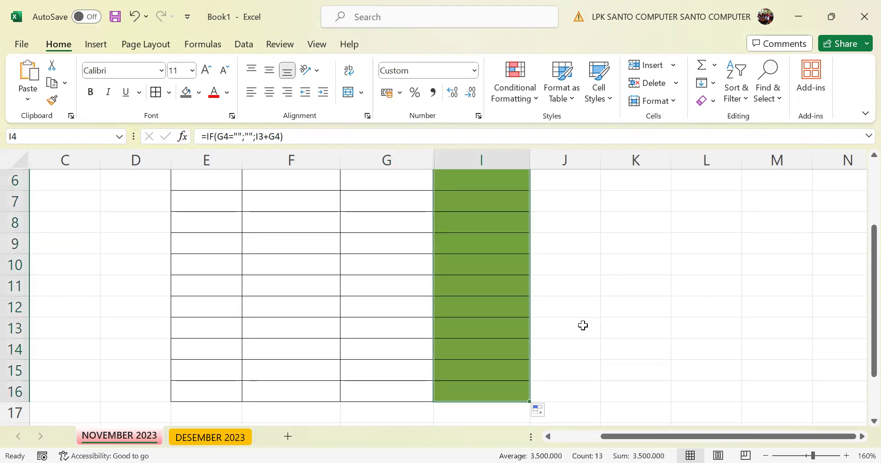
scroll(582, 317, up, 2)
click(487, 270)
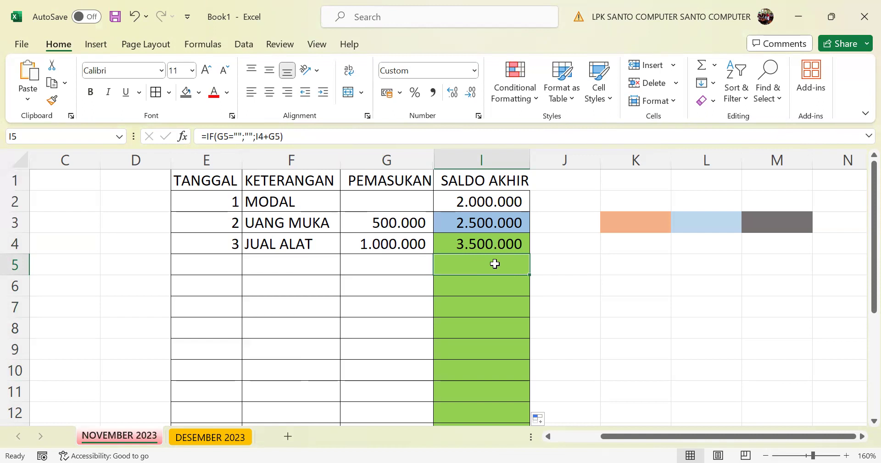
Fill row 5 with TANGGAL 5, KETERANGAN PELUNASAN and a PEMASUKAN amount of 1500000
click(230, 257)
text(5)
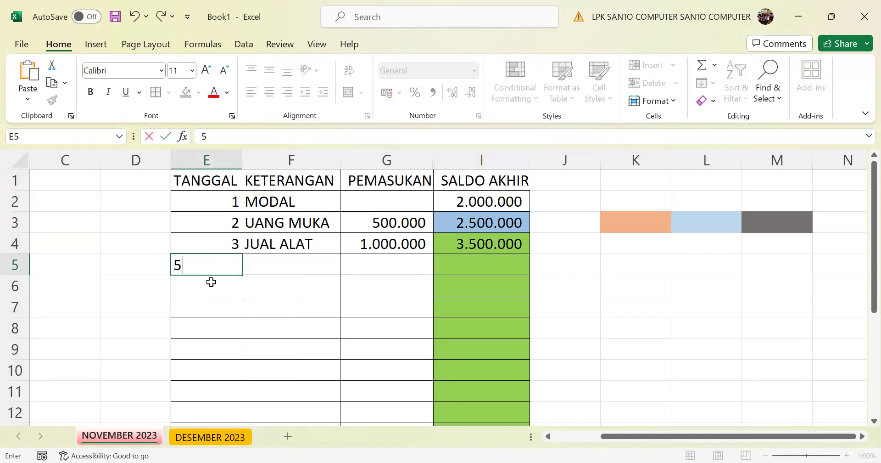
key(Tab)
text(PELU)
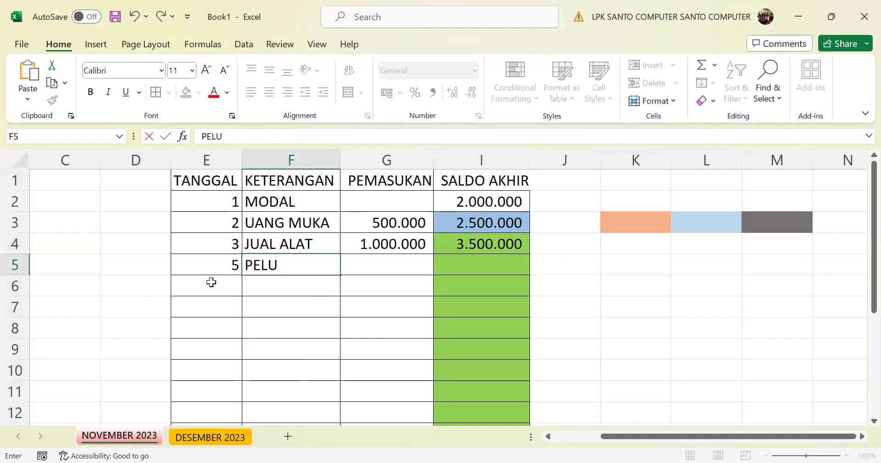
text(NASAN)
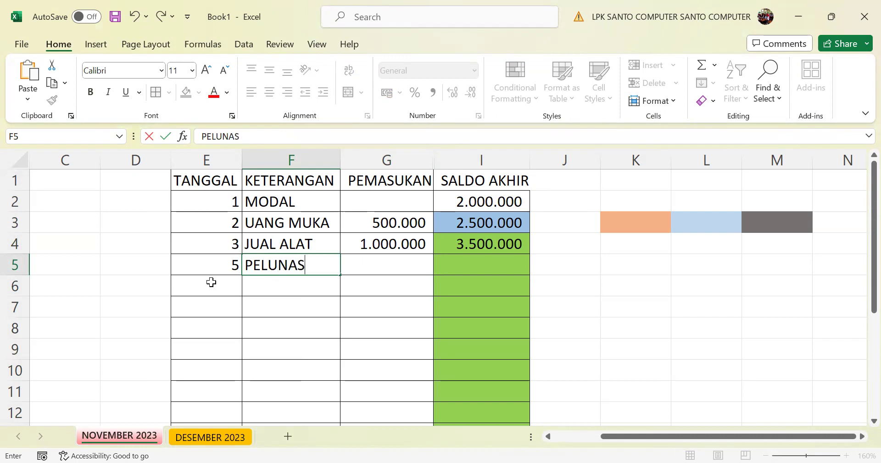
click(394, 267)
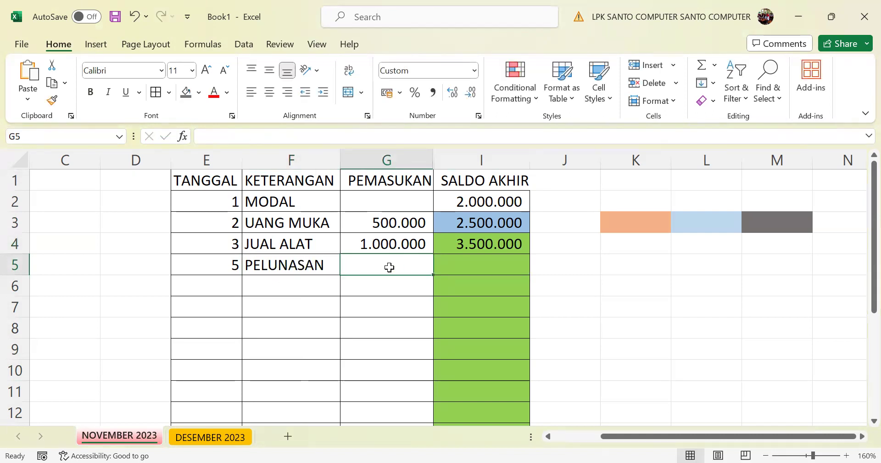
text(1500000)
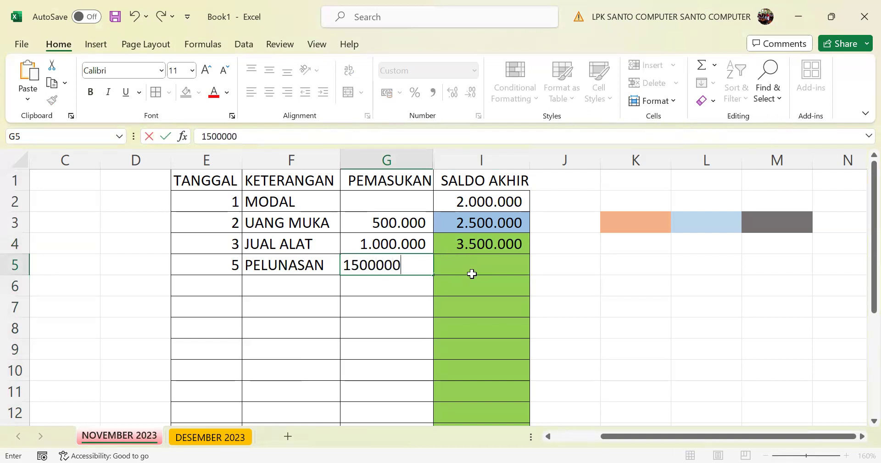
key(Return)
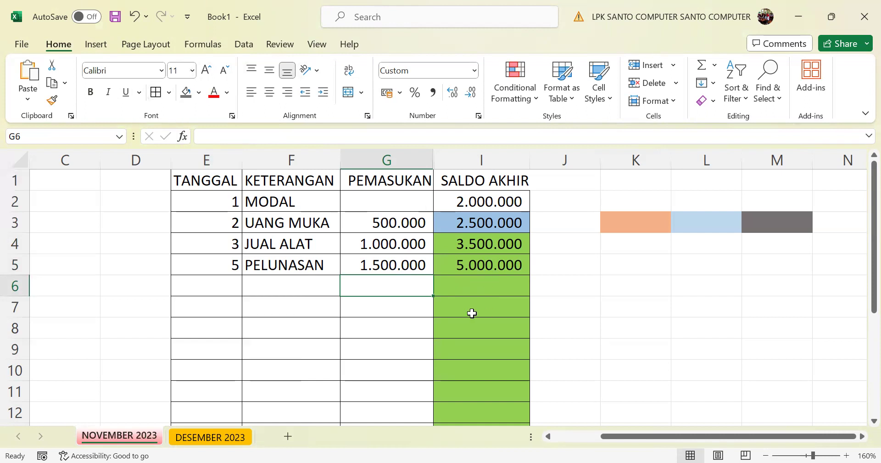
Unhide the PENGELUARAN column H between columns G and I
click(393, 158)
drag(418, 160, 485, 156)
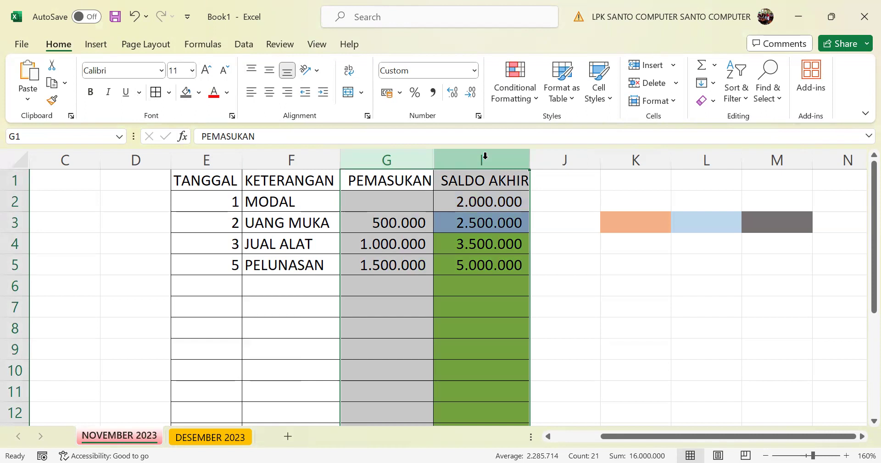
right_click(485, 156)
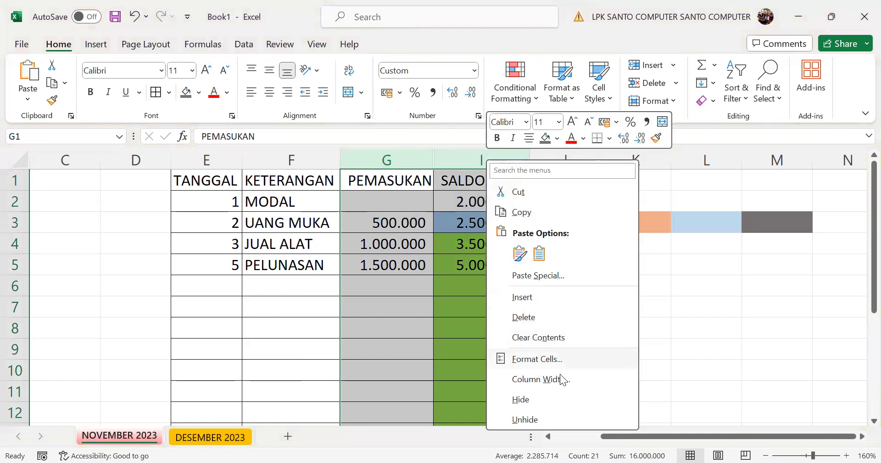
click(525, 419)
click(713, 348)
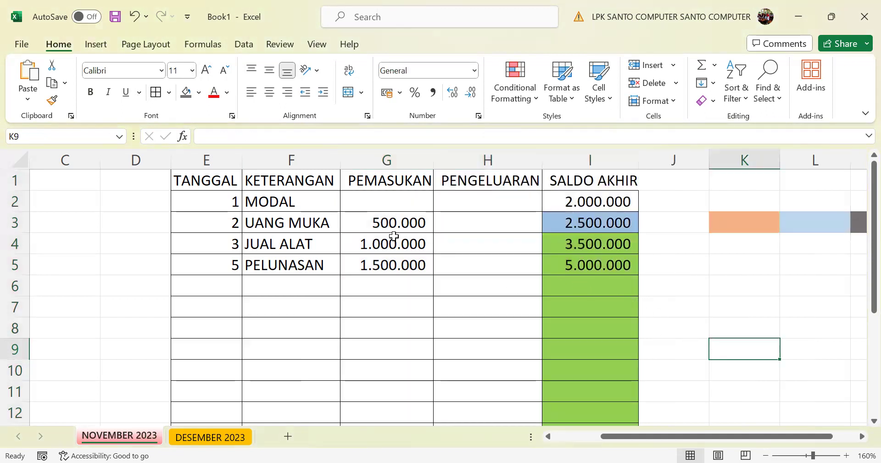
Clear the amounts and SALDO AKHIR formulas from G4:I5
drag(400, 252, 553, 270)
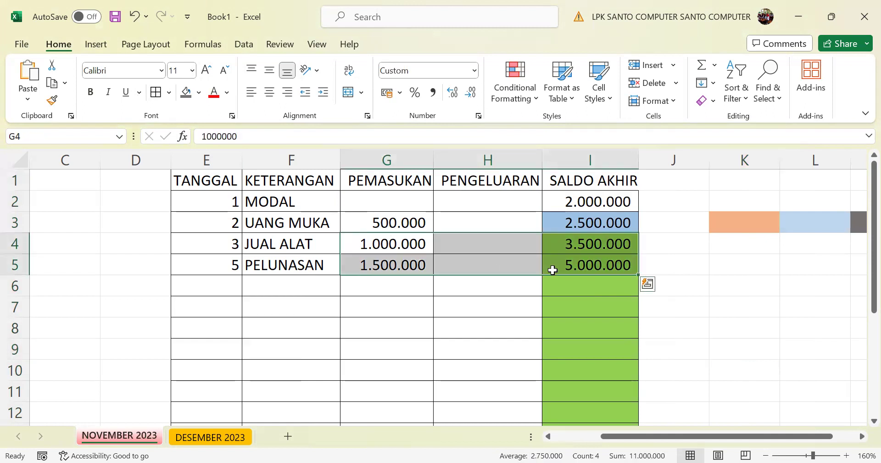
key(Delete)
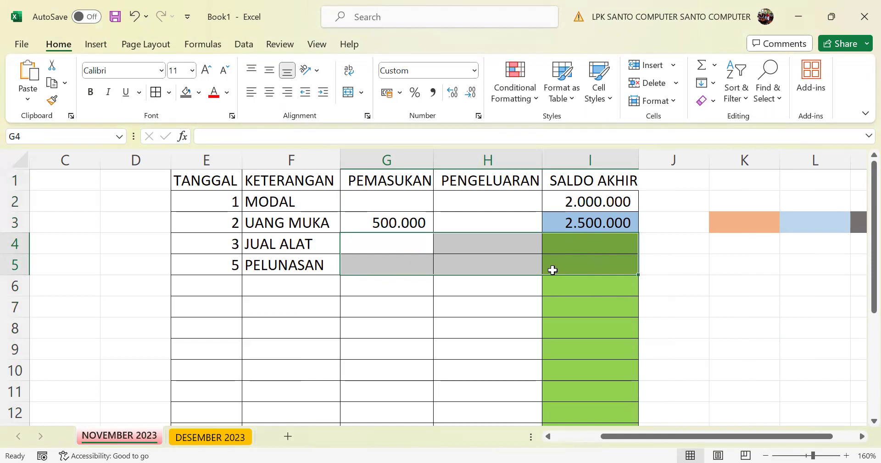
click(713, 284)
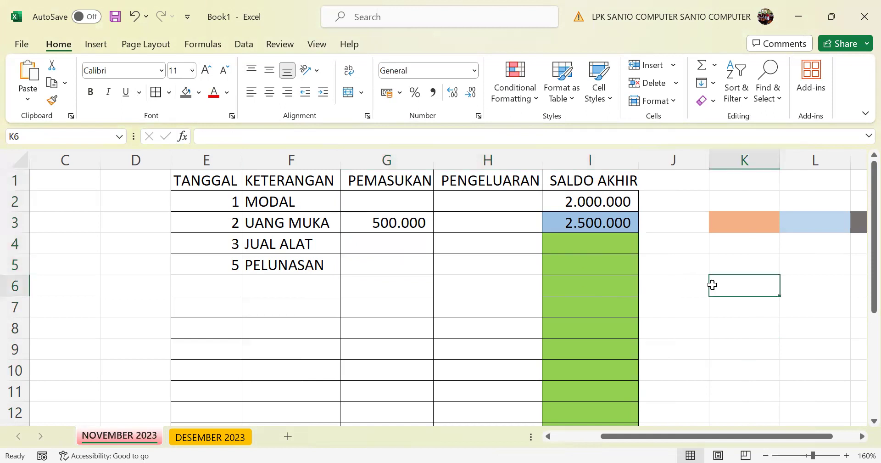
Delete columns K to M containing the colored sample cells
click(862, 437)
click(862, 437)
drag(612, 157, 733, 160)
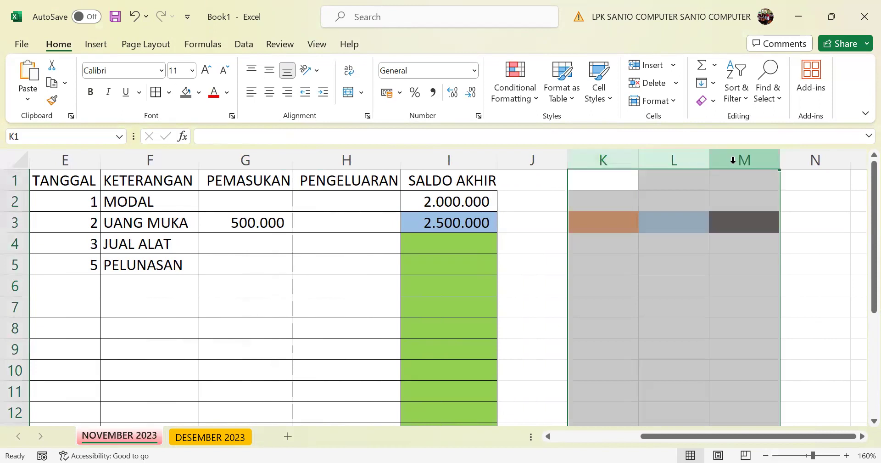
right_click(636, 259)
click(635, 328)
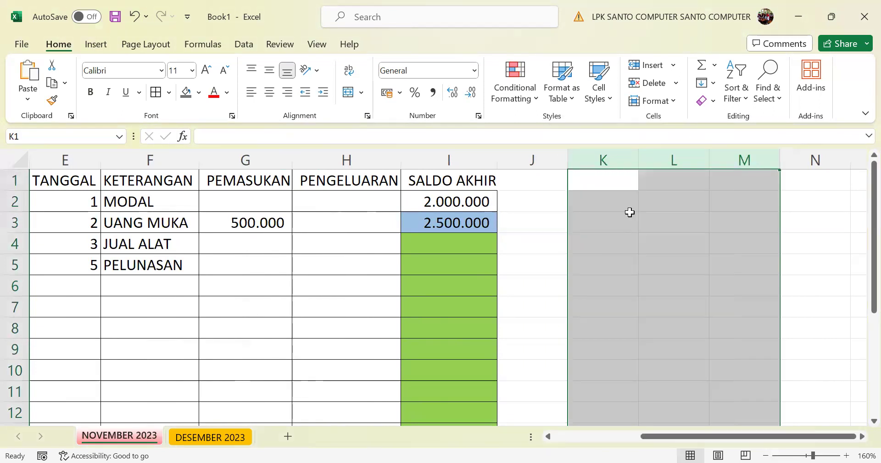
Enter the comparison operators =, >, >=, <, <= and <> as spaced-out text in K2
click(629, 214)
click(623, 206)
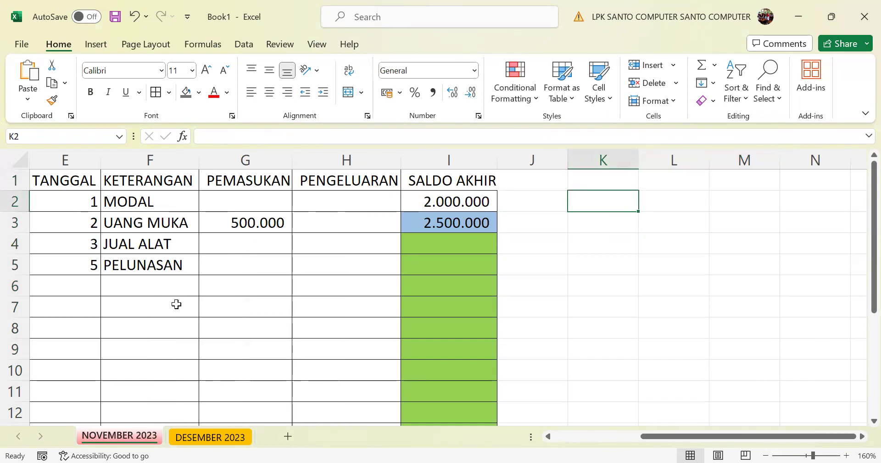
text('= )
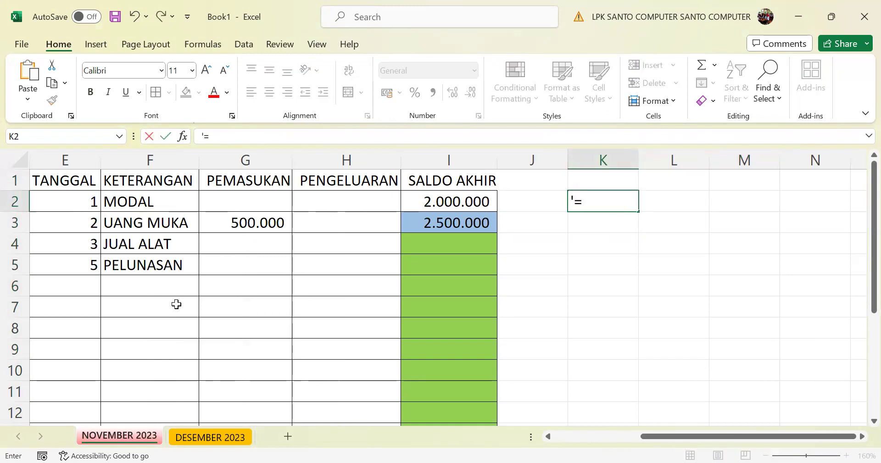
text(   >    >=      <    <=      <>)
key(Return)
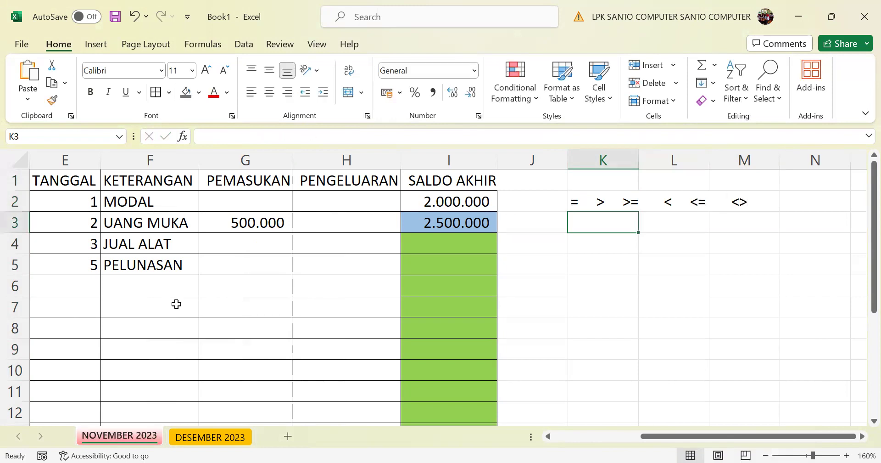
Format only the <> operator in the K2 text as bold and red
click(573, 202)
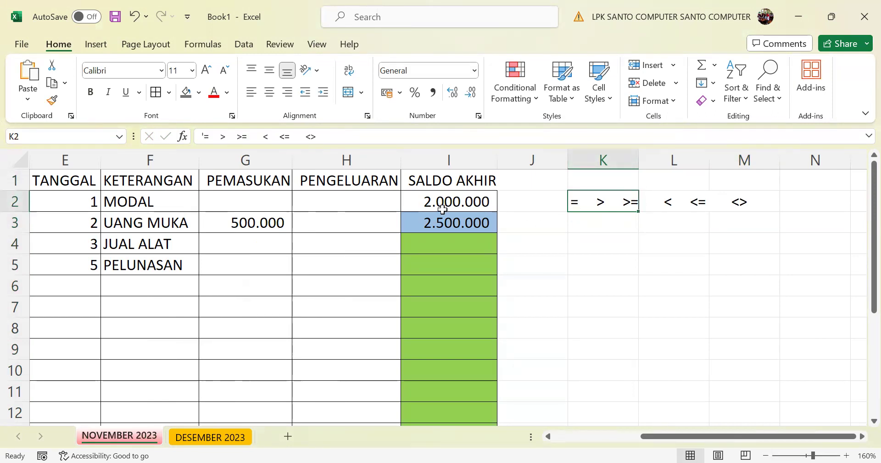
double_click(212, 137)
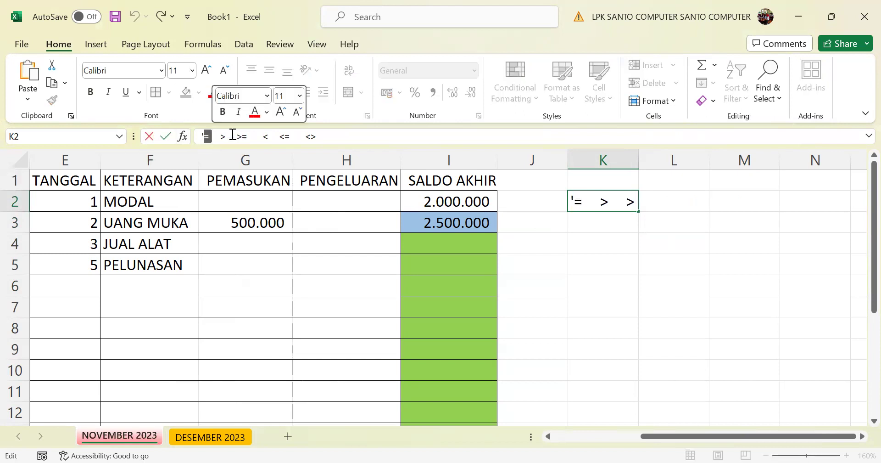
double_click(310, 136)
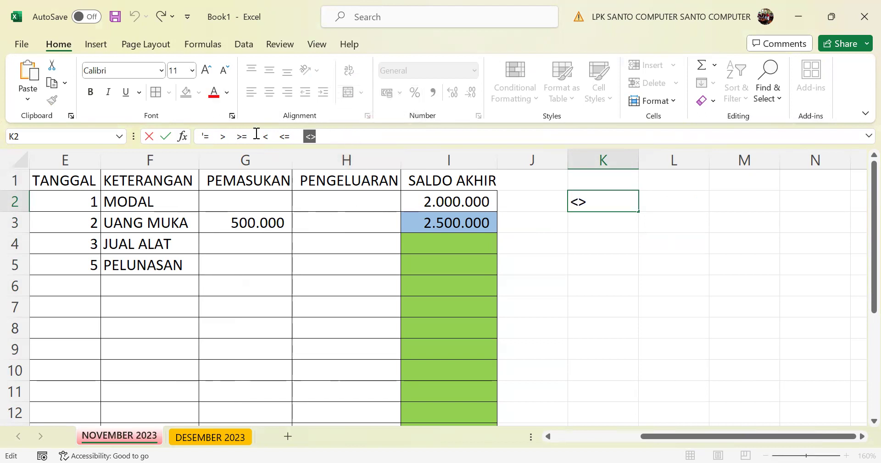
click(214, 93)
click(633, 303)
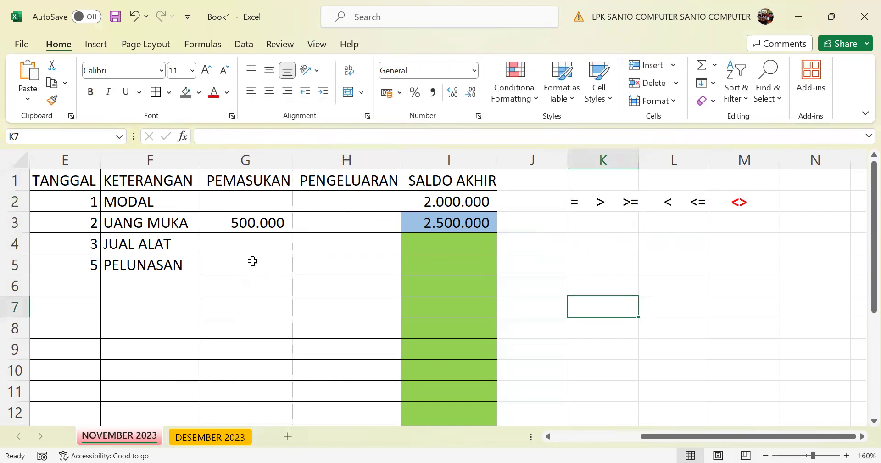
click(448, 237)
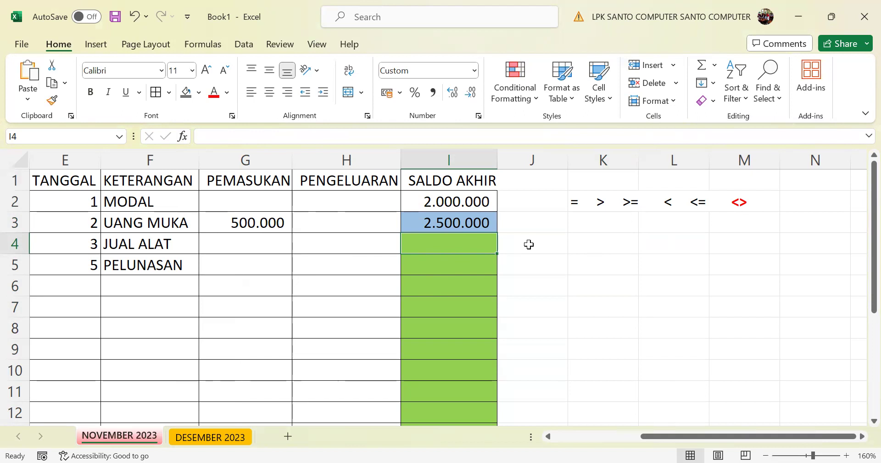
click(585, 246)
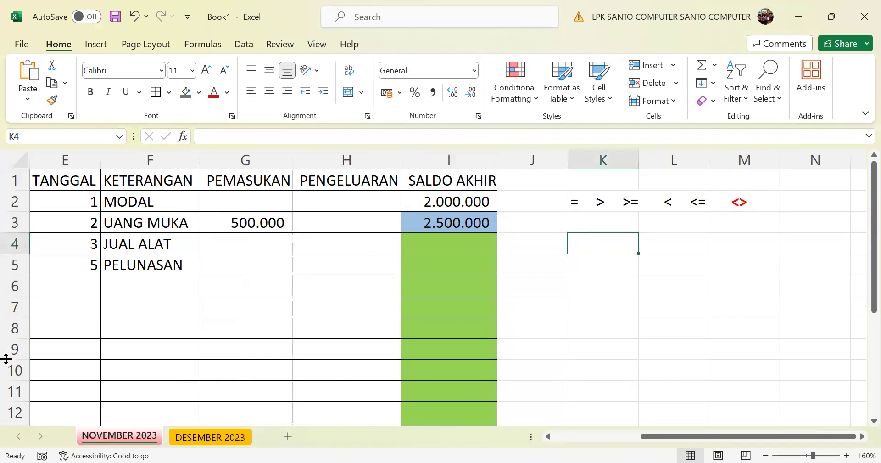
text(IF)
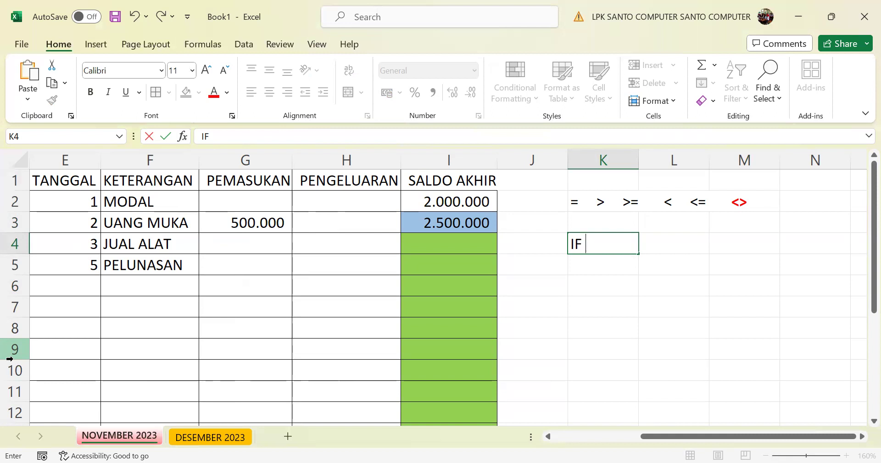
key(BackSpace)
key(BackSpace)
key(BackSpace)
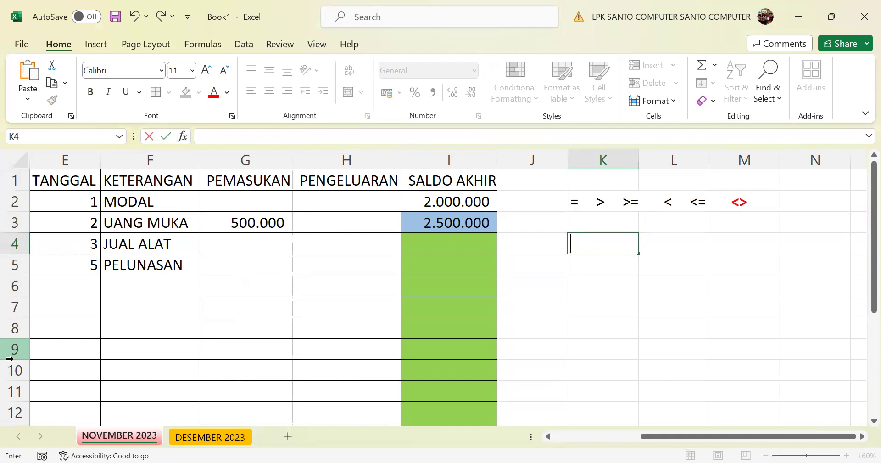
Write the condition note "JIKA PENJUMLAHAN DARI PMSKN + PNGLRN <> 0" in K4
text(JIKA )
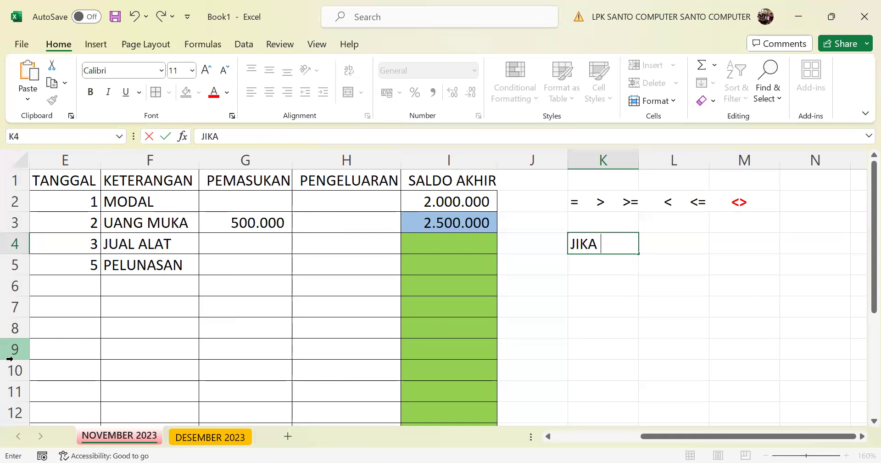
text(PENJUL)
key(BackSpace)
text(MLAHAN )
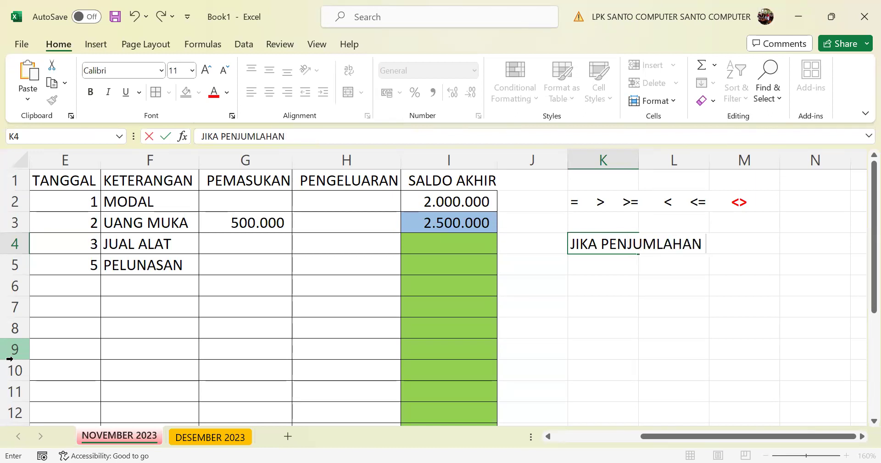
text(DARI PE)
key(BackSpace)
text(MSKN)
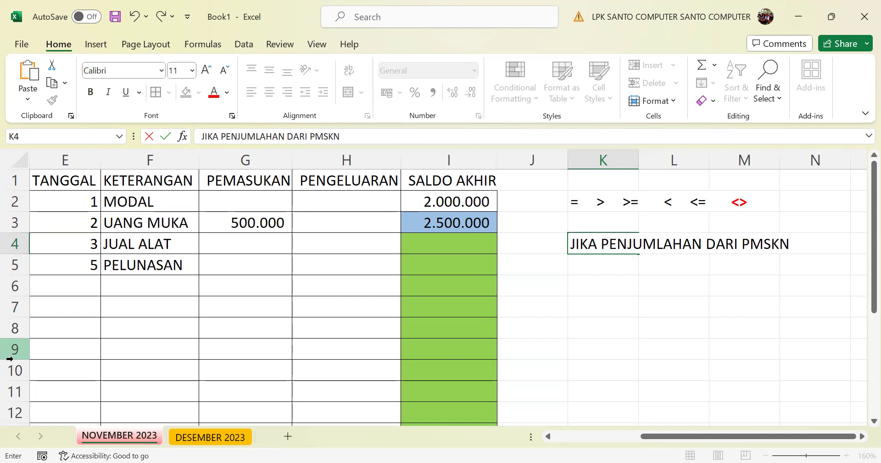
text( + PNGLRN)
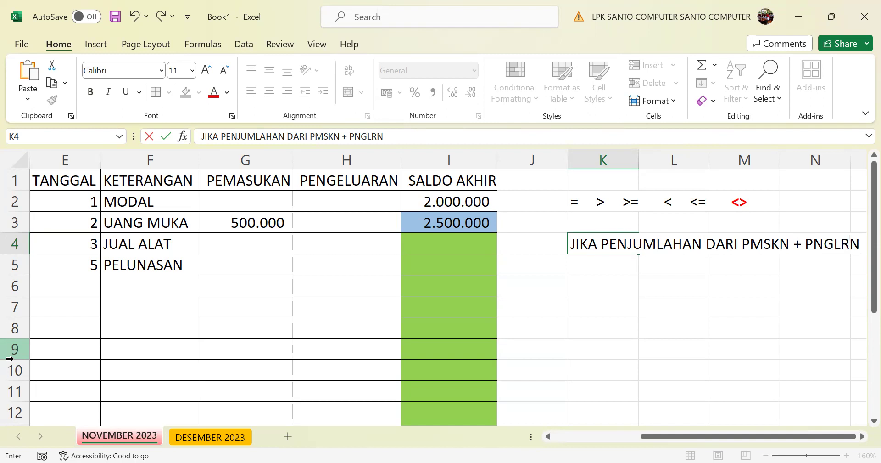
text( <> 0)
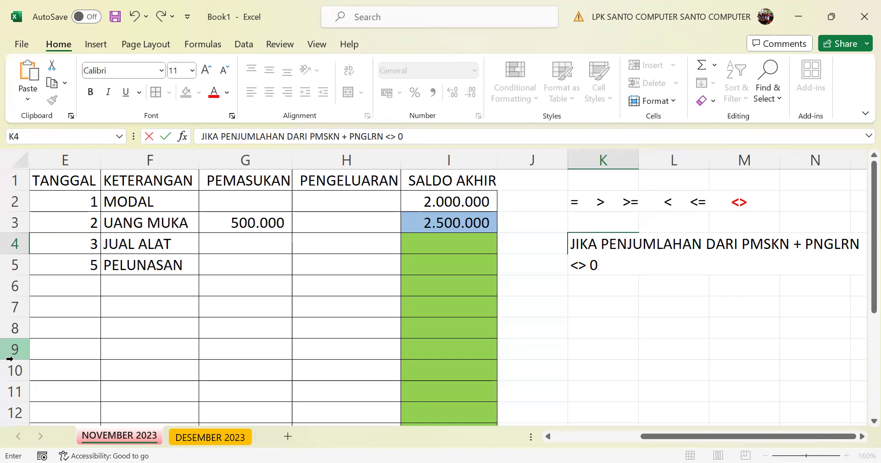
key(Return)
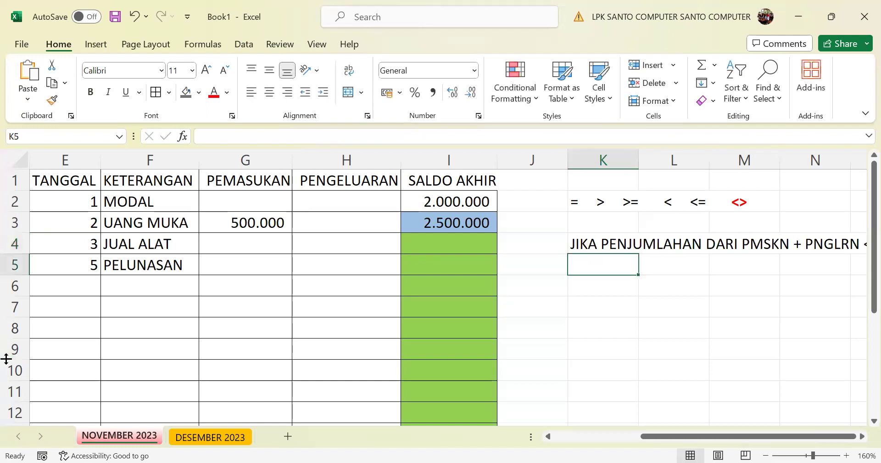
Narrow column J so the K4 note fits in view, and write "MAKA BUATLAH RUMUSNYA" in K5
drag(568, 158, 526, 204)
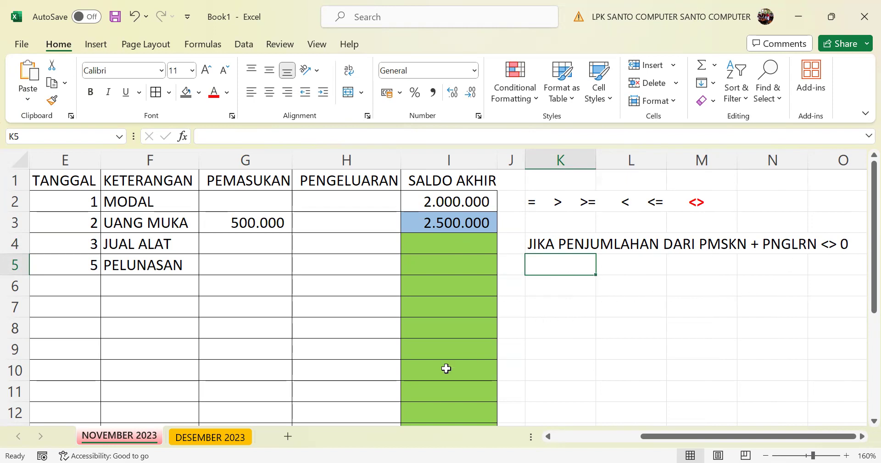
text(MAKA)
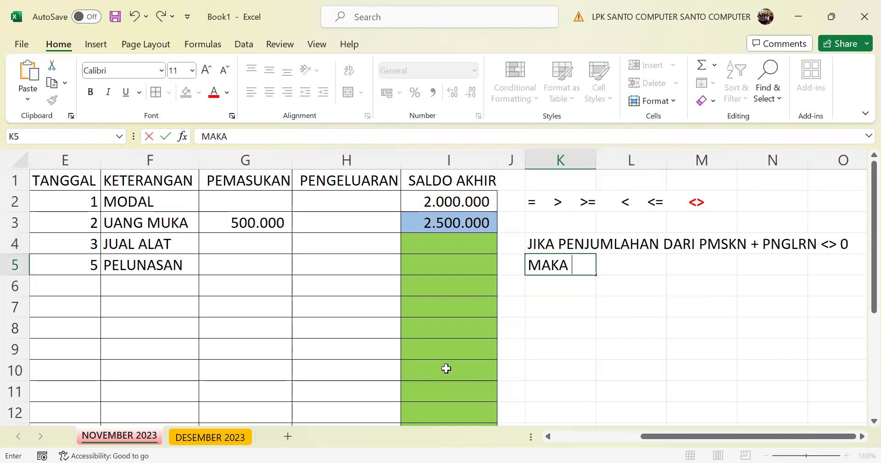
text(BUATLAH RUMUSNYA)
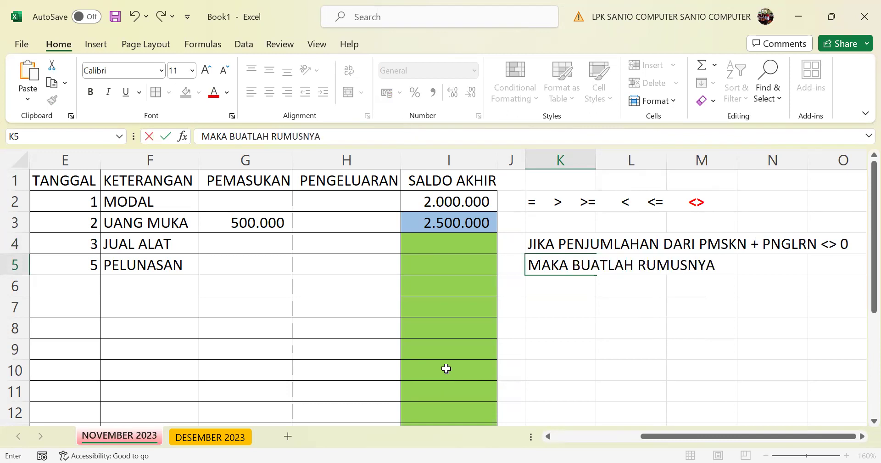
key(Return)
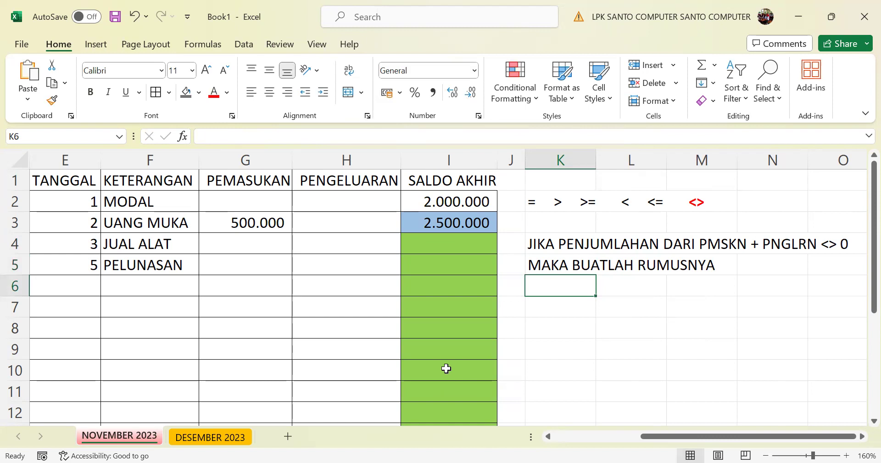
Write the note "JIKA TIDAK MAKA KOSONGKAN" in K6
text(TIDA)
key(BackSpace)
key(BackSpace)
key(BackSpace)
key(BackSpace)
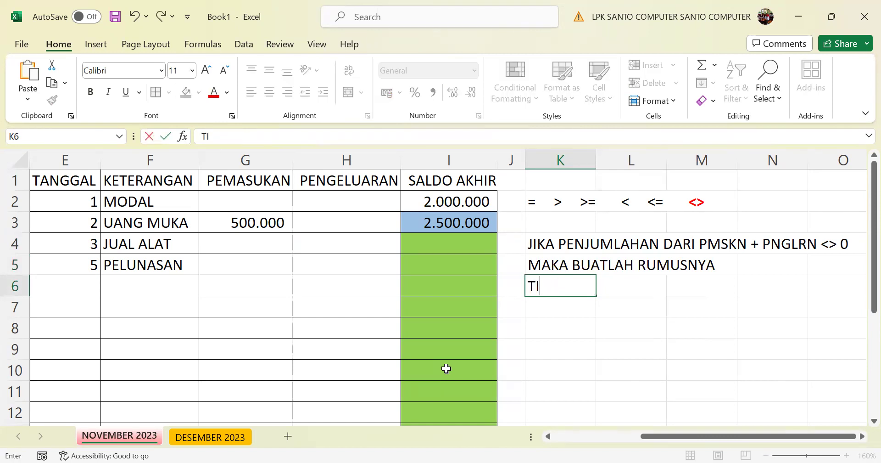
text(JIKA )
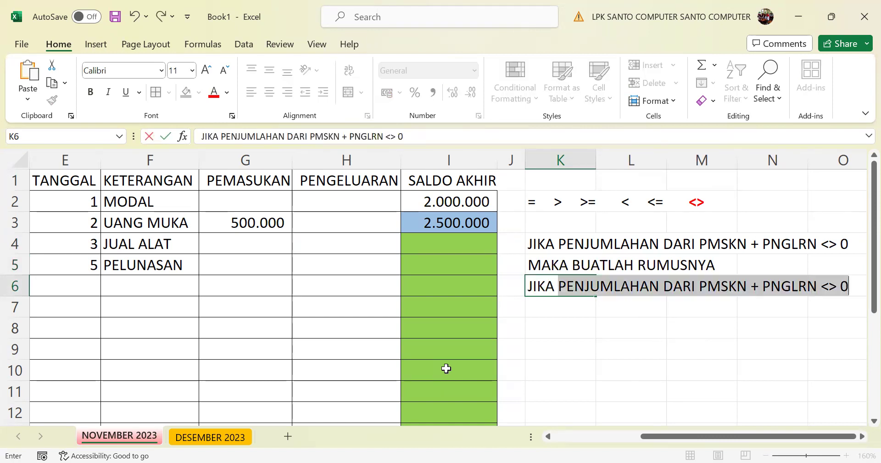
text(TIDAK MAKA)
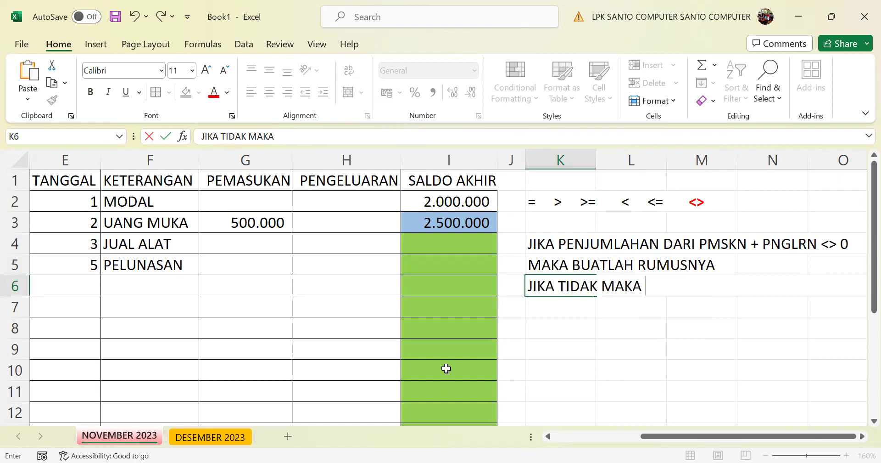
text( KOSONG)
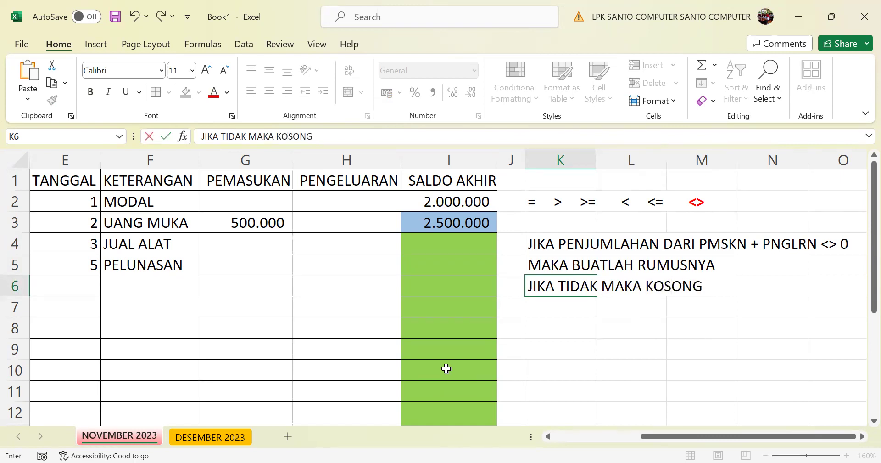
text(KAN)
key(Return)
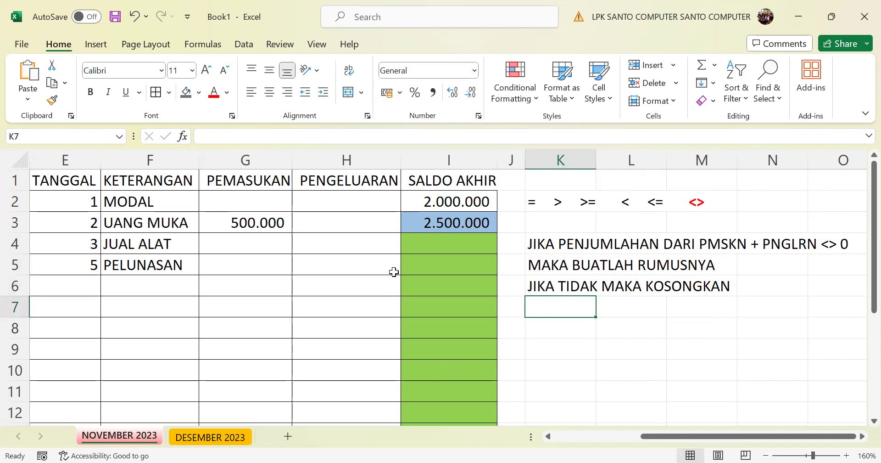
click(430, 245)
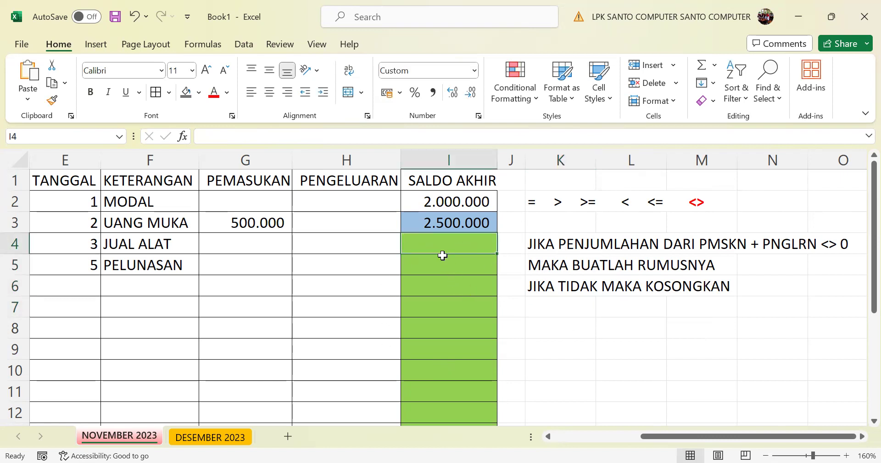
click(185, 137)
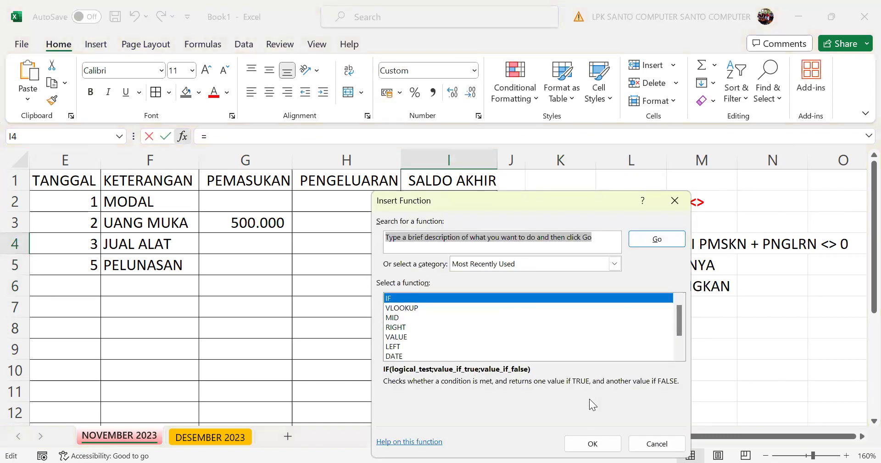
key(Return)
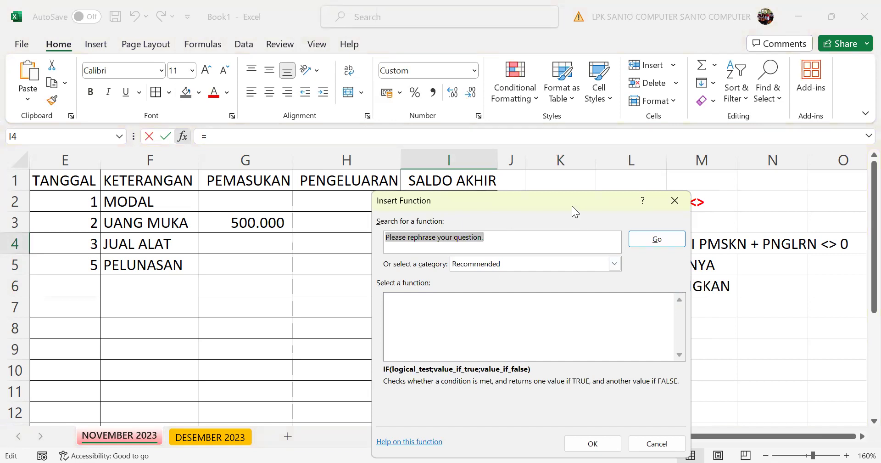
drag(572, 205, 505, 86)
click(590, 325)
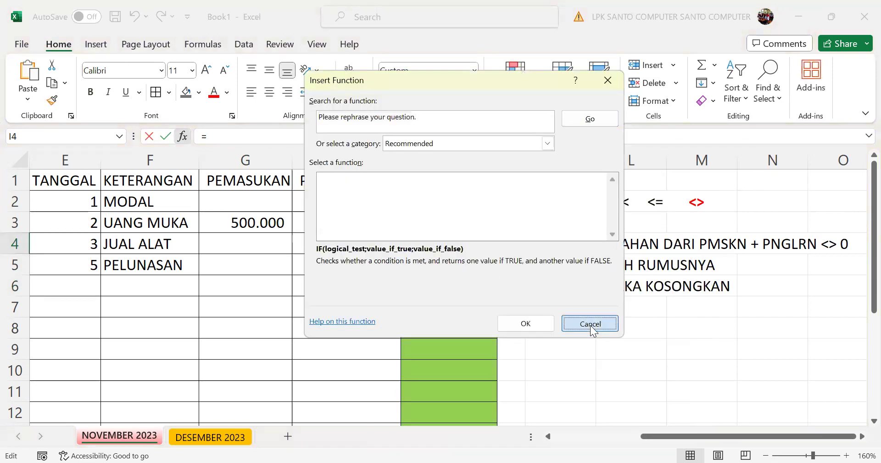
Insert an IF function in I4 with the logical test G4+H4<>0
click(185, 137)
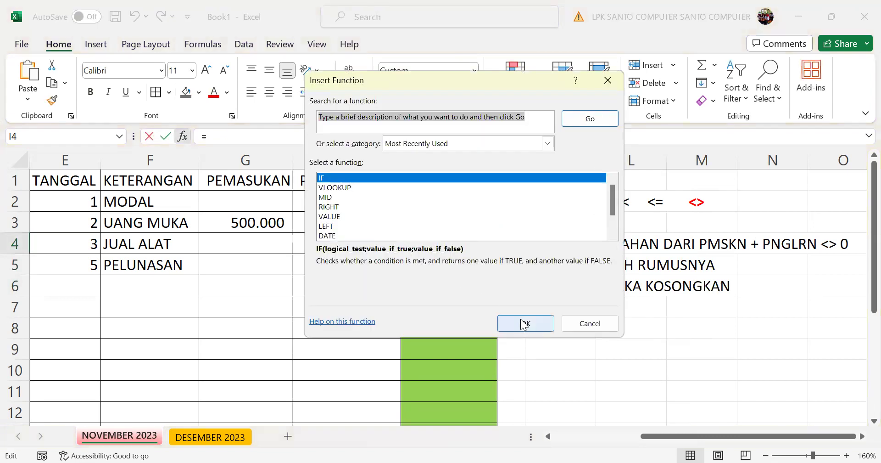
click(525, 324)
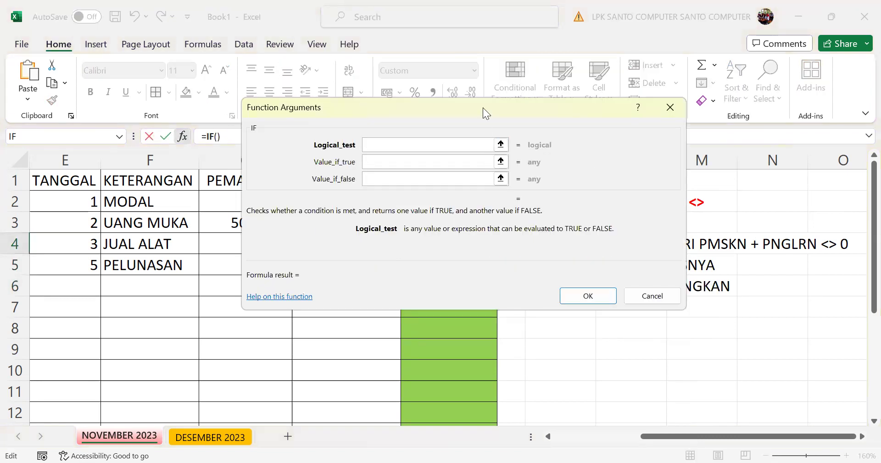
click(237, 250)
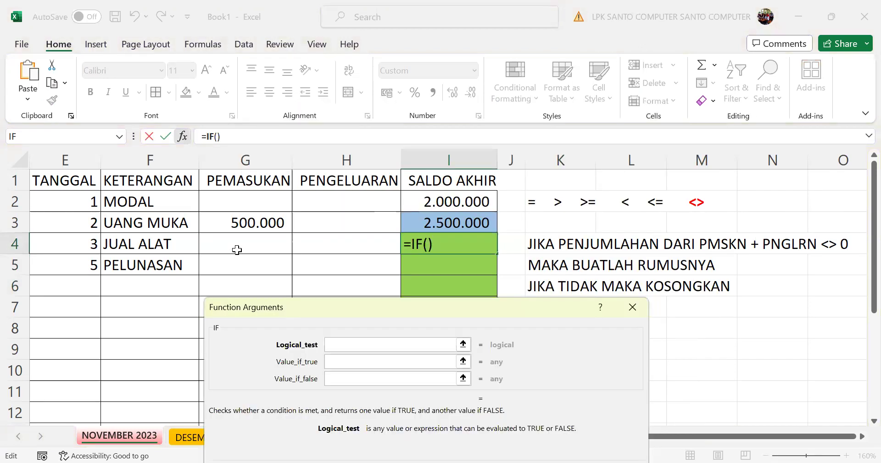
text(+)
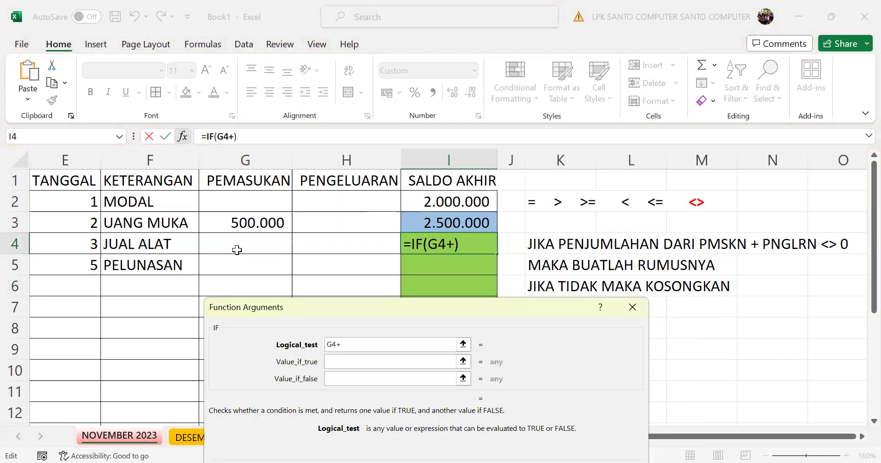
click(322, 246)
text(<>0)
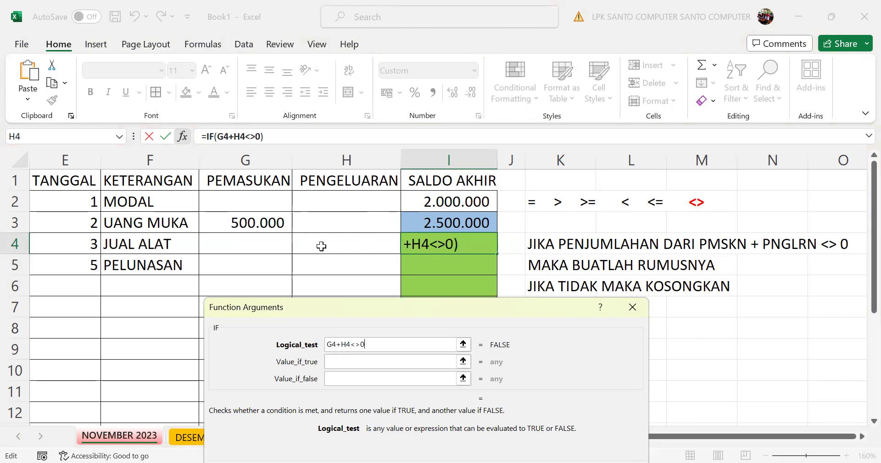
Set the IF function's value if true to I3+G4-H4 and confirm the formula in I4
click(354, 362)
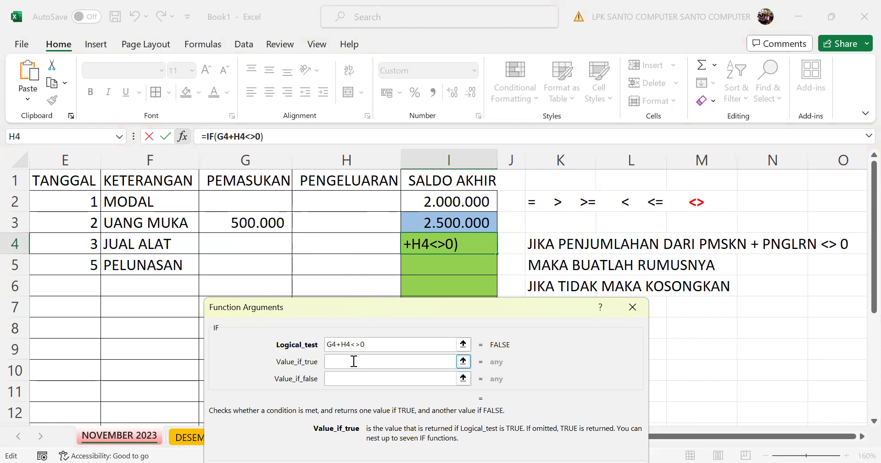
click(473, 223)
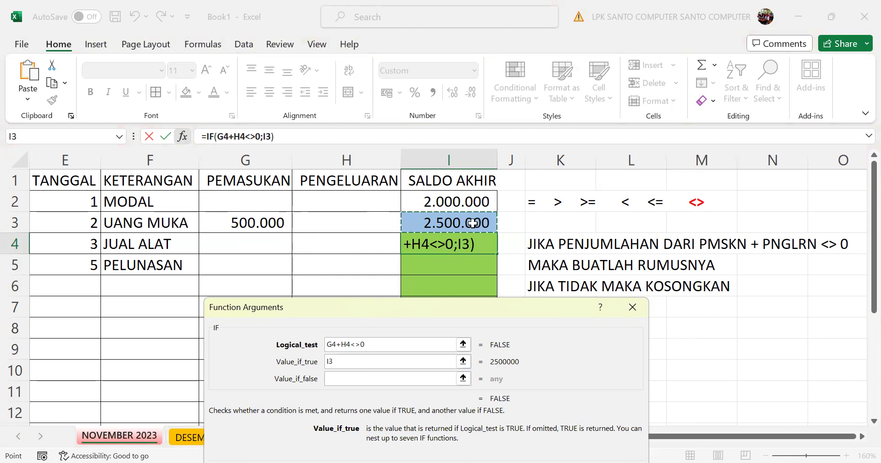
text(+)
click(278, 248)
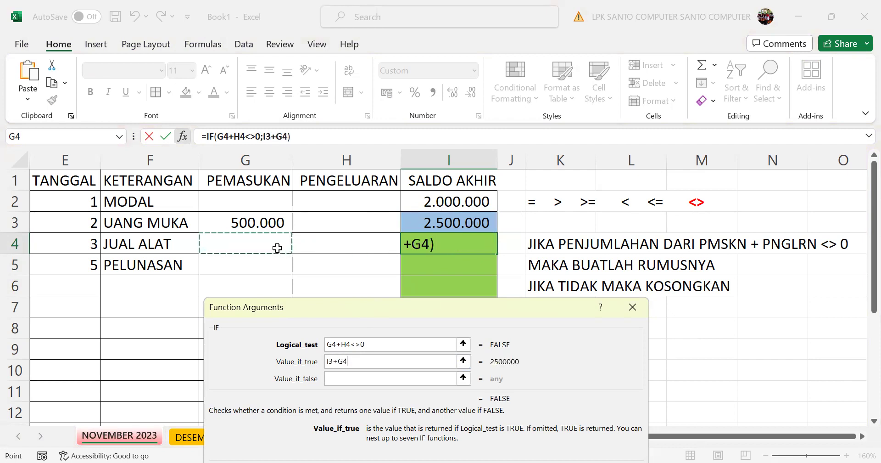
text(-)
click(322, 248)
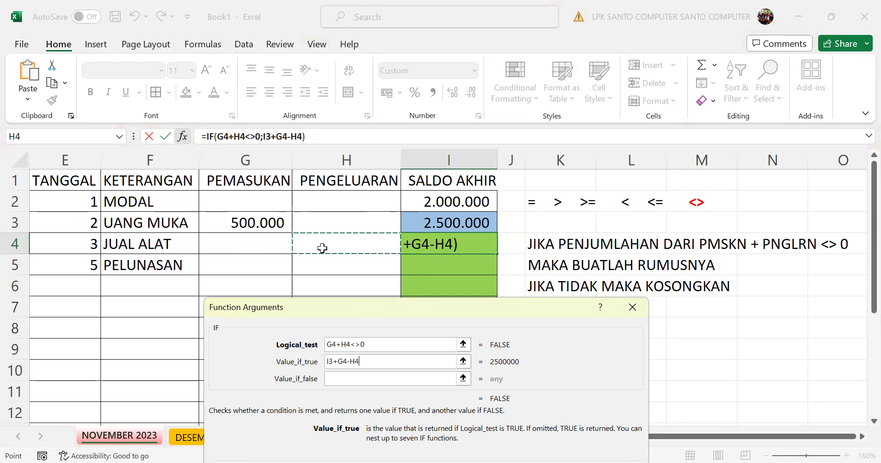
key(Return)
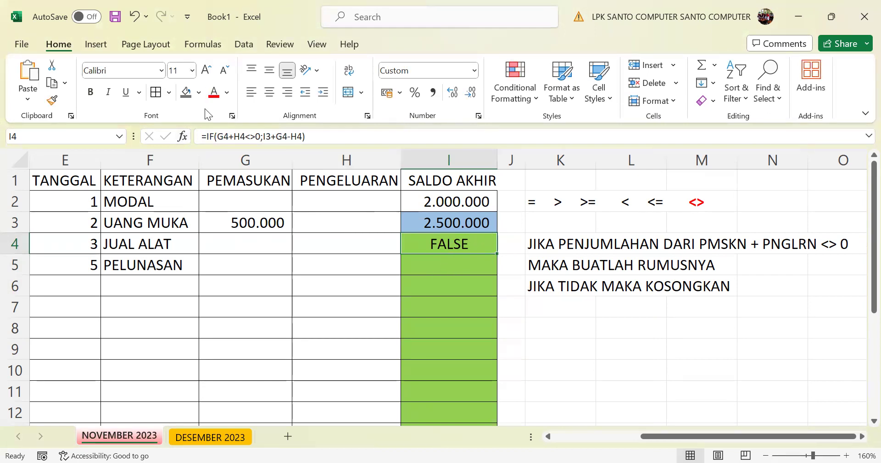
Edit the IF function in I4 so its value if false is an empty text ""
click(183, 137)
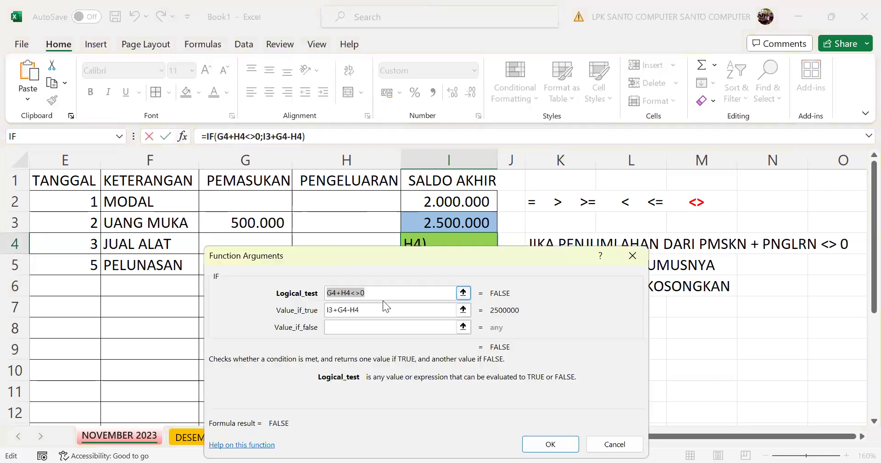
click(365, 328)
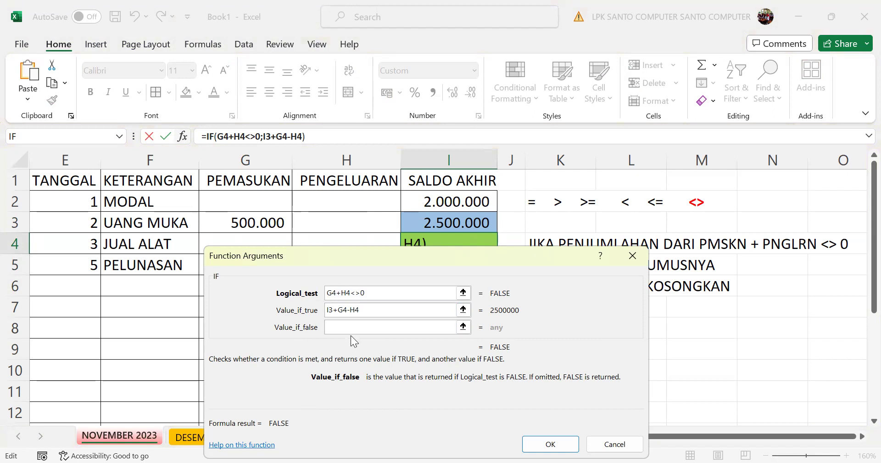
text("")
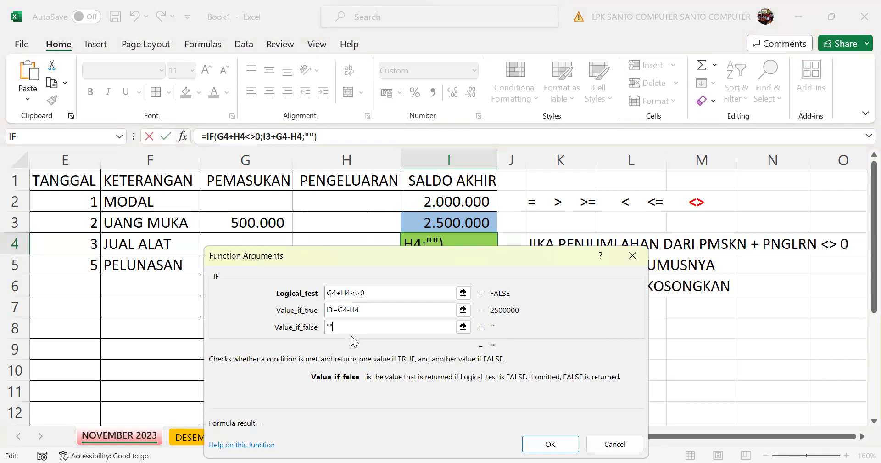
key(Tab)
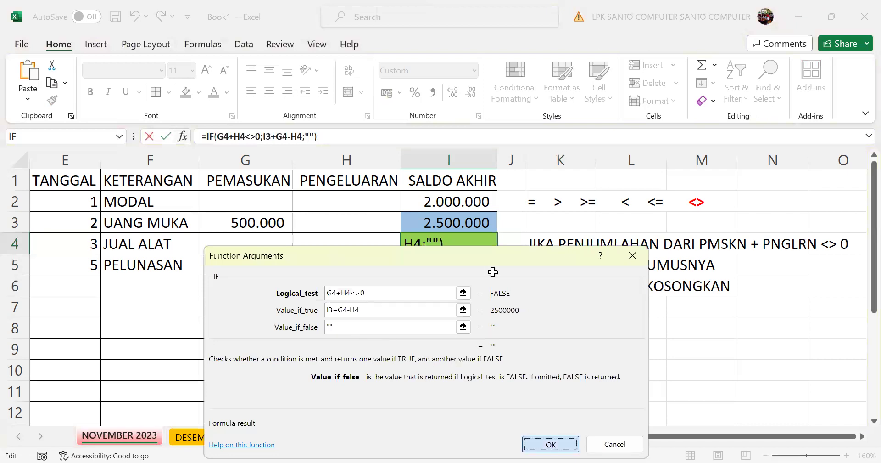
key(Return)
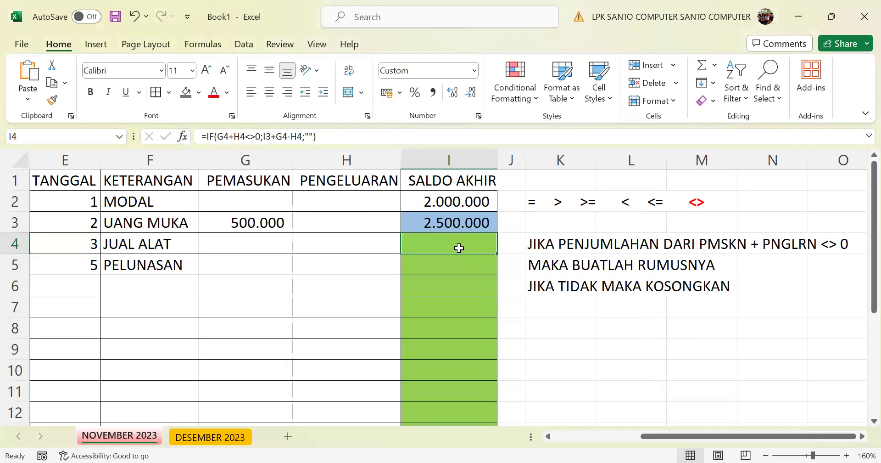
Copy the I4 formula down the green SALDO AKHIR cells to I16
double_click(496, 253)
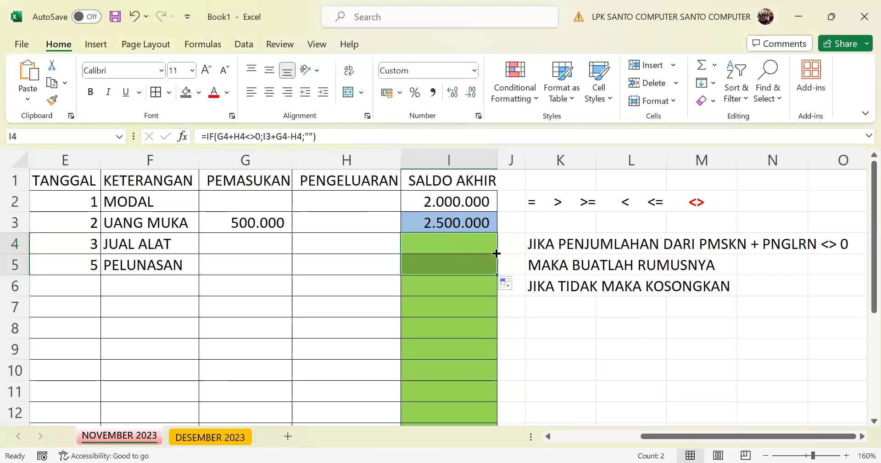
drag(498, 274, 490, 392)
scroll(483, 268, up, 2)
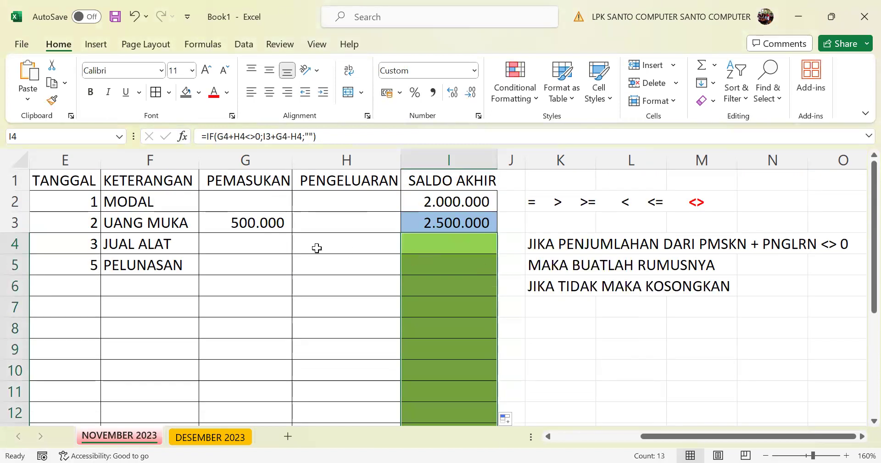
Enter PEMASUKAN amounts of 600000 for JUAL ALAT and 2500000 for PELUNASAN
click(288, 243)
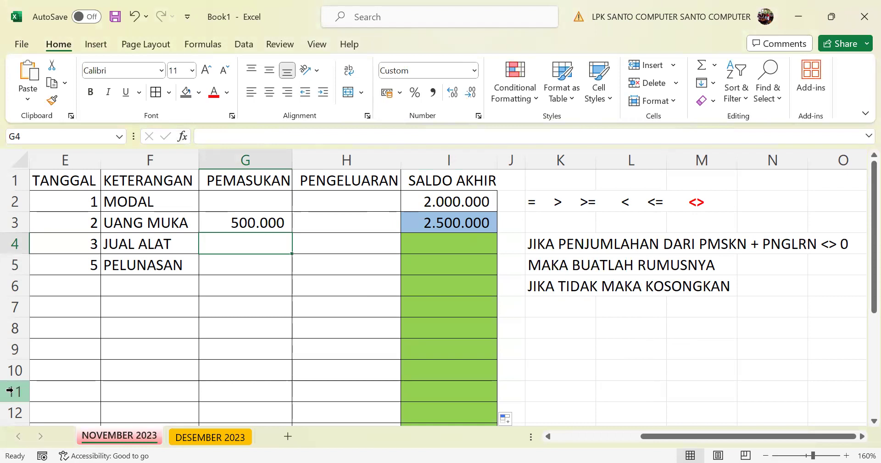
text(600000)
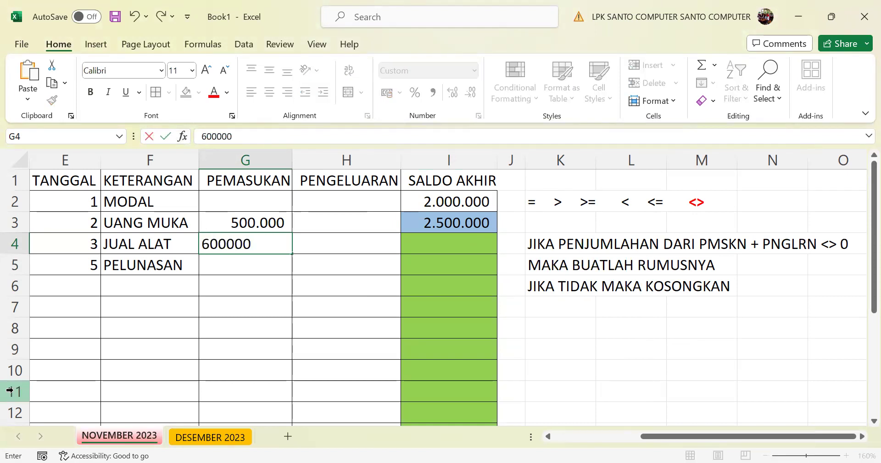
key(Return)
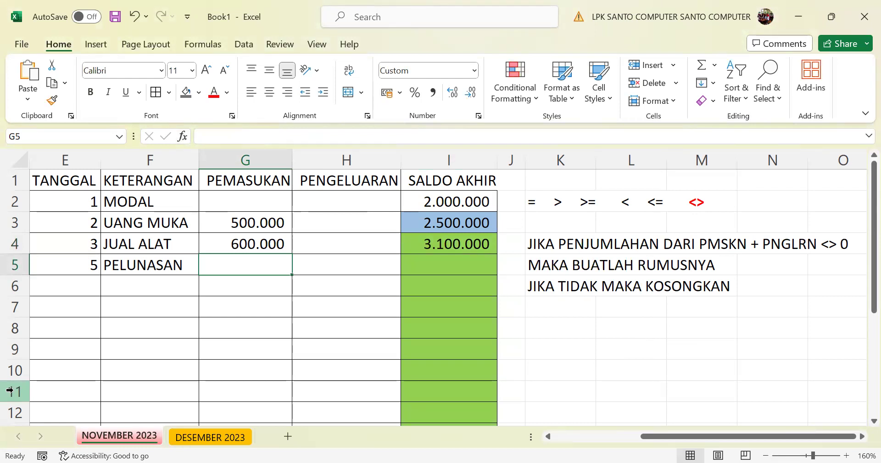
text(2.500.)
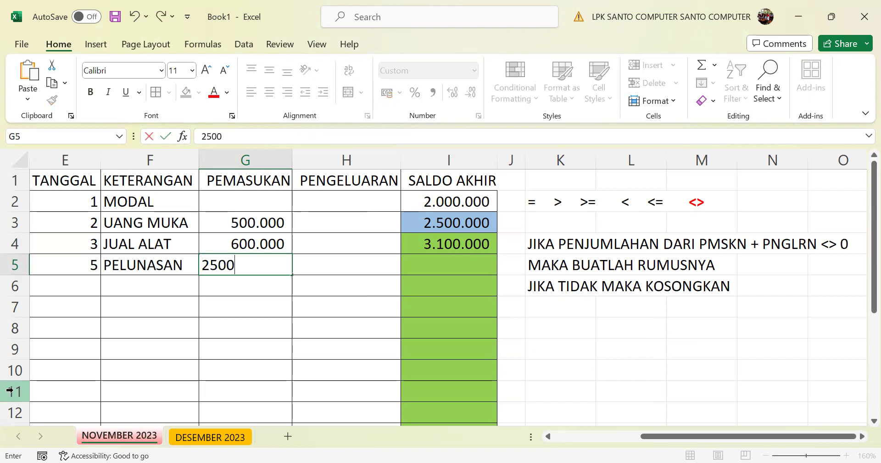
text(00)
key(Return)
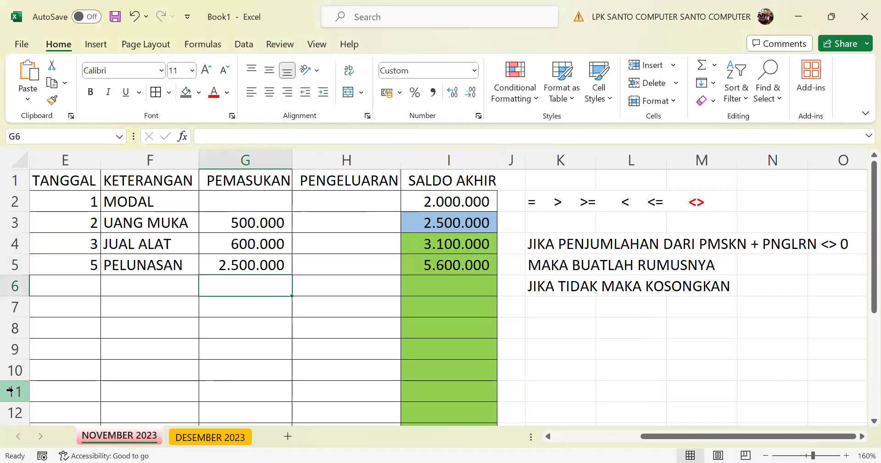
Enter 7 as the TANGGAL of the next entry in E6
key(Left)
key(Left)
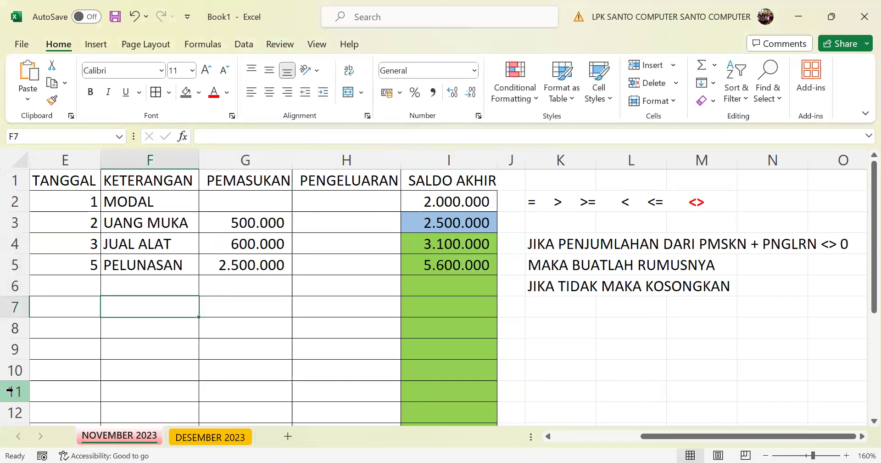
key(Right)
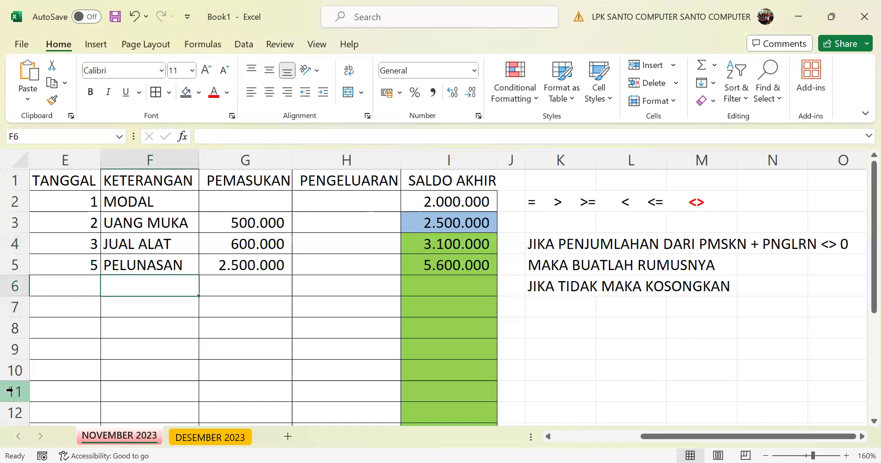
key(Left)
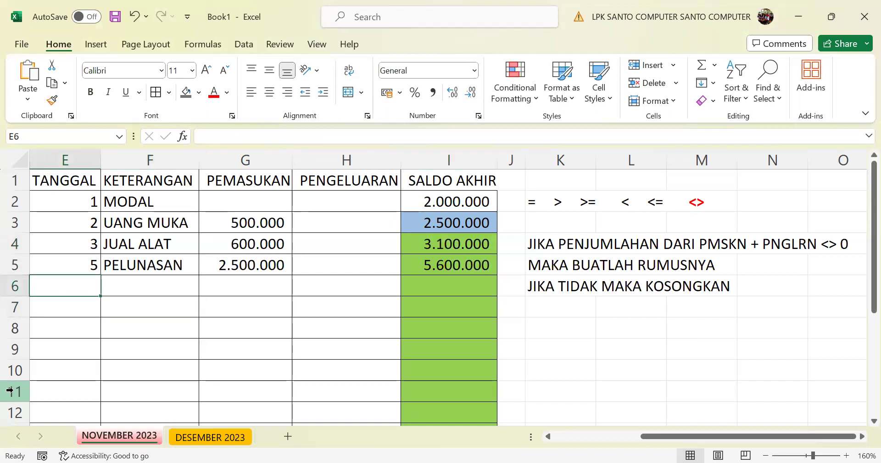
text(7)
key(Tab)
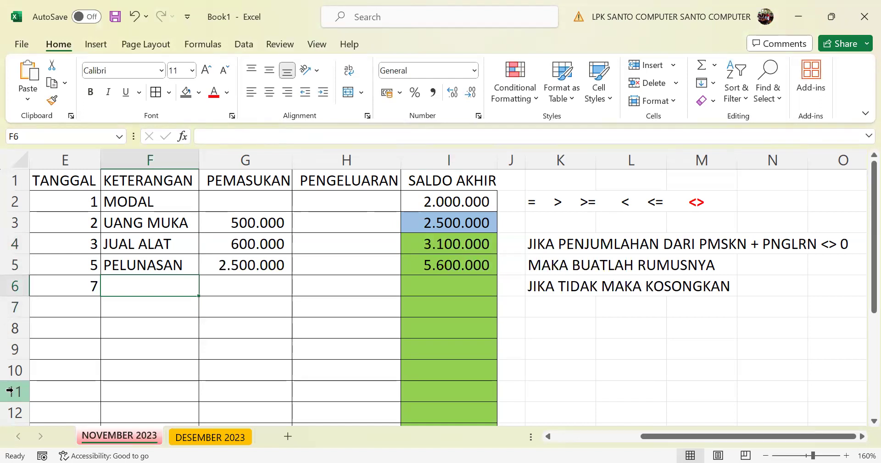
Complete row 6 with KETERANGAN BELI BAHAN and a PENGELUARAN amount of 3000000
text(BELI B)
key(BackSpace)
key(BackSpace)
text(A)
key(BackSpace)
text(BAHAN)
key(Tab)
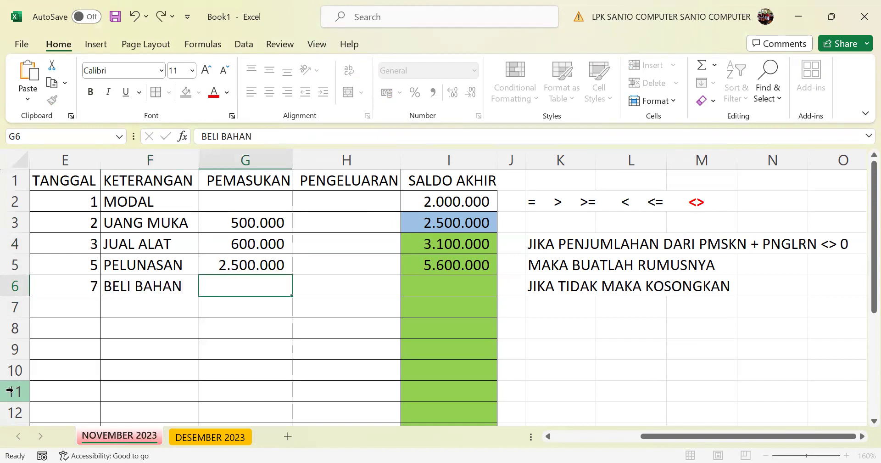
key(Tab)
text(3000000)
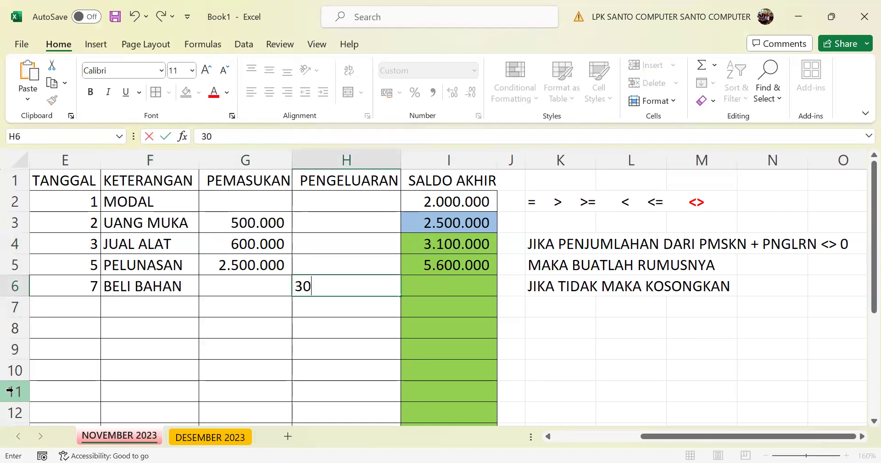
key(Return)
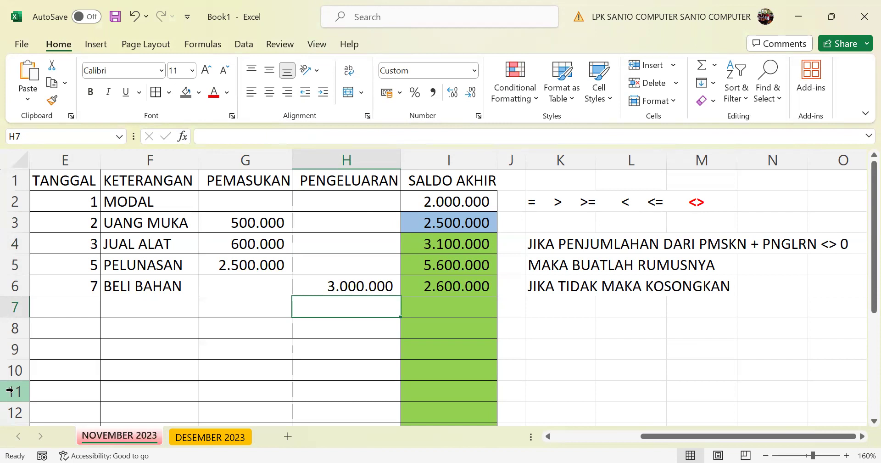
Enter 8 as the TANGGAL of the next entry in E7
key(Left)
key(Left)
key(Left)
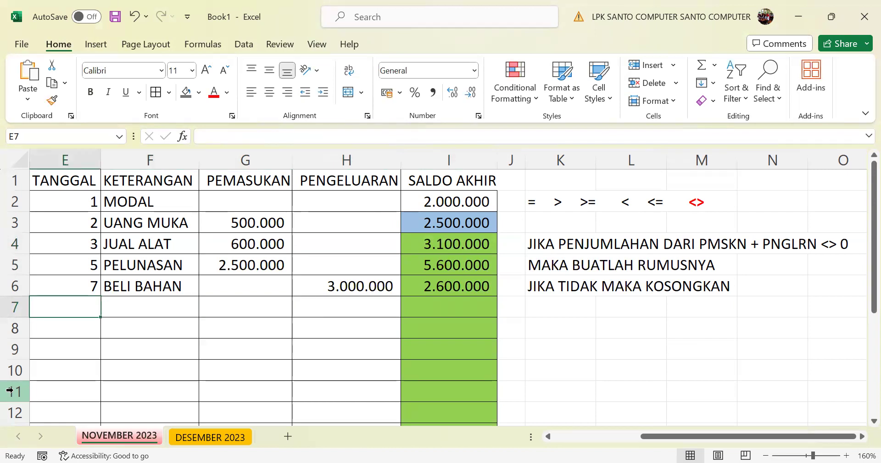
text(8)
key(Tab)
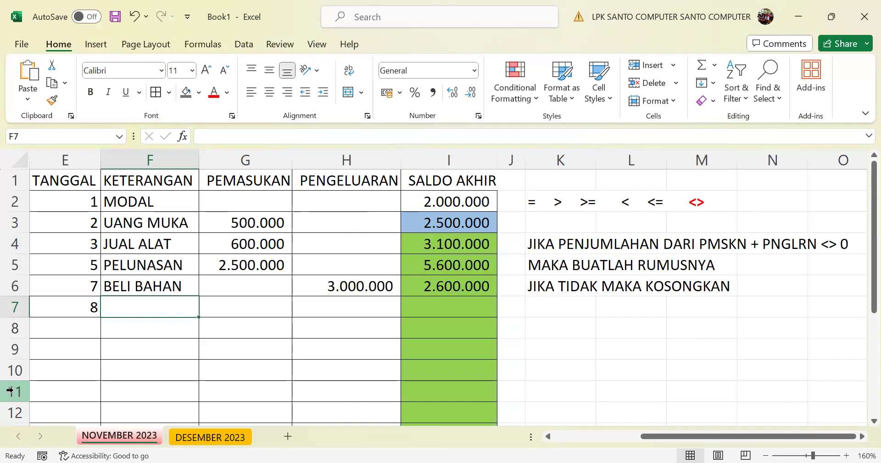
Enter the donor's first name followed by SEDEKAH as the KETERANGAN in F7
text(AS)
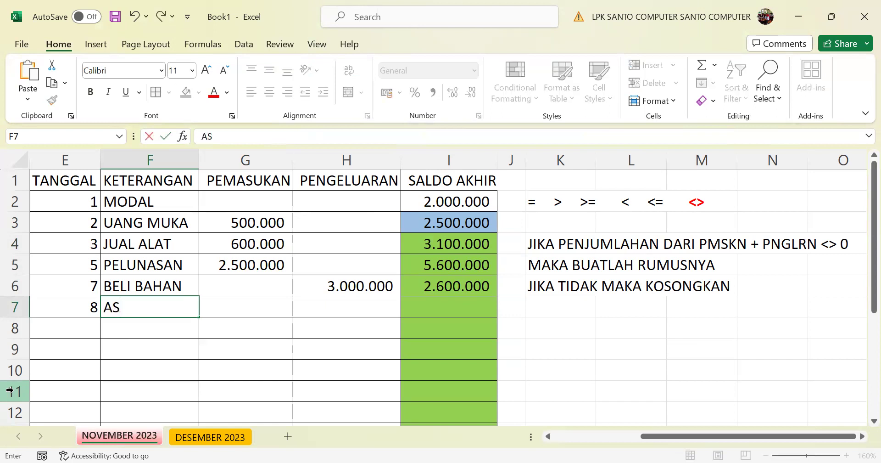
text(WIN N)
key(BackSpace)
text(BELI)
key(BackSpace)
key(BackSpace)
key(BackSpace)
key(BackSpace)
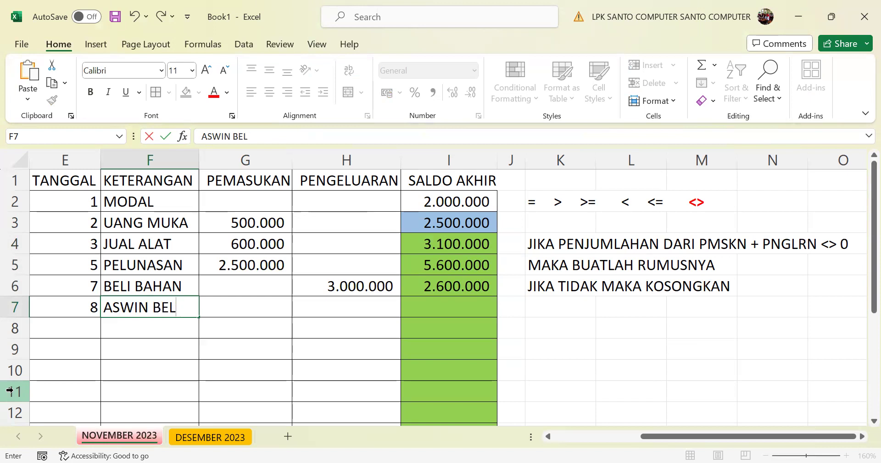
text(NYUMBA)
key(BackSpace)
key(BackSpace)
key(BackSpace)
key(BackSpace)
key(BackSpace)
key(BackSpace)
text(SE)
text(AH)
key(Return)
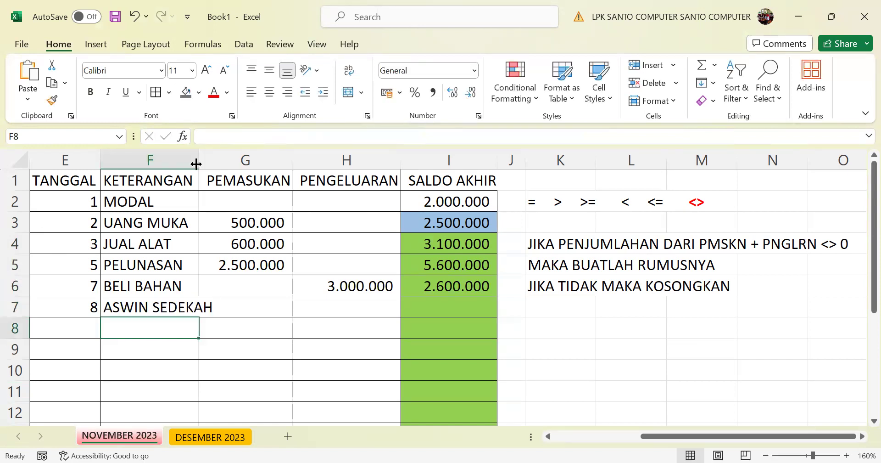
Widen the KETERANGAN column to fit the row 7 text and enter a PEMASUKAN amount of 1000000 in G7
drag(198, 165, 219, 166)
click(279, 307)
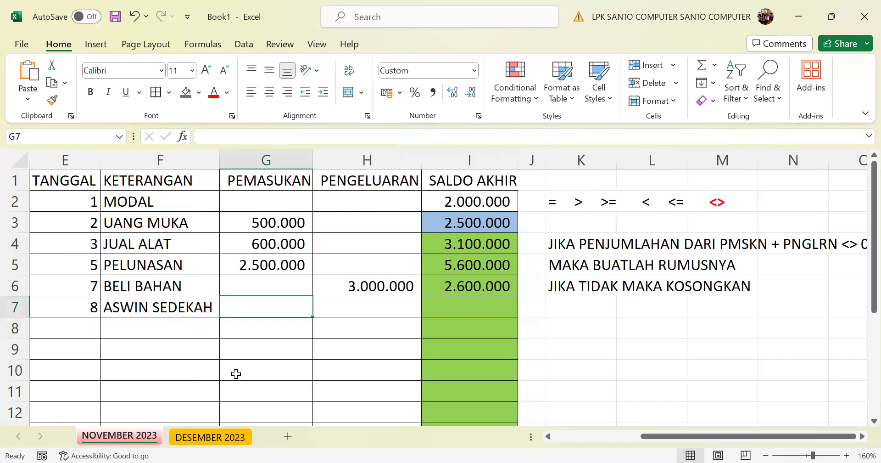
text(100)
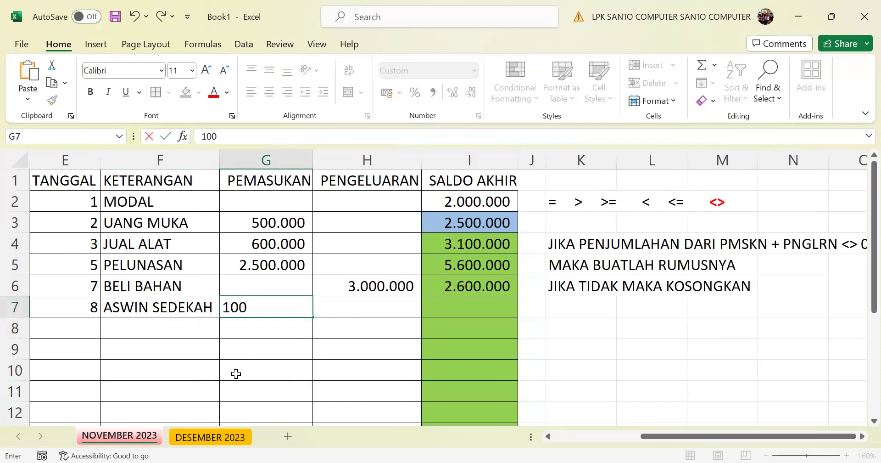
text(0000)
key(Return)
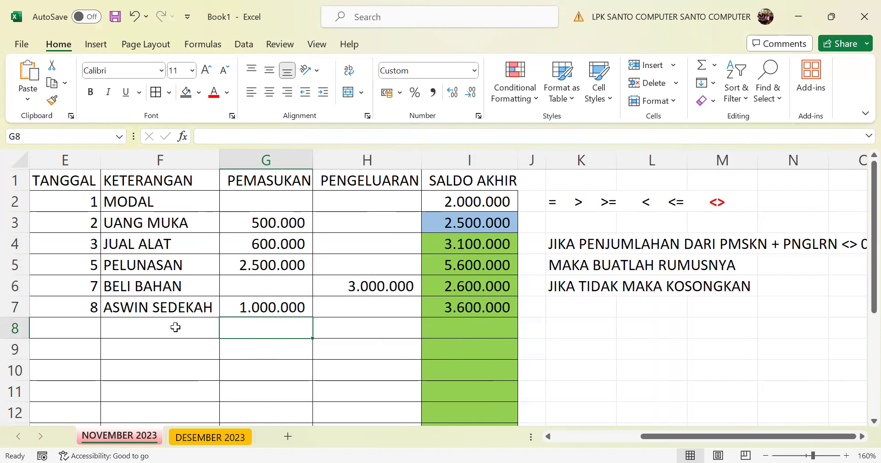
click(150, 329)
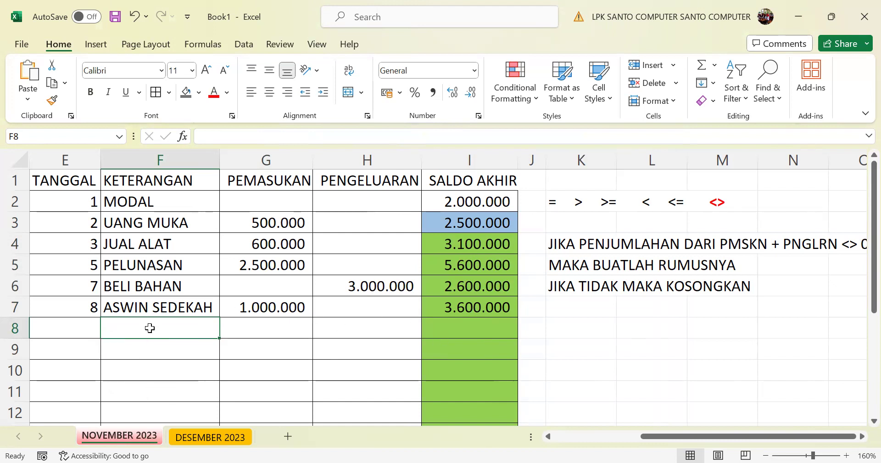
text(BIMA)
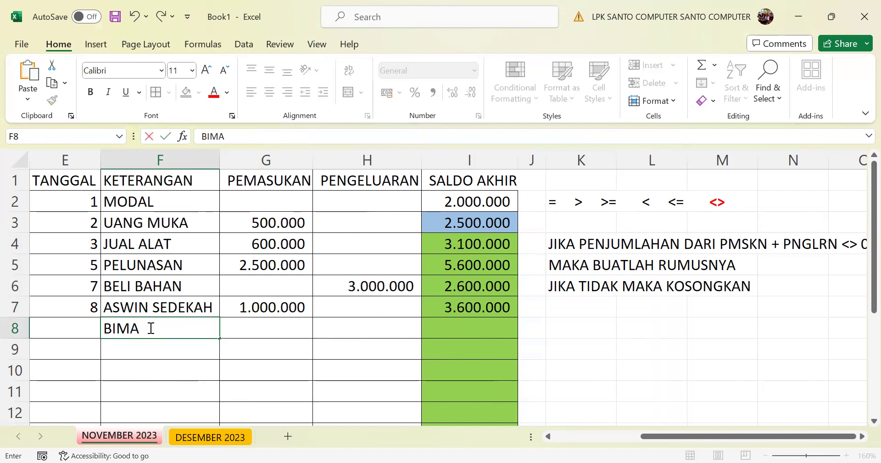
click(483, 327)
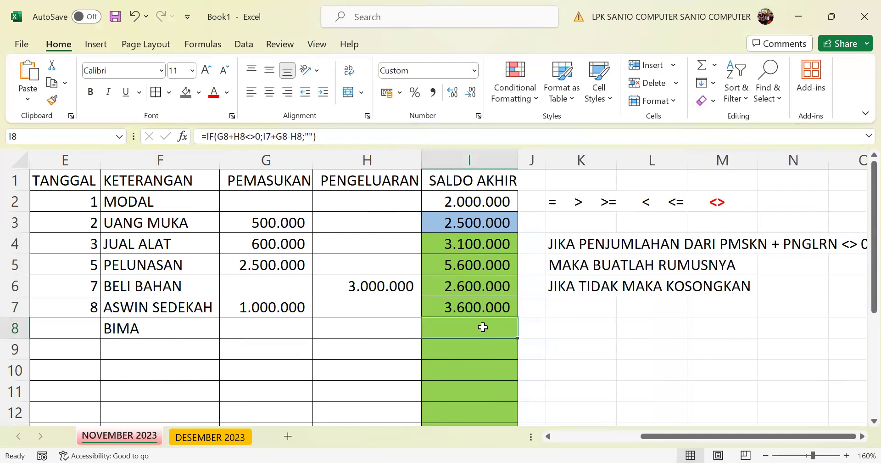
click(146, 328)
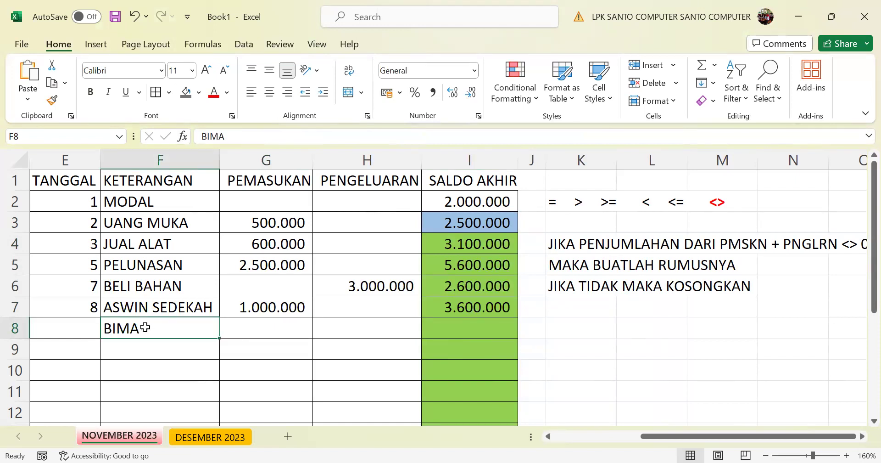
key(Delete)
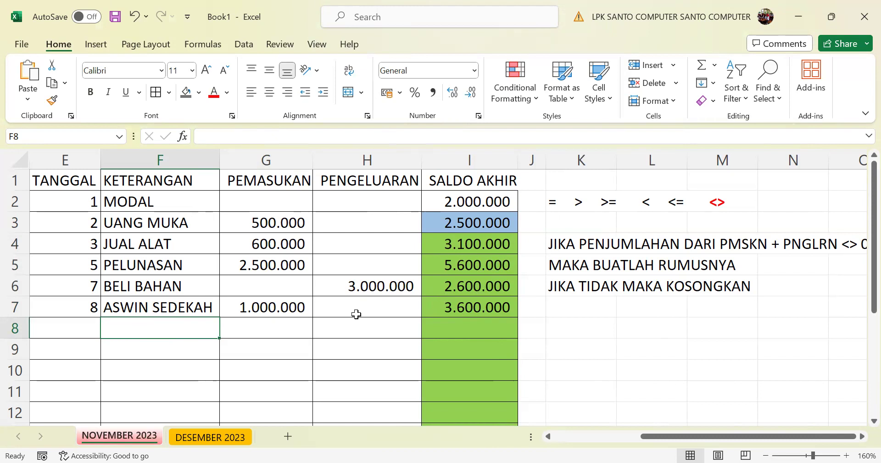
Enter 9 as the TANGGAL in E8 and inspect the SALDO AKHIR formulas in I7 and I4
click(81, 328)
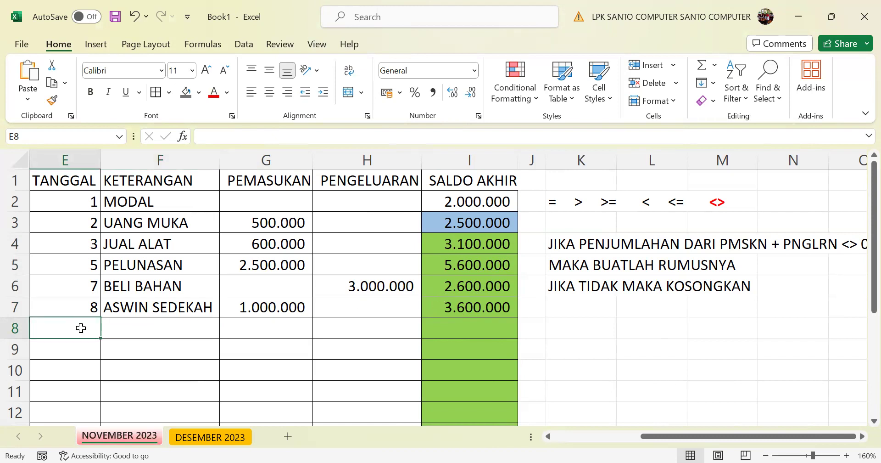
text(9)
key(Tab)
key(Tab)
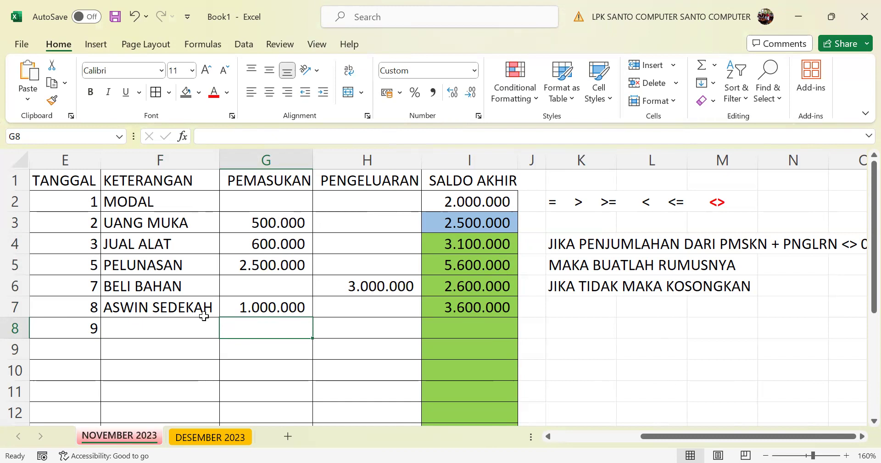
click(465, 304)
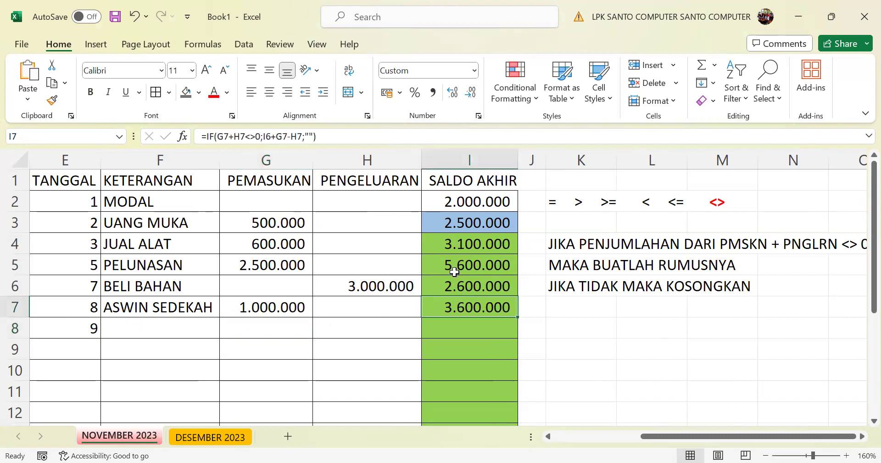
click(441, 244)
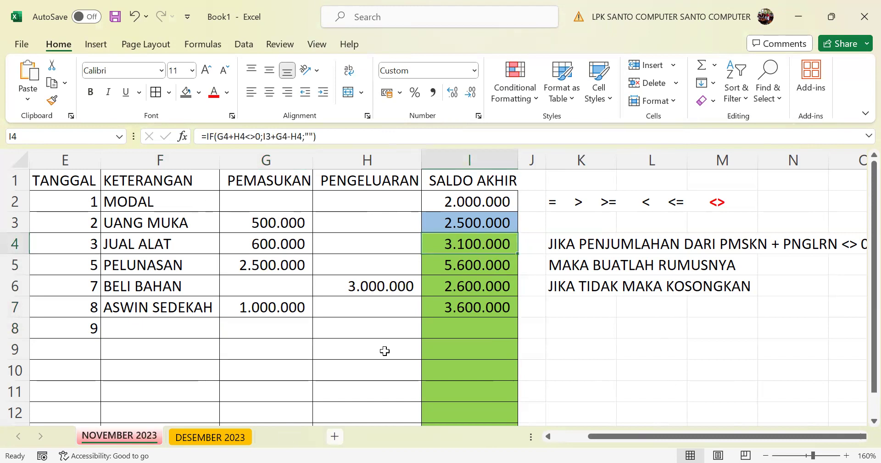
Add a new sheet and paste a copy of all cells from the NOVEMBER 2023 sheet into it
click(287, 436)
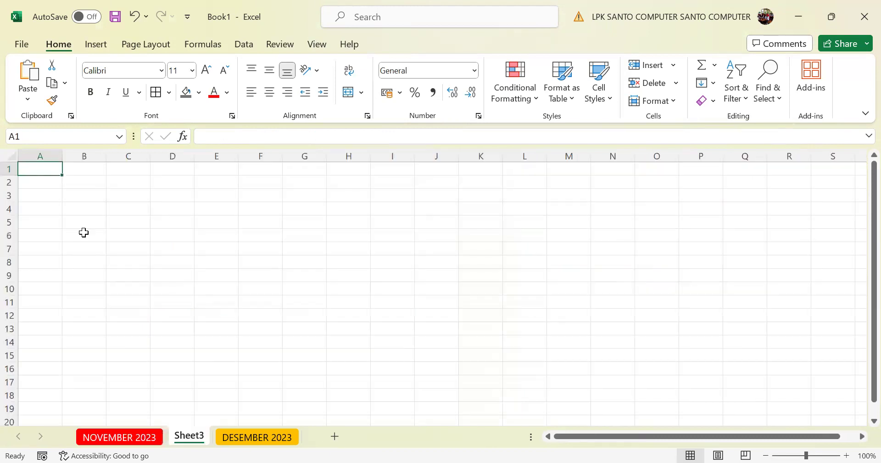
click(142, 441)
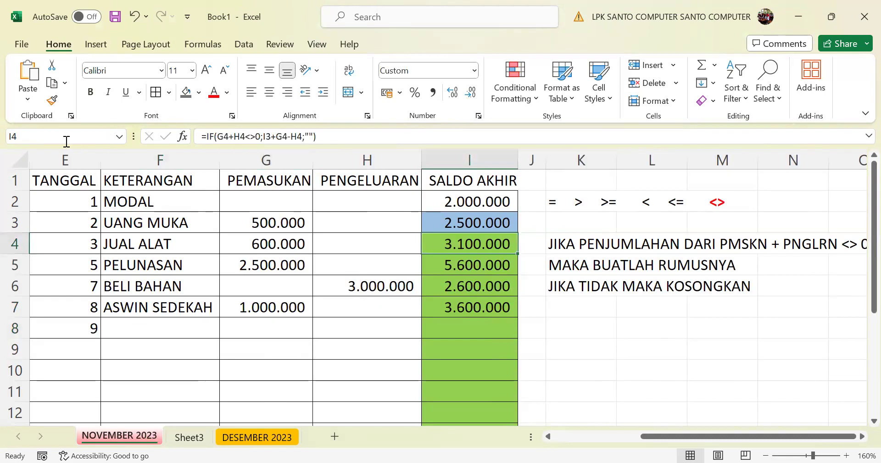
click(19, 161)
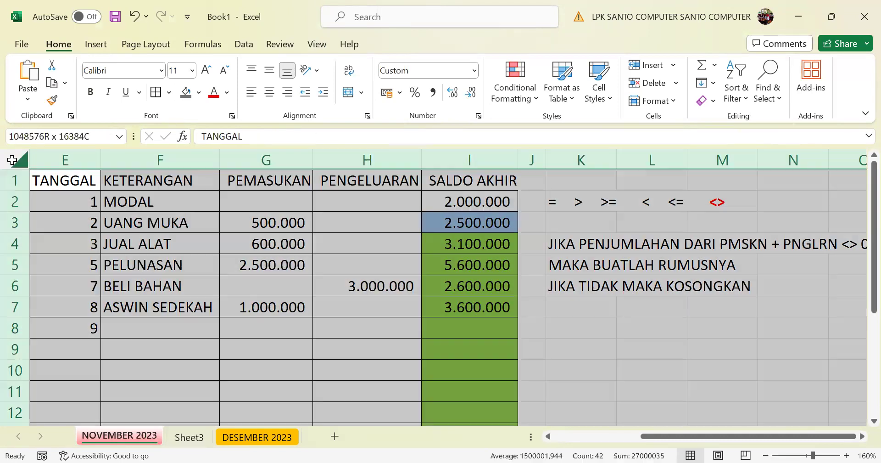
click(52, 83)
click(188, 436)
click(14, 156)
click(27, 77)
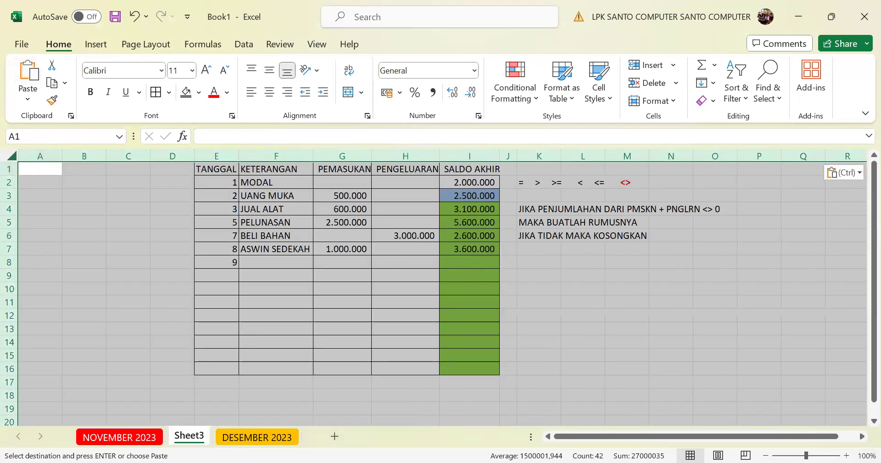
Turn the I4 formula on the new sheet into plain text by adding a leading apostrophe
double_click(847, 454)
click(847, 455)
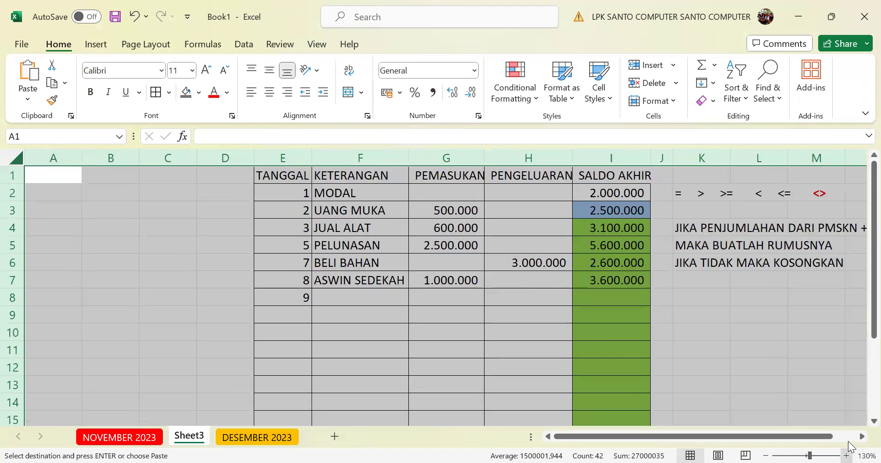
click(862, 436)
click(862, 437)
click(862, 436)
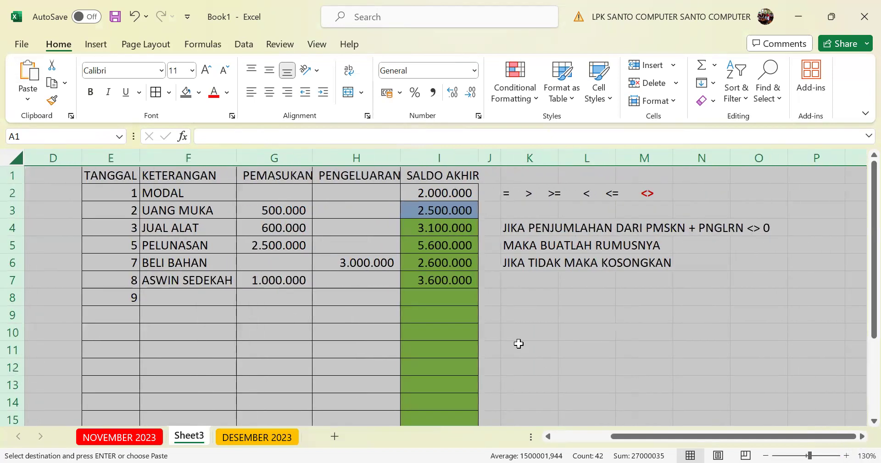
click(426, 230)
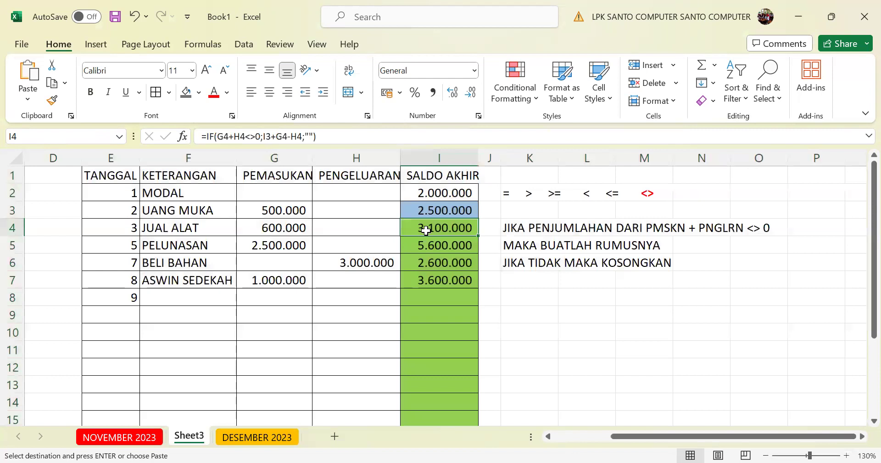
click(202, 136)
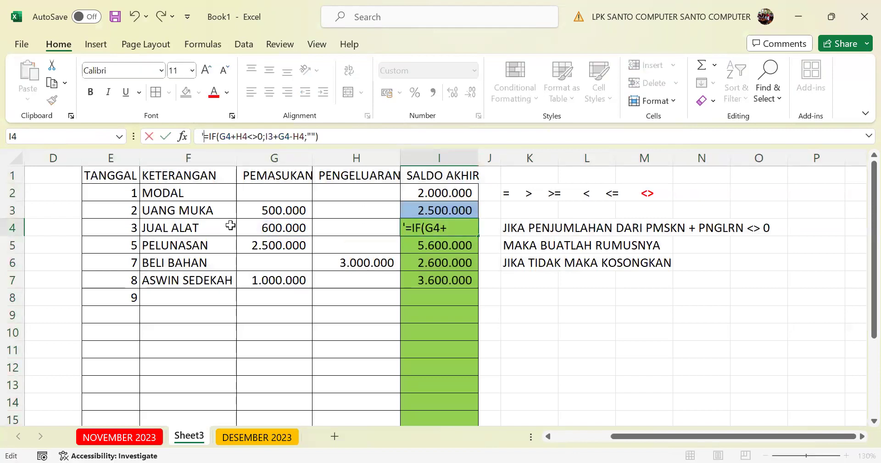
key(Return)
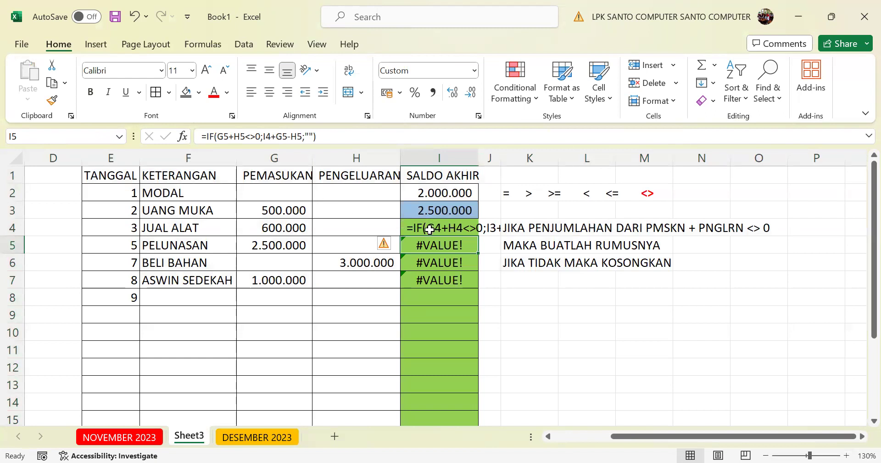
Move the formula text from I4 to K9, below the written IF rules
drag(443, 258, 452, 296)
click(444, 226)
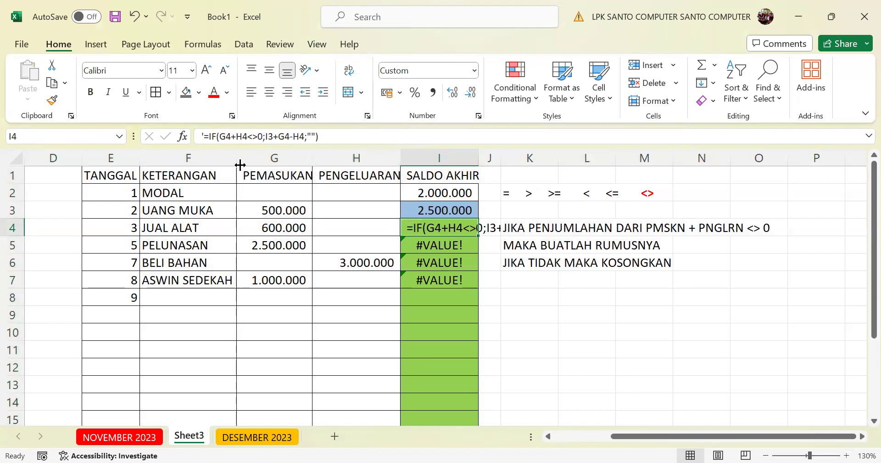
click(52, 69)
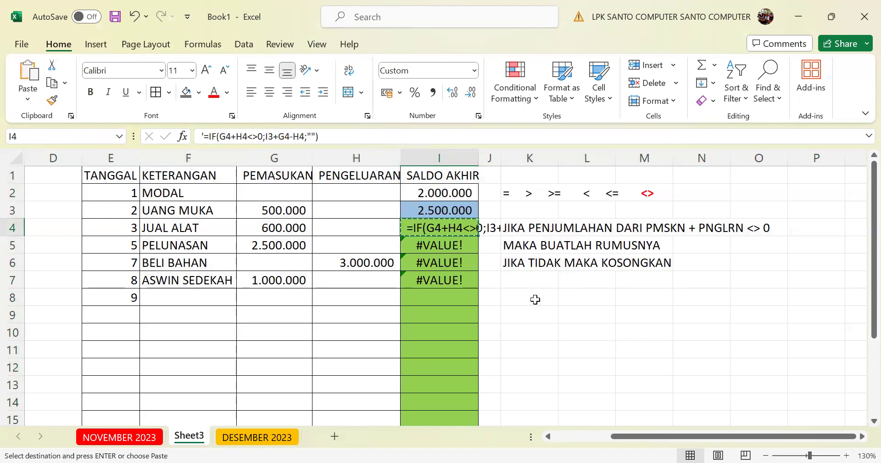
click(546, 310)
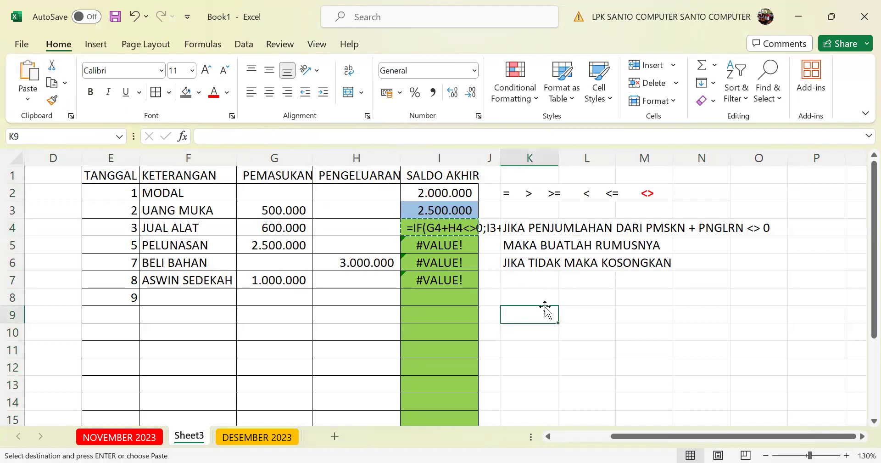
click(28, 74)
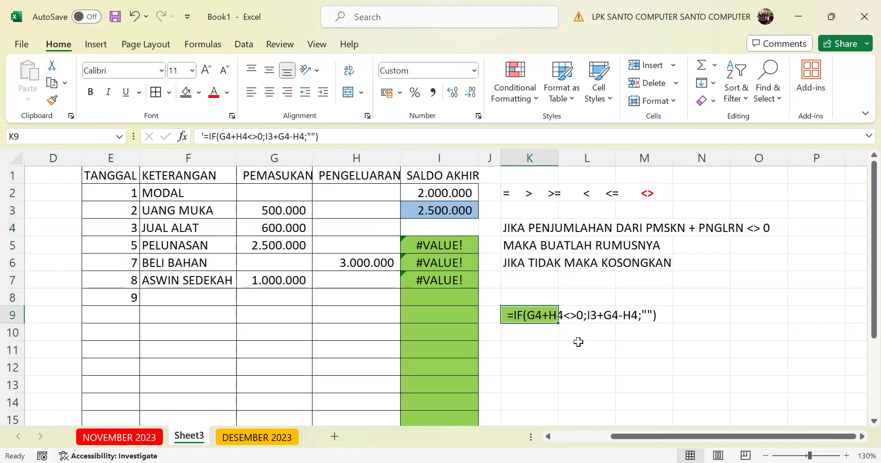
Build an IF function in I4 that tests whether F4 equals a person's name and returns "KACAU" if true
click(433, 225)
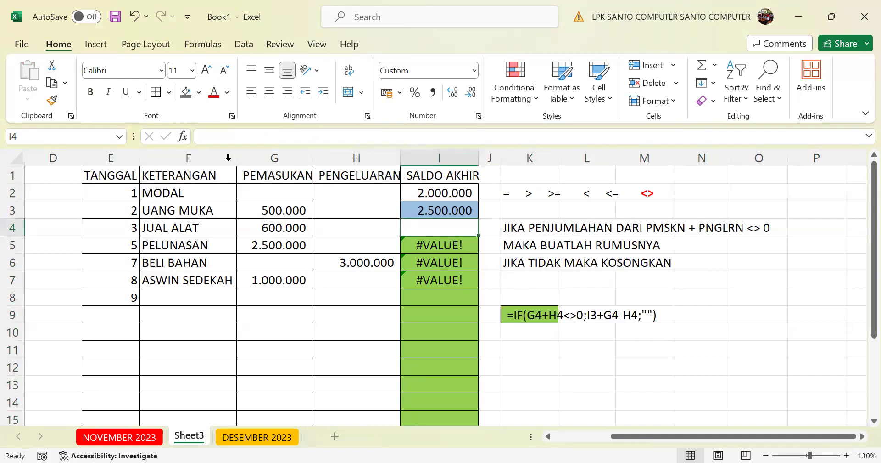
click(183, 136)
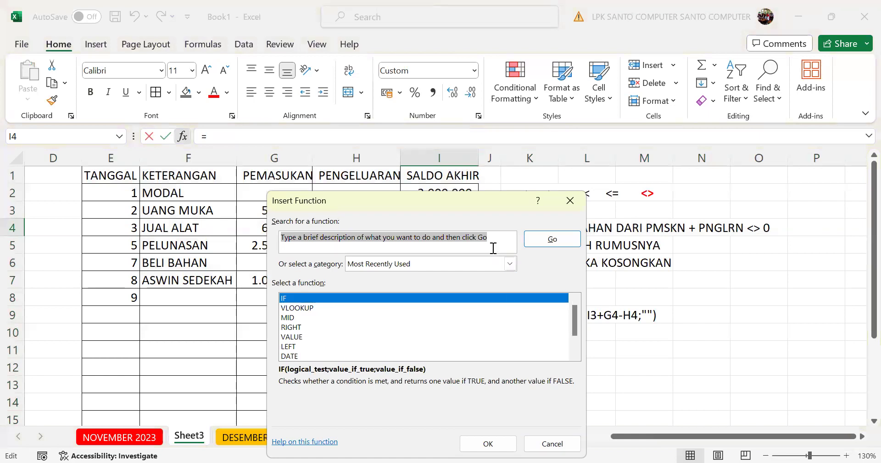
click(516, 363)
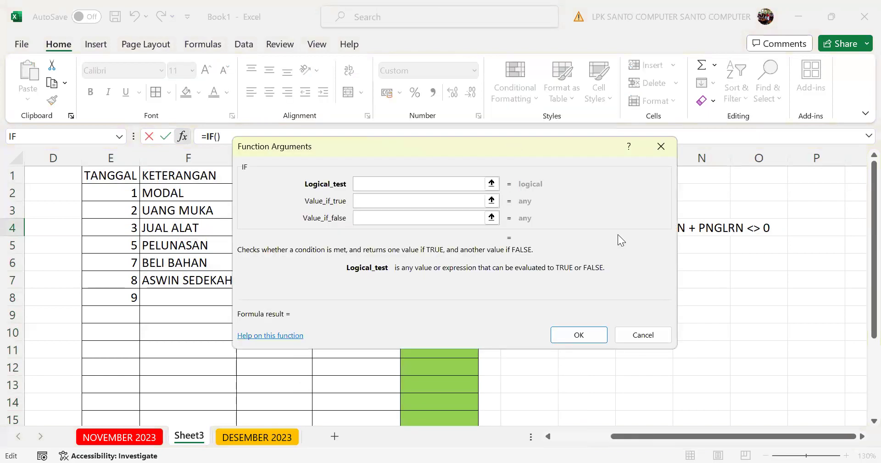
click(206, 228)
click(509, 316)
text(=")
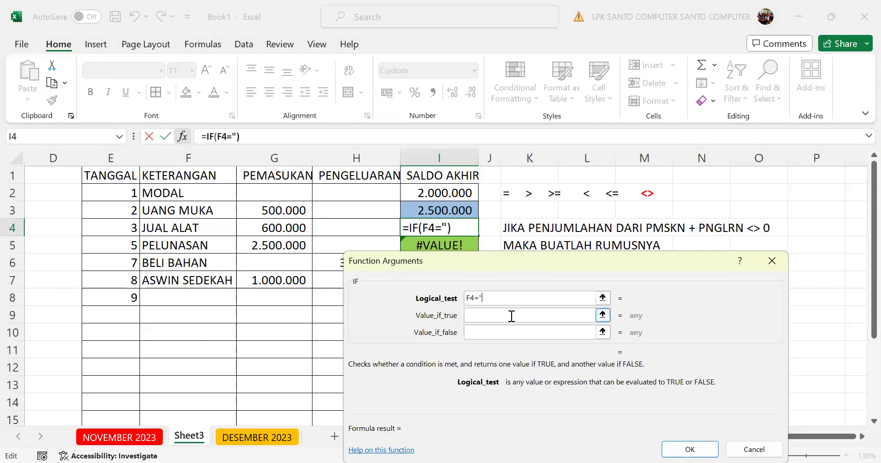
text(BIMA)
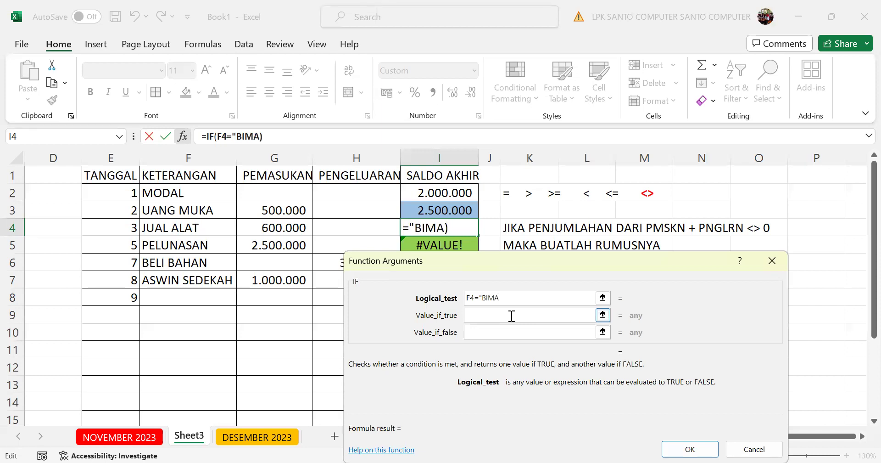
text(")
click(512, 316)
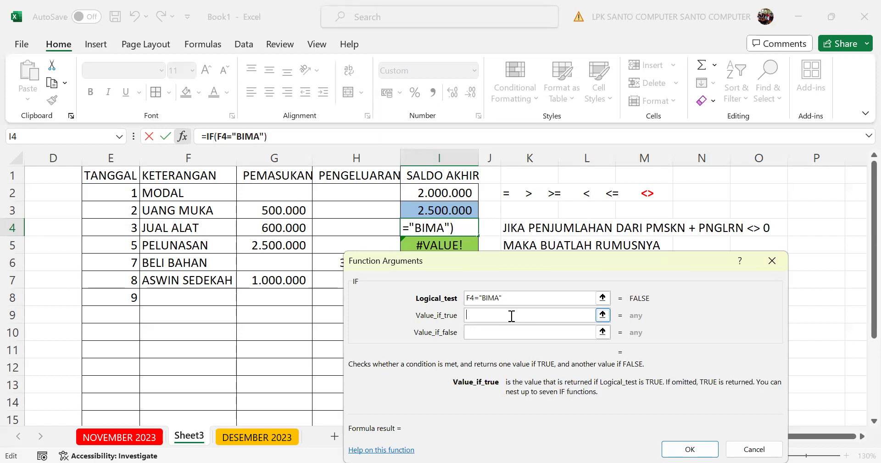
text("KACAU)
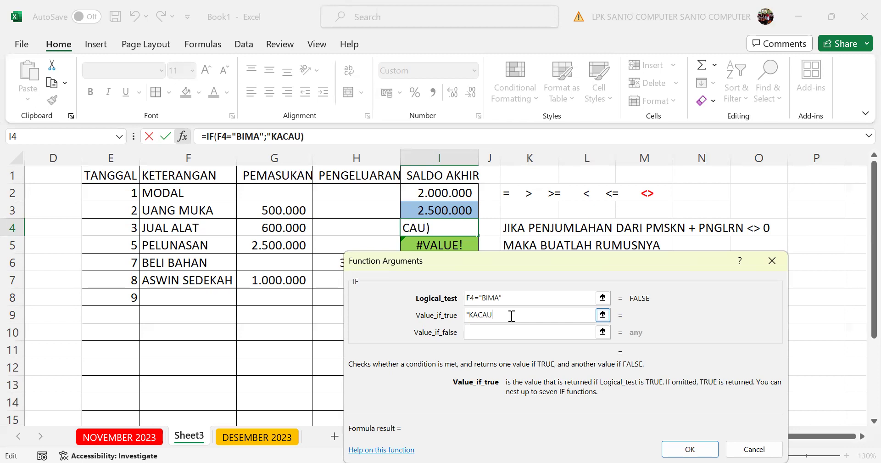
text(")
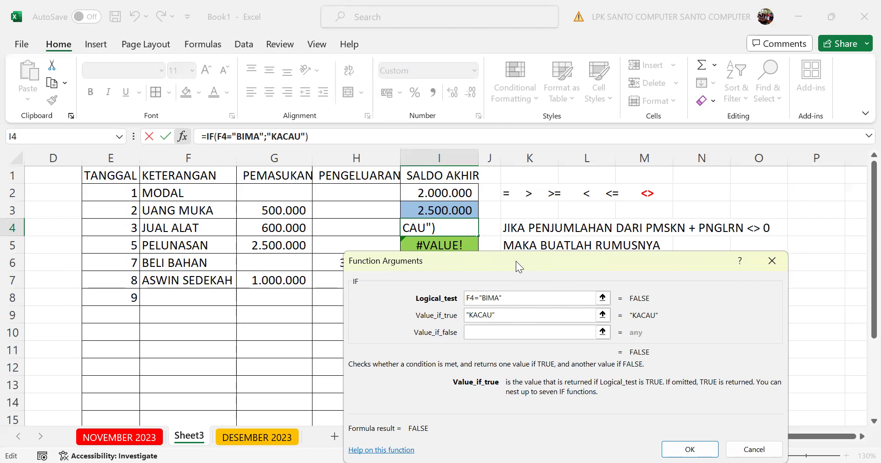
Nest IF(G4+H4<>0;I3+G4-H4;"") as the value if false and apply the formula to I4
drag(516, 261, 298, 39)
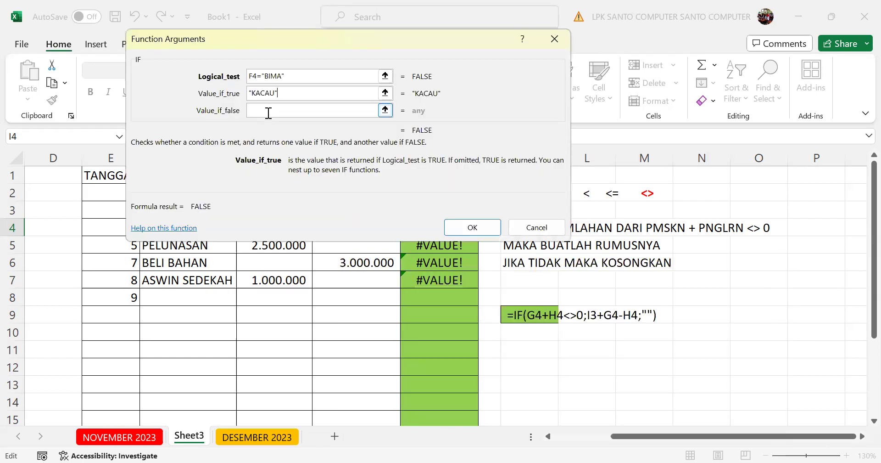
click(268, 111)
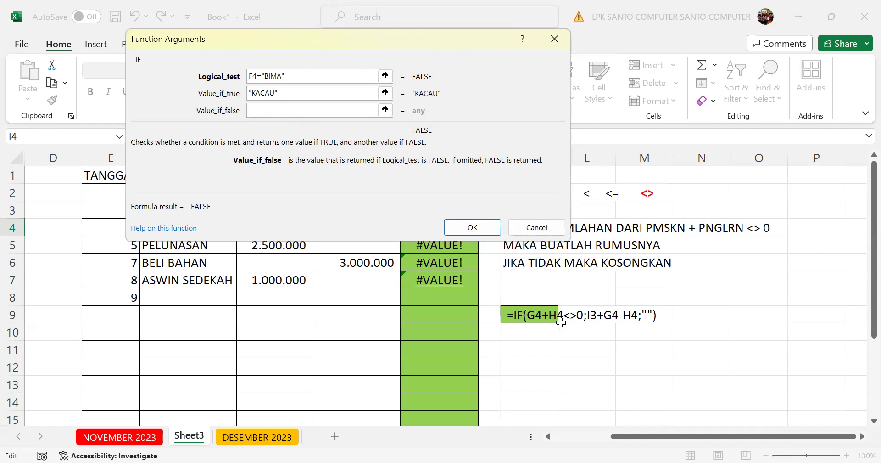
click(530, 346)
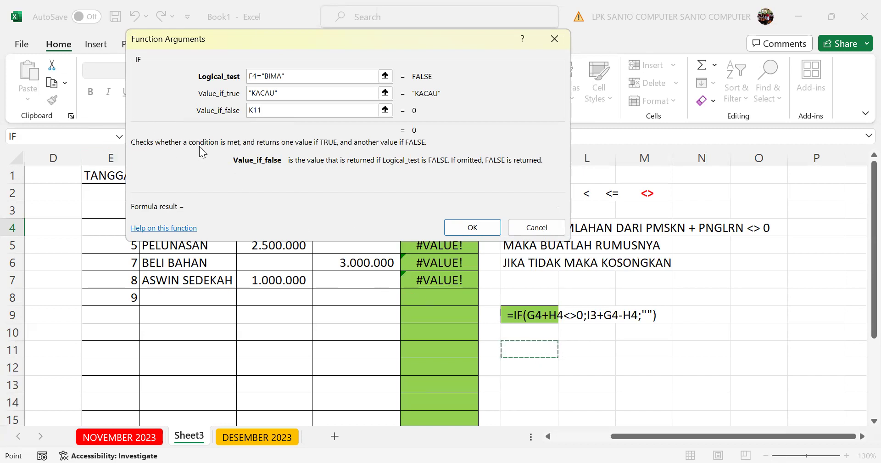
drag(276, 112, 205, 112)
key(BackSpace)
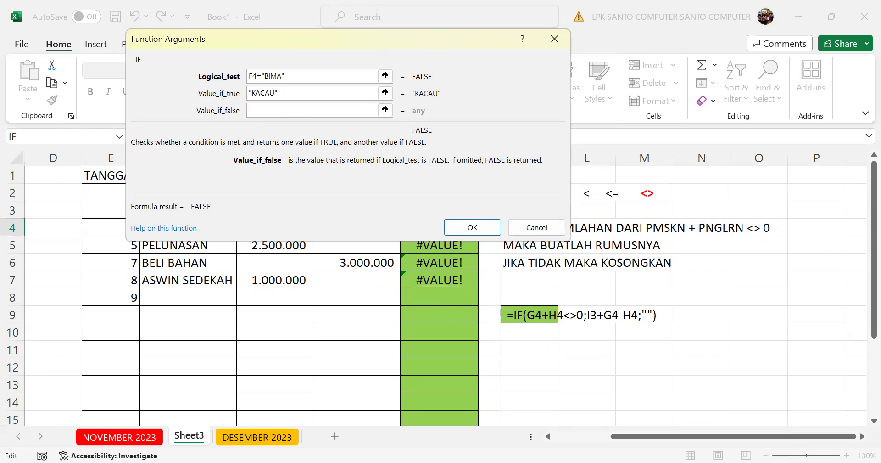
text(IF)
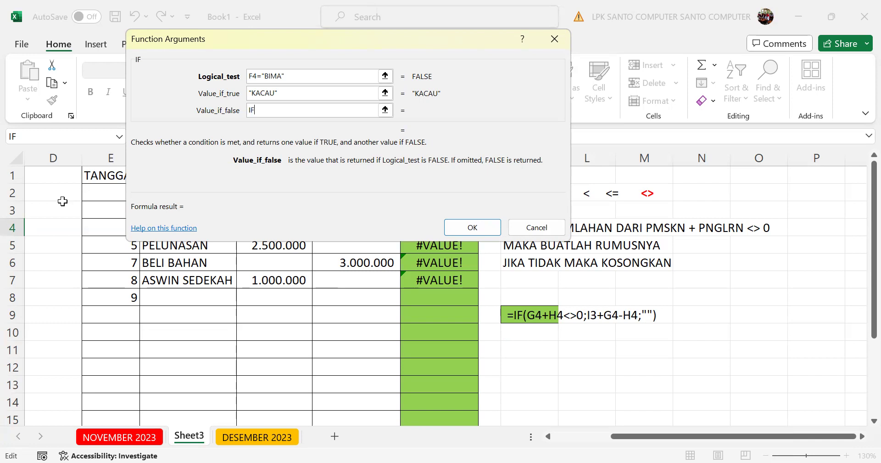
text((G4+H7)
key(BackSpace)
text(4<>0;I3+G4-H4)
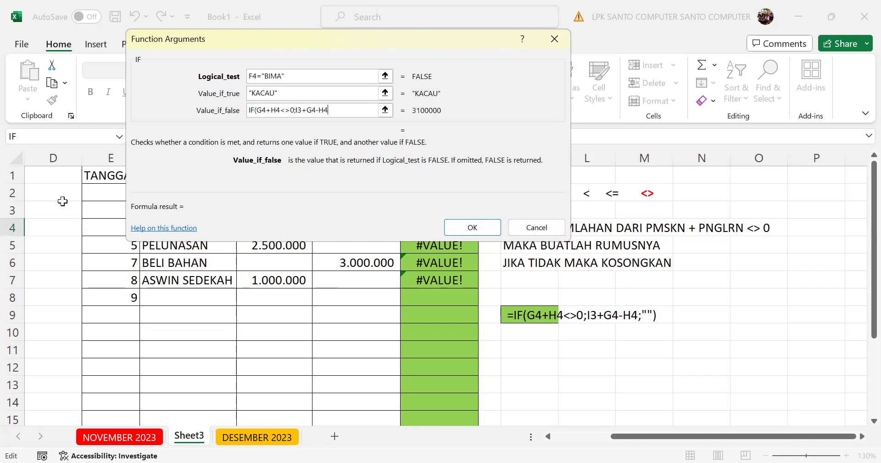
text(;"")
text())
click(476, 226)
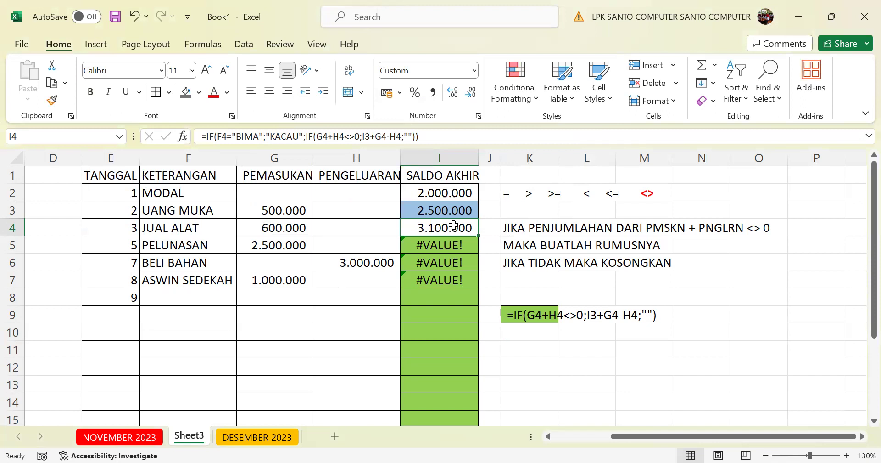
Fill the I4 formula down the SALDO AKHIR column and test it by entering the formula's tested name in F7
double_click(478, 236)
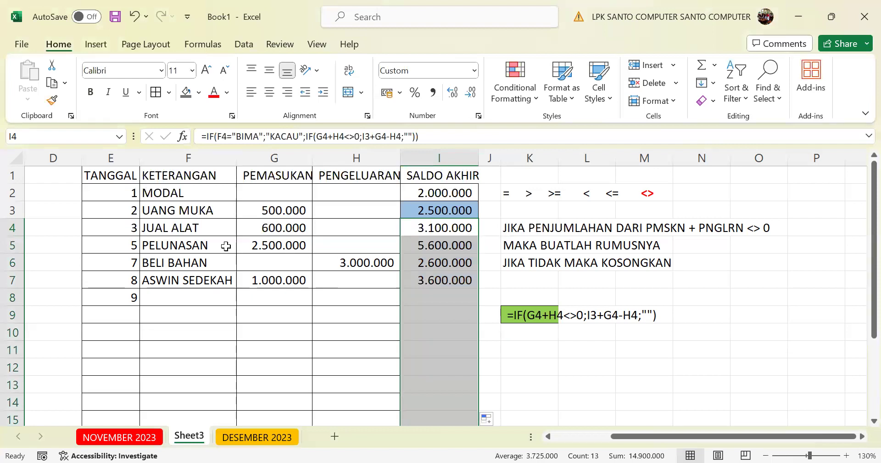
click(201, 229)
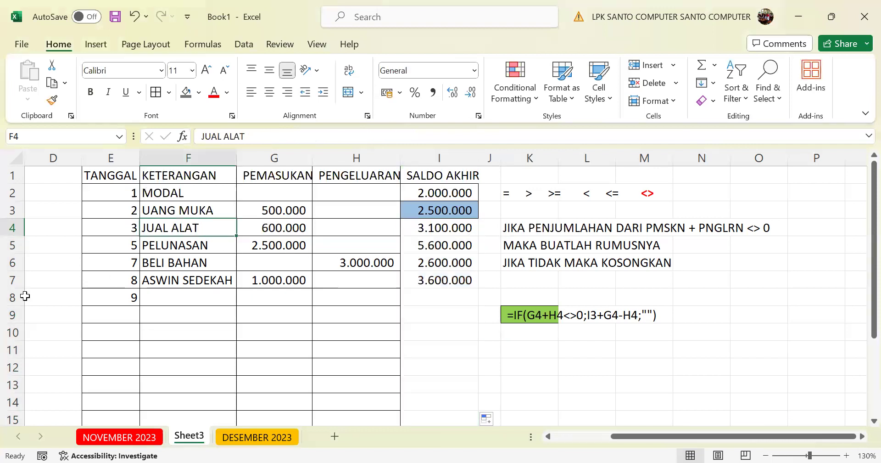
click(157, 280)
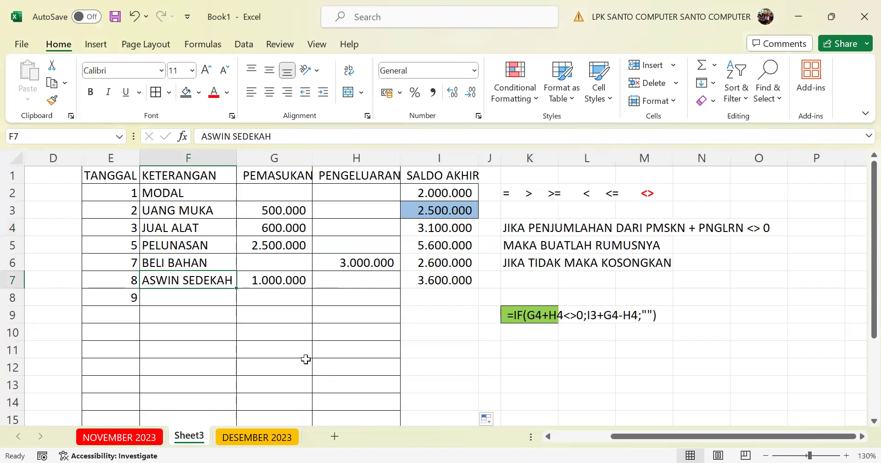
text(BIMA)
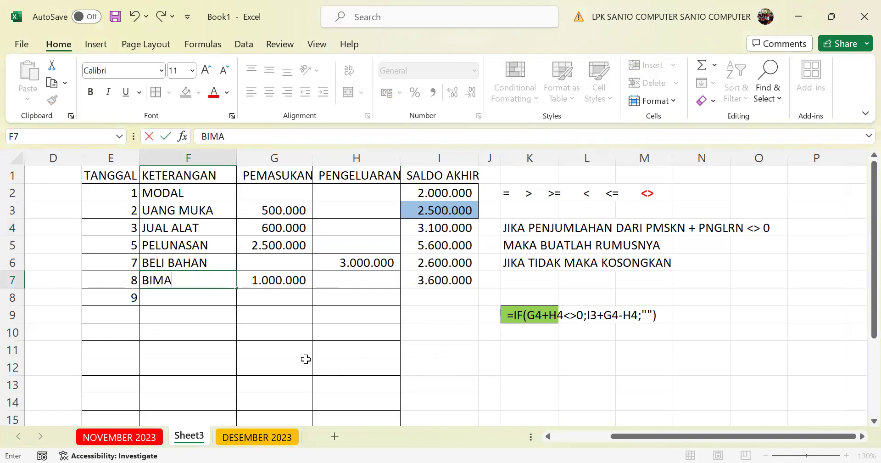
key(Return)
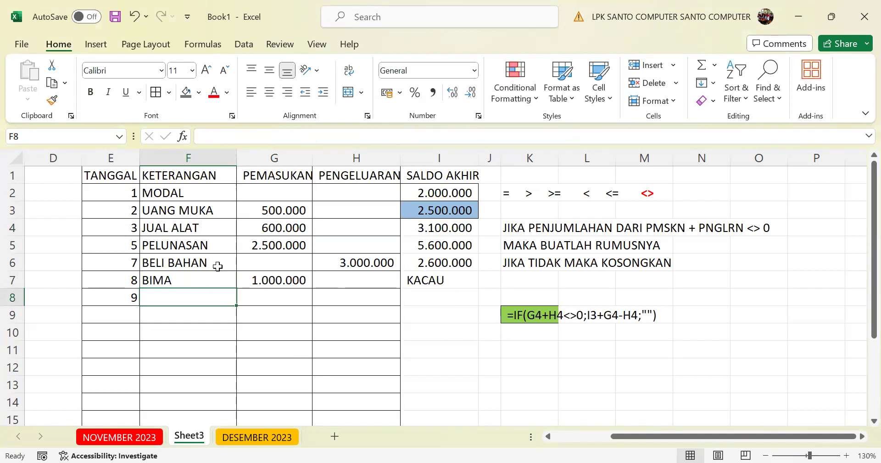
Change the value if true in the I4 IF formula to "UANGNYA TRANSFER KE REKENING SAYA"
click(461, 225)
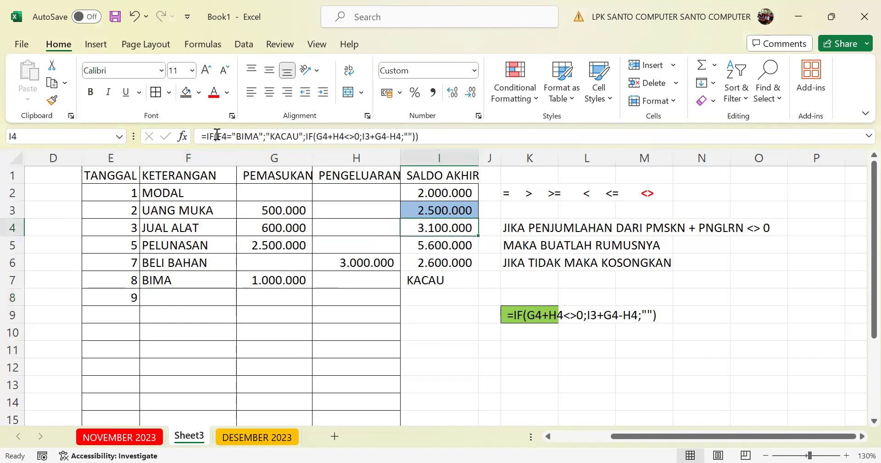
click(182, 137)
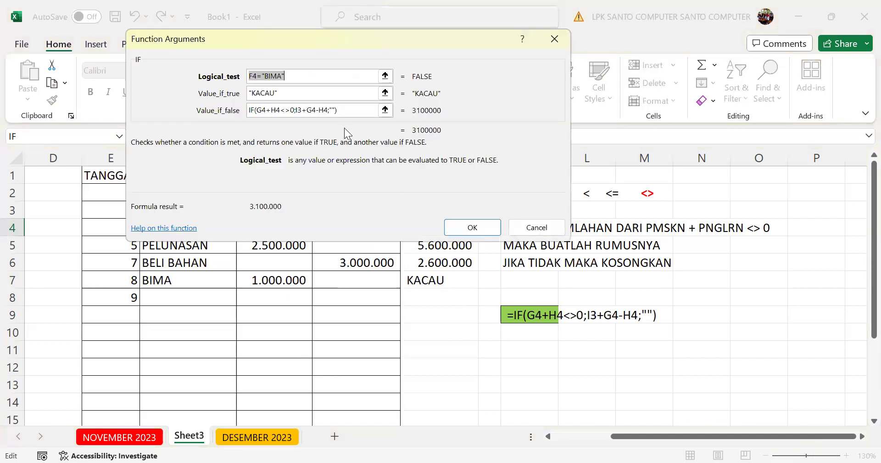
key(Tab)
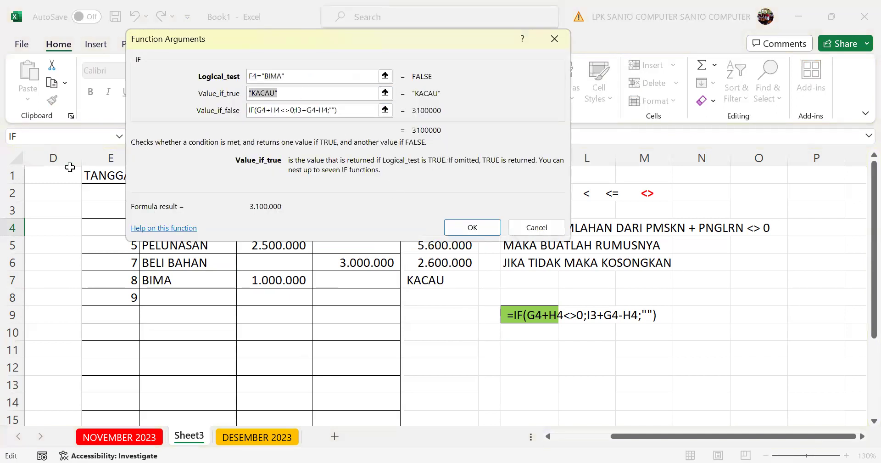
text("UANG)
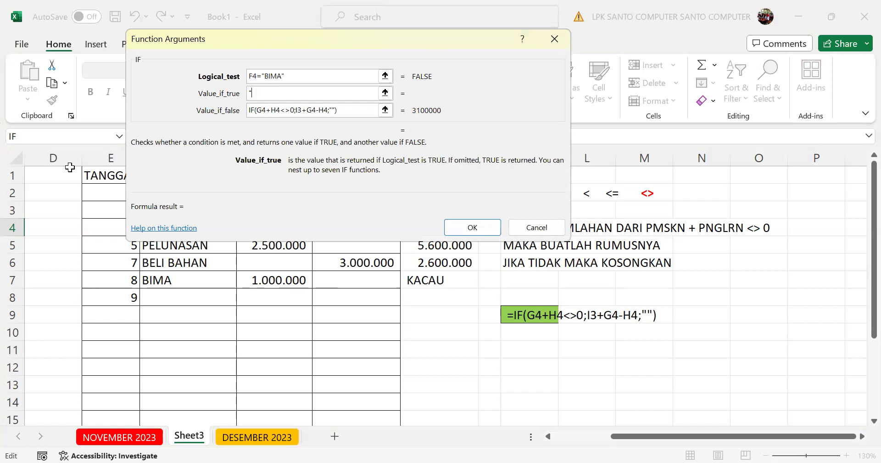
text(NYA TRANSFER KE )
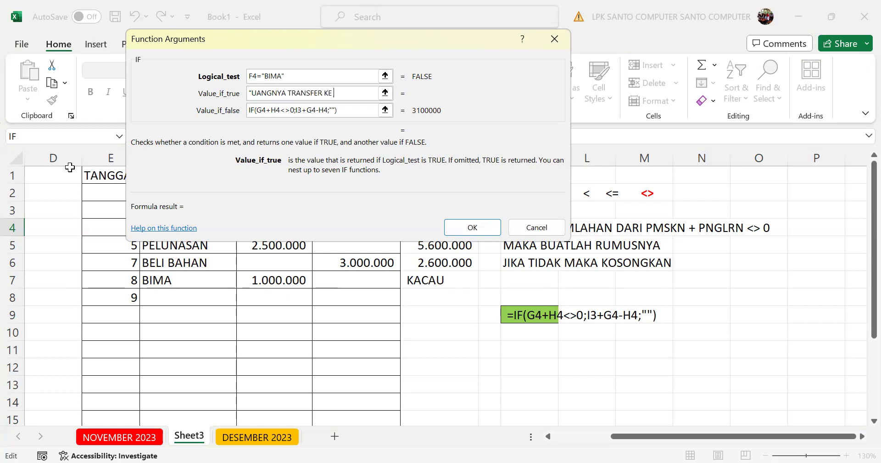
text(REKENING SAYA")
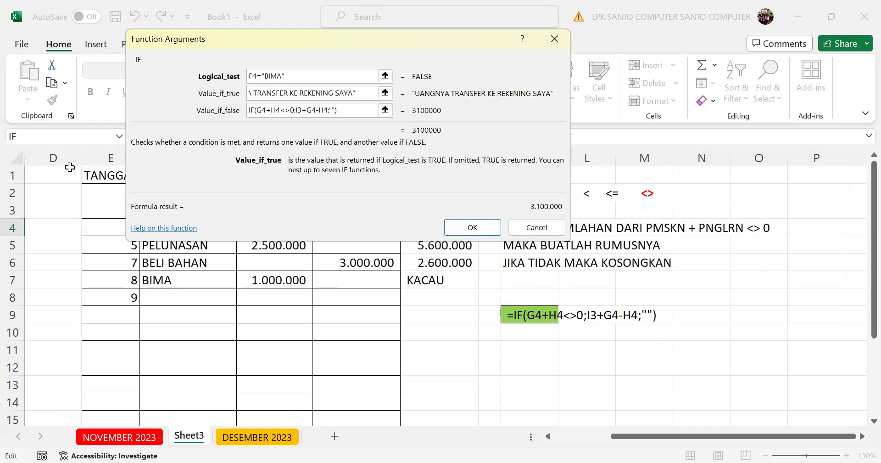
key(Return)
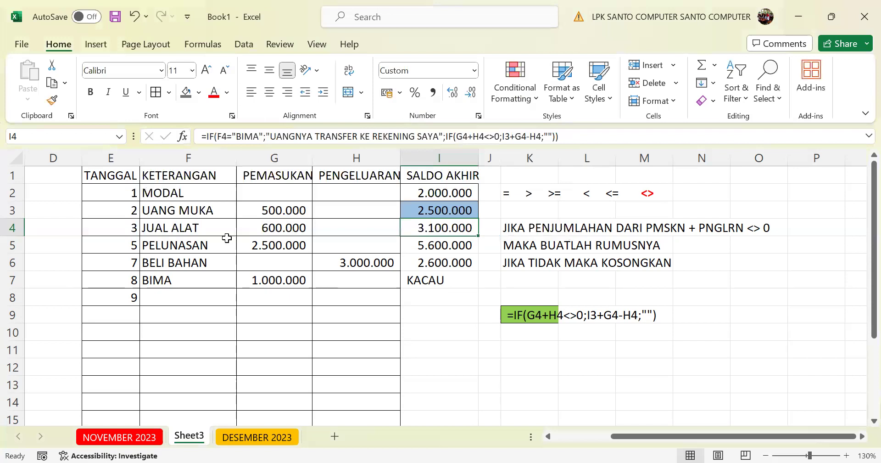
Replace the KETERANGAN entry in F7 with SEDEKAH
click(181, 283)
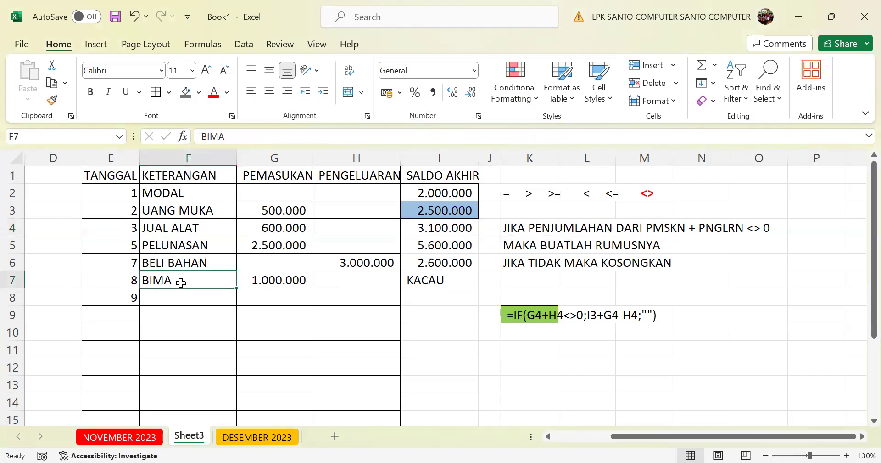
text(SEDE)
text(K)
key(BackSpace)
text(DEKAH)
key(Return)
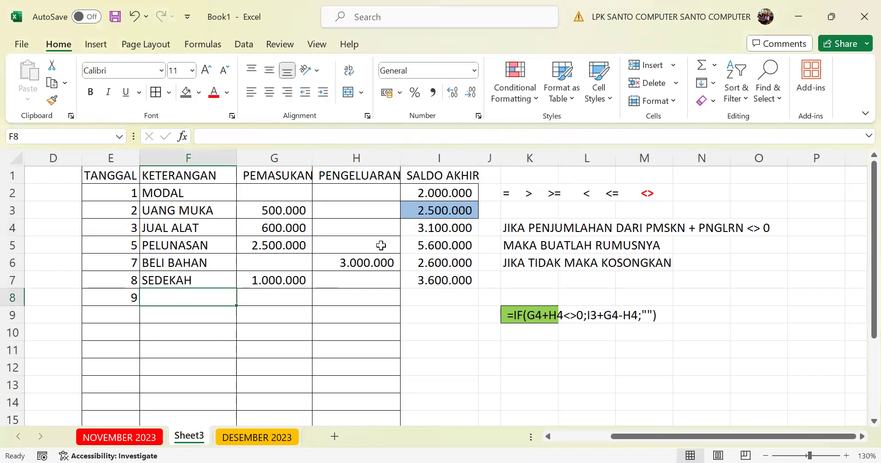
Fill the I3 formula down the SALDO AKHIR column, enter the tested person's name in F7, and inspect the I3 formula
click(434, 210)
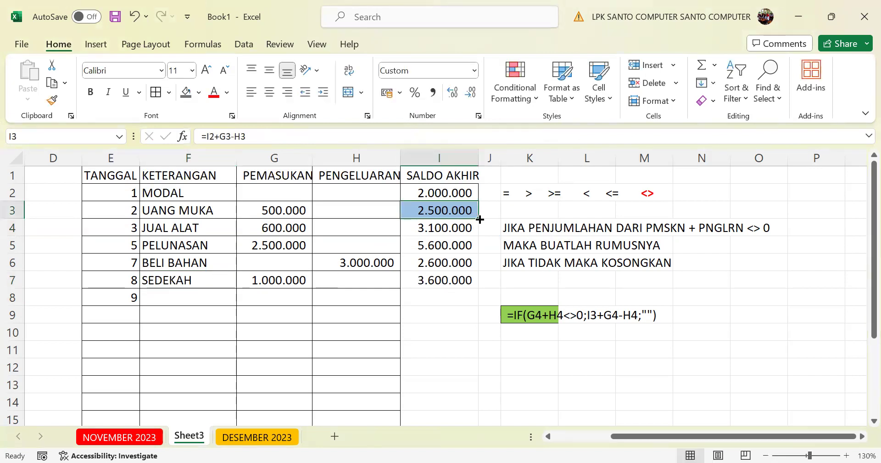
drag(480, 219, 480, 420)
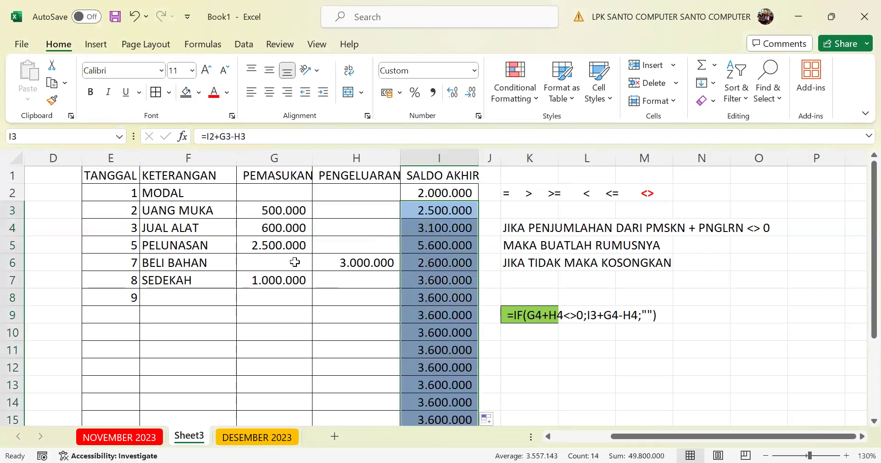
click(194, 279)
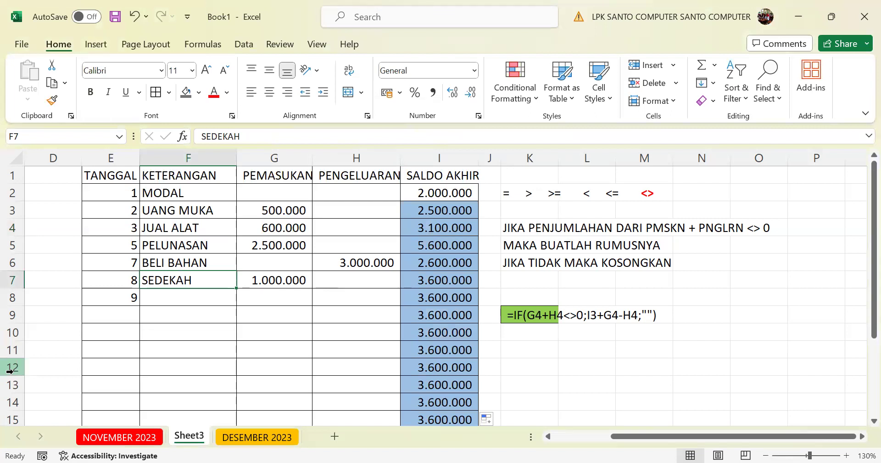
text(BIMA)
key(Return)
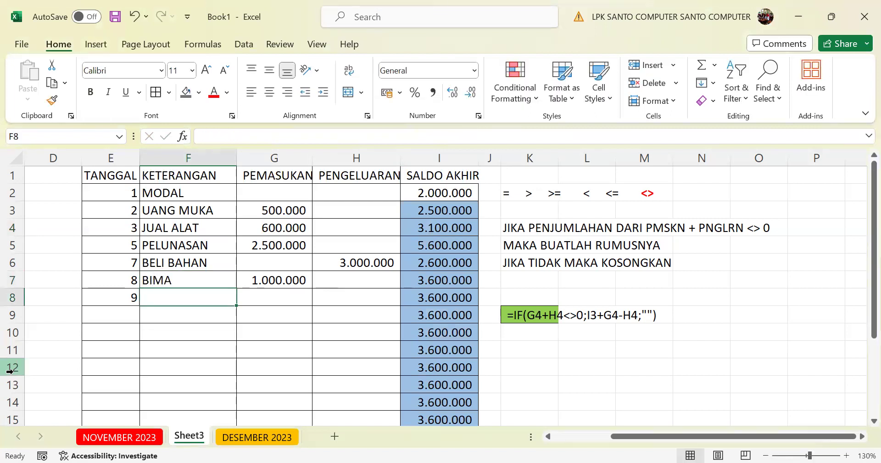
click(197, 285)
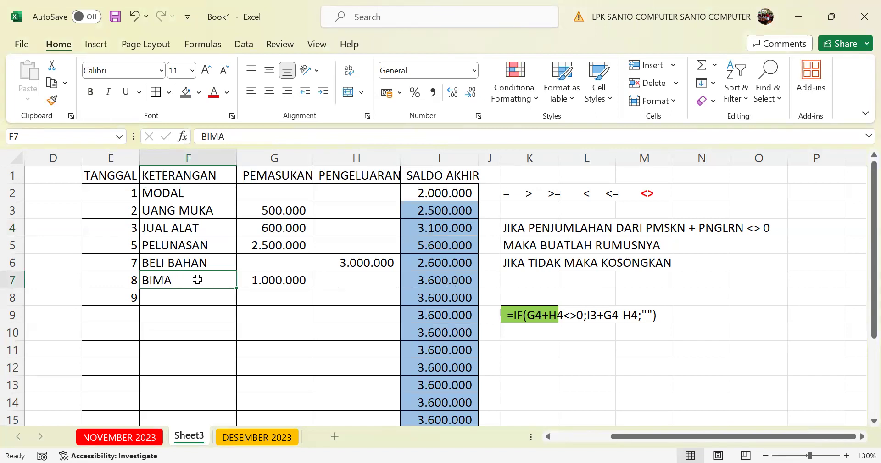
click(432, 213)
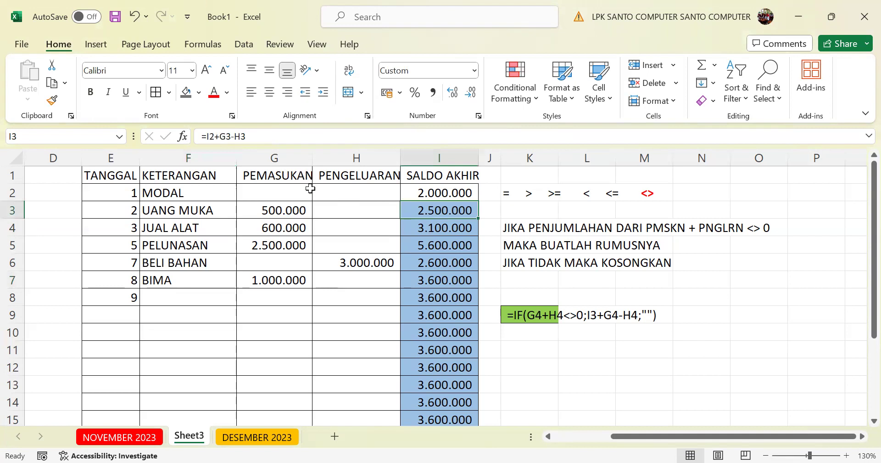
Check the formulas in I4 and I5, and undo the I3 formula fill along with the recent F7 entry changes
click(430, 226)
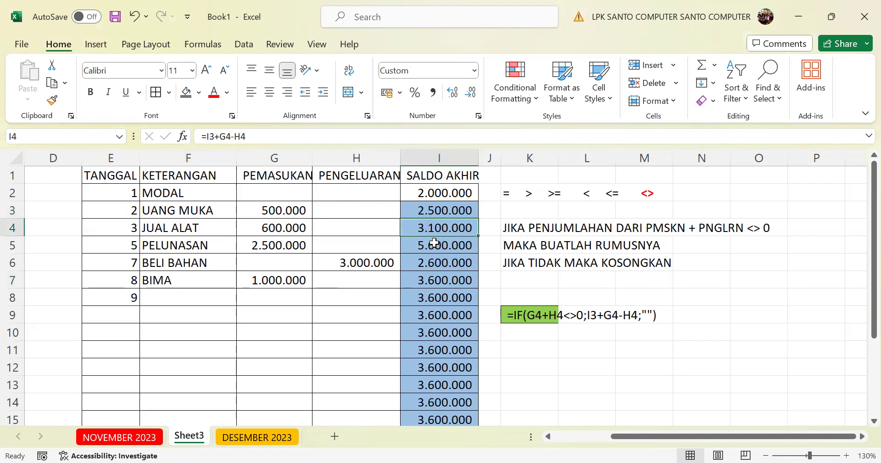
click(431, 245)
click(445, 228)
key(ctrl+z)
key(ctrl+z)
key(ctrl+z)
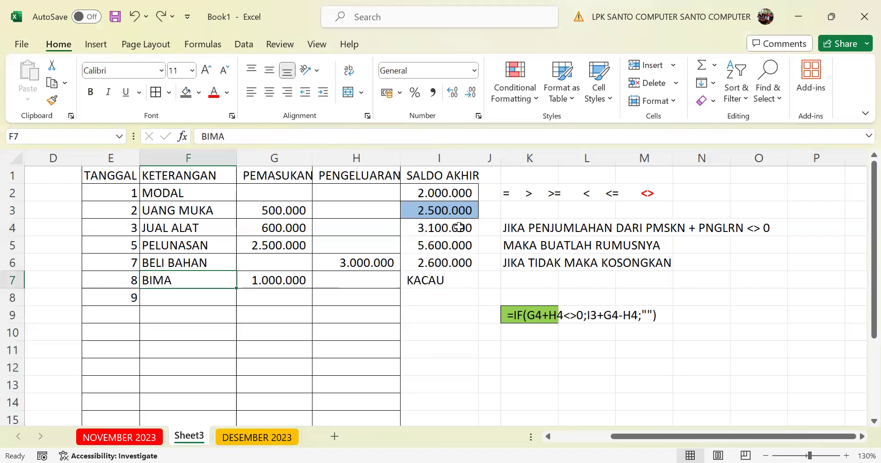
Fill the nested IF formula from I4 down the SALDO AKHIR column to row 16
click(422, 232)
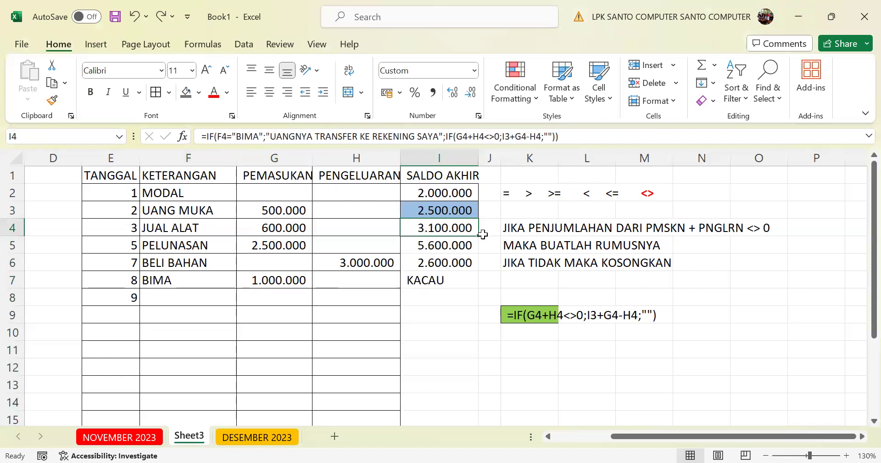
drag(479, 235, 466, 391)
drag(466, 389, 465, 385)
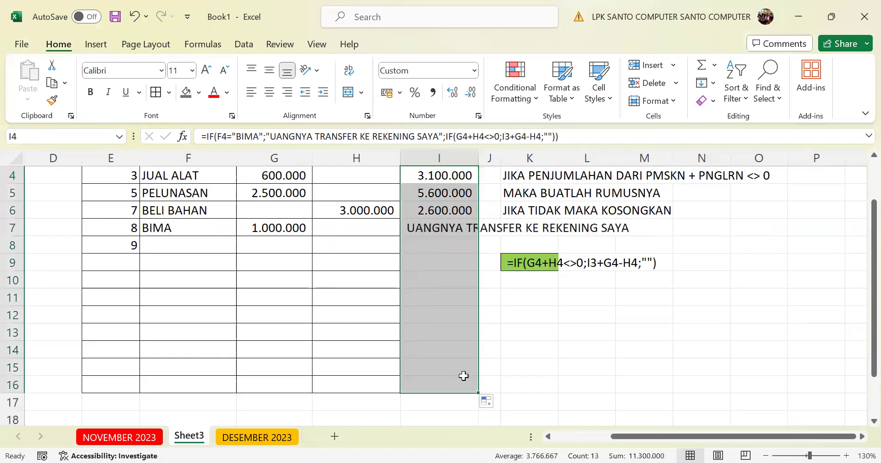
scroll(406, 228, up, 1)
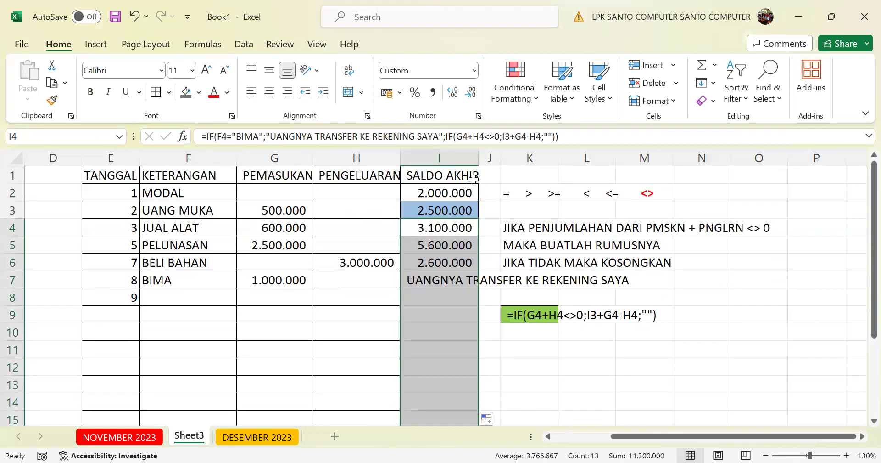
click(447, 313)
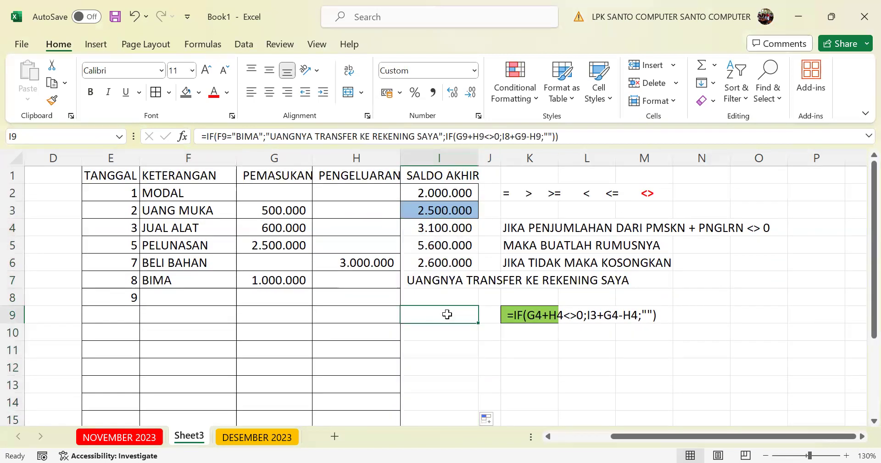
Examine the arguments of the IF formula in I7 without changing them
click(434, 281)
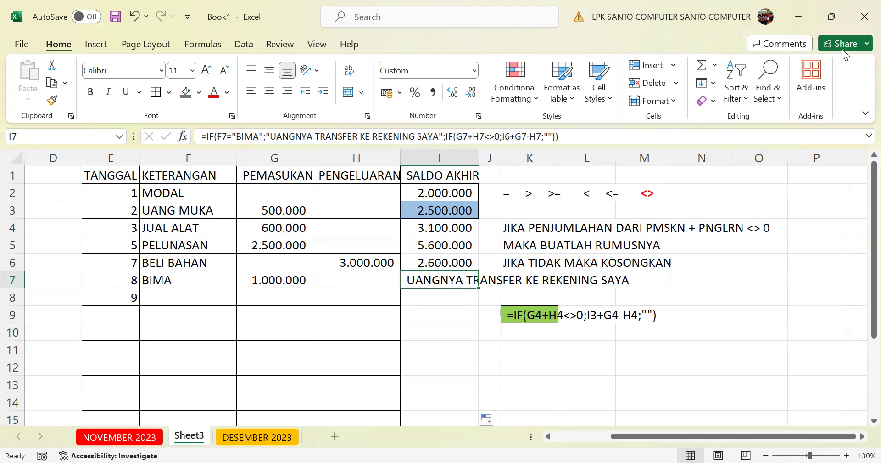
click(180, 139)
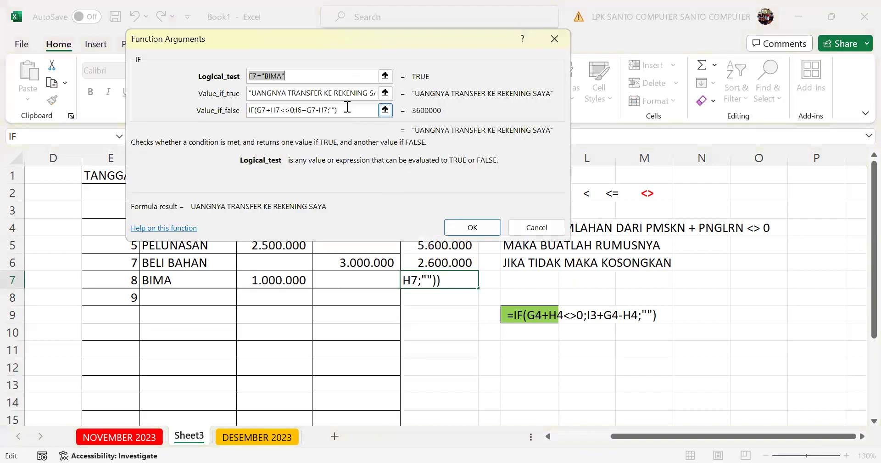
click(348, 94)
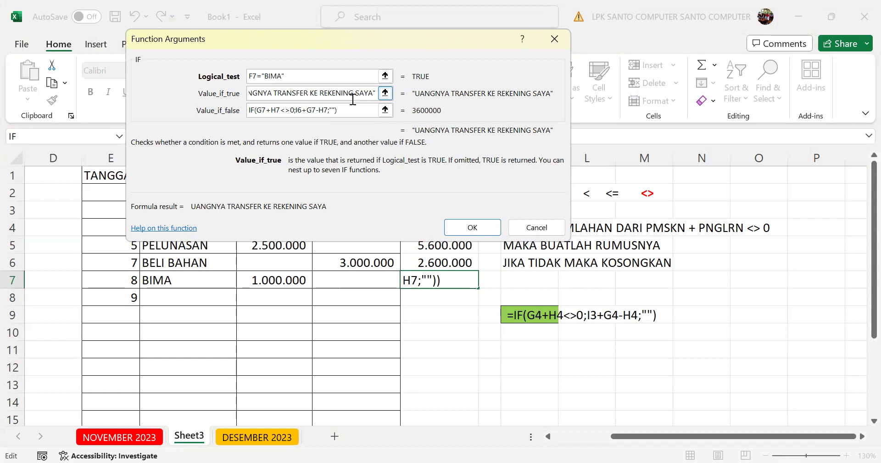
click(551, 229)
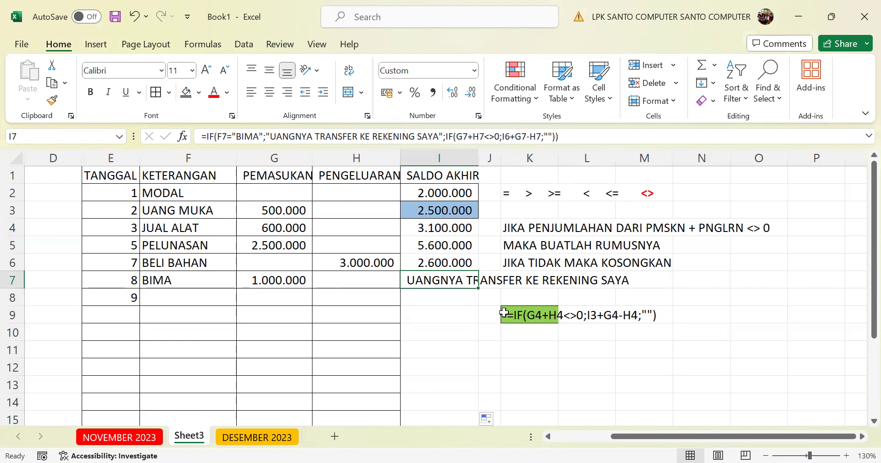
Replace the name in KETERANGAN cell F7 with SEDEKAH
click(179, 278)
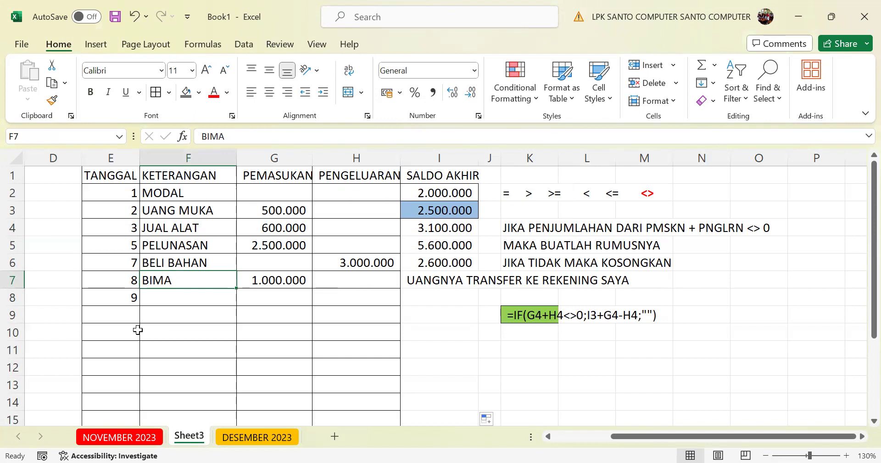
text(SEKEDE)
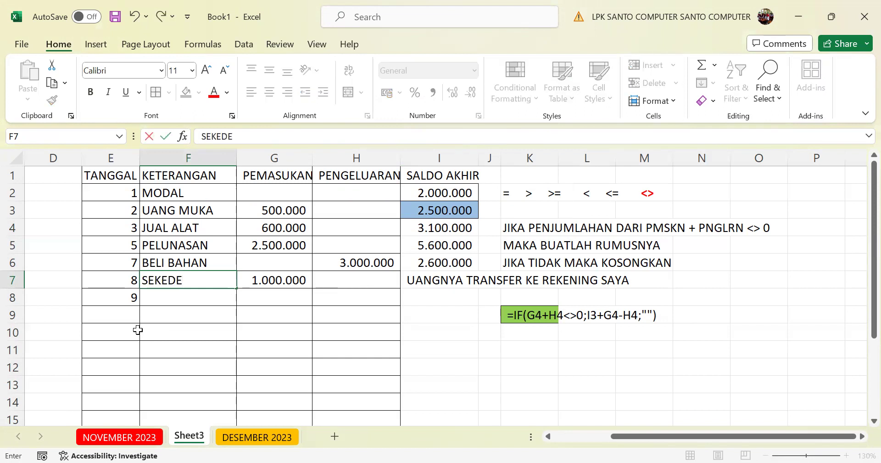
key(BackSpace)
key(BackSpace)
key(BackSpace)
key(BackSpace)
text(DEKAH)
key(Return)
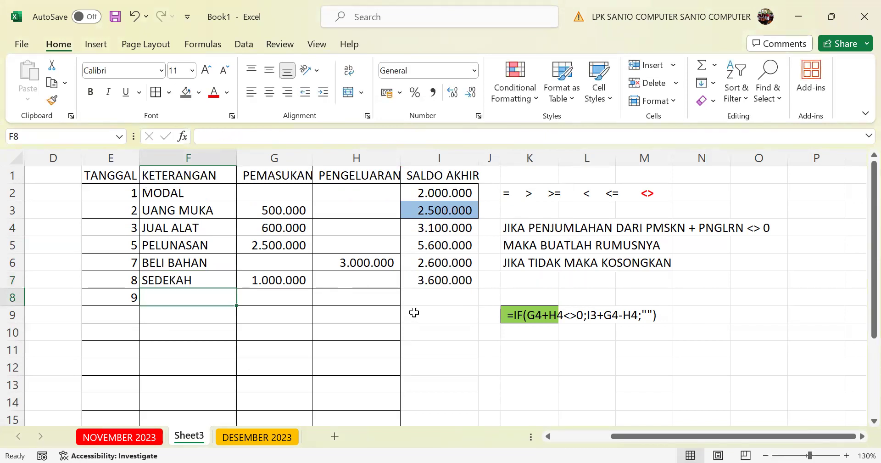
Apply all borders to the SALDO AKHIR cells I1:I15
click(454, 176)
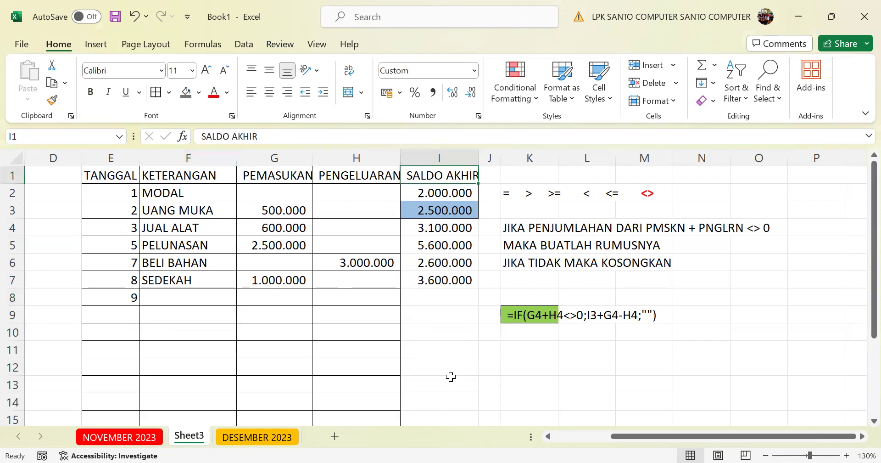
shift+click(448, 394)
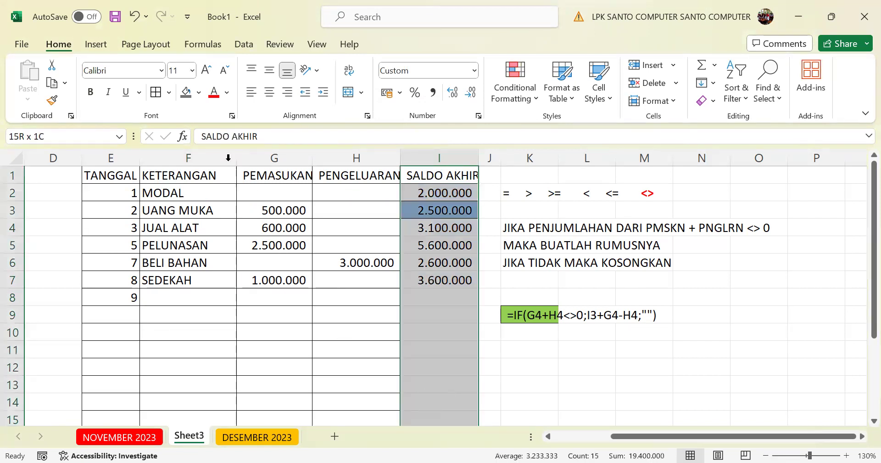
click(156, 92)
Copy the plain formatting of empty cell K11 onto the formula note in K9
click(515, 348)
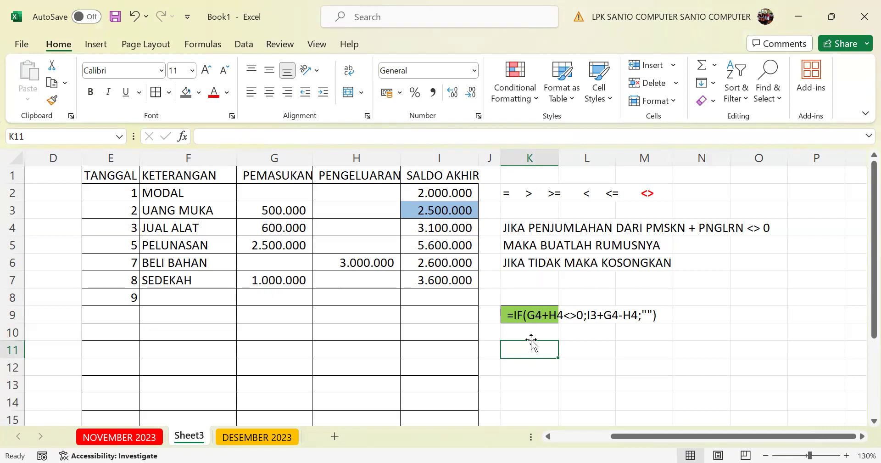
click(52, 100)
click(528, 315)
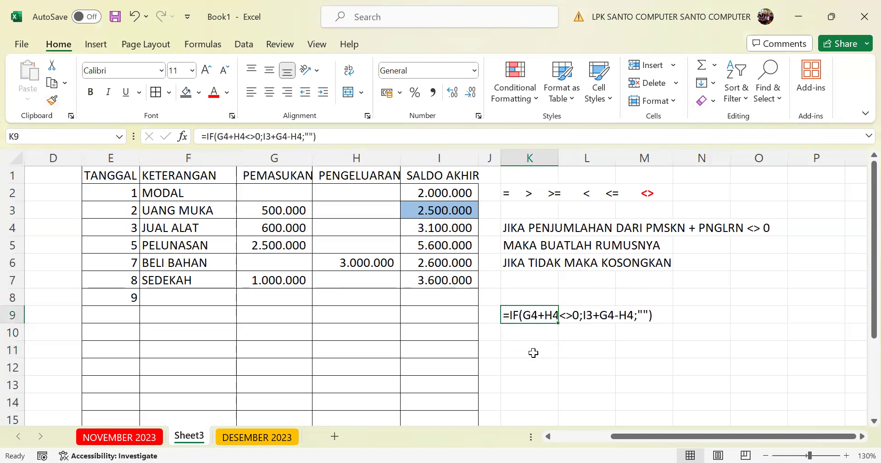
click(534, 352)
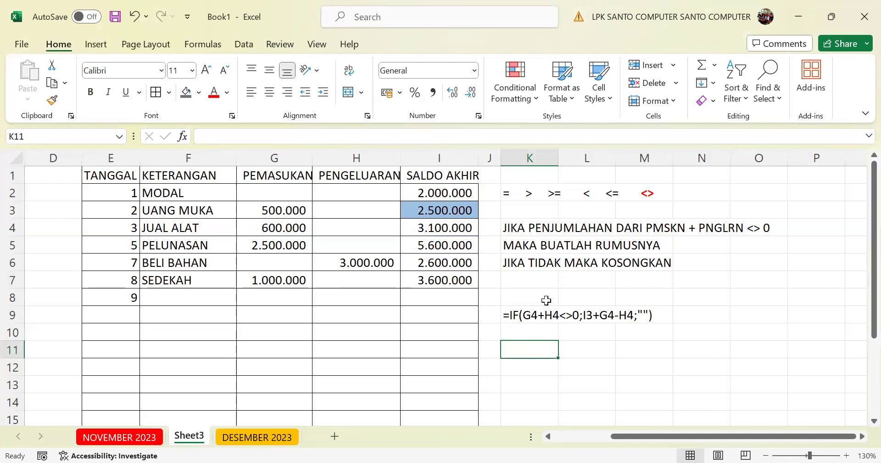
Autofit the widths of columns G, H and K to their contents
double_click(311, 159)
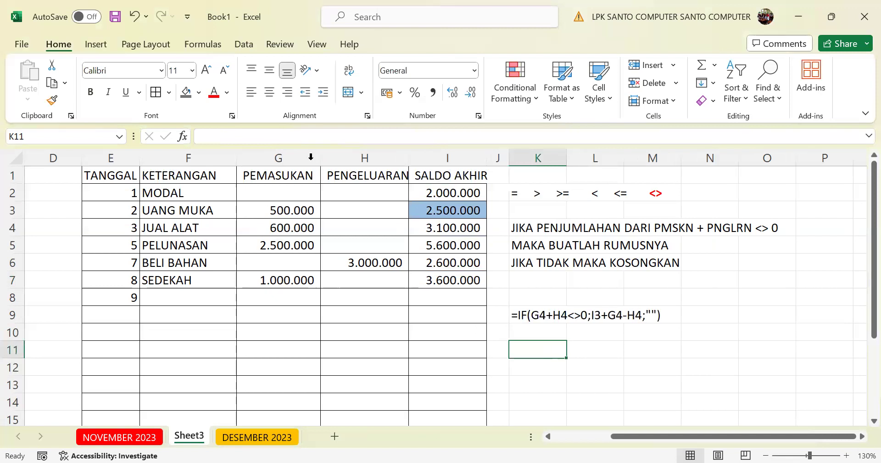
double_click(410, 160)
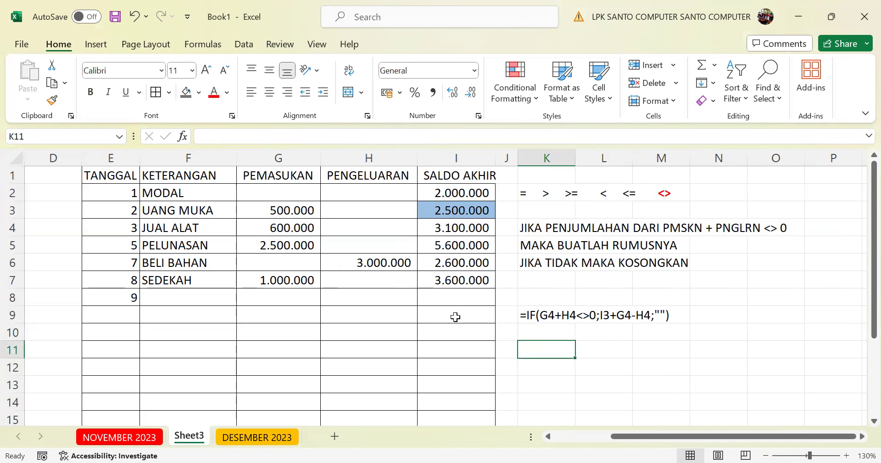
double_click(577, 160)
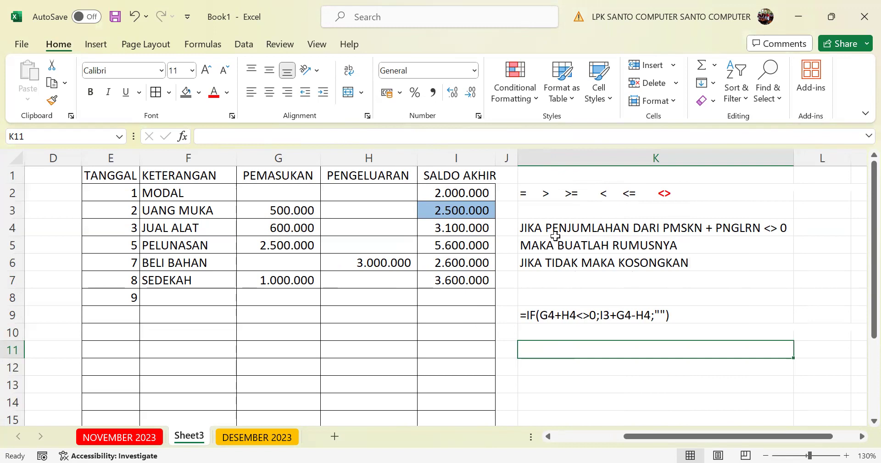
Give the notes in K4:K6 a light gold fill and red text
drag(555, 228, 568, 260)
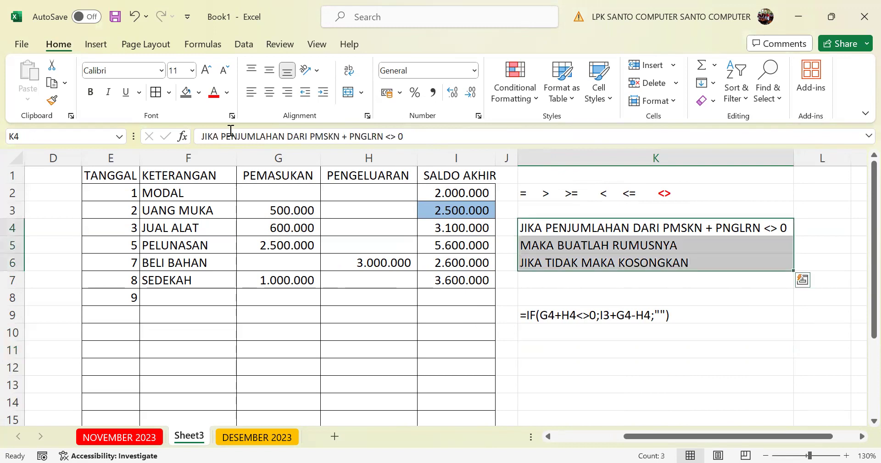
click(200, 93)
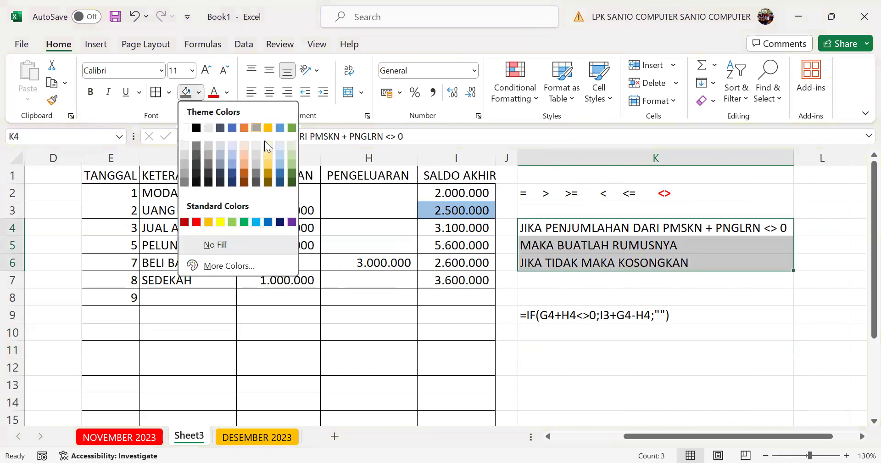
click(269, 153)
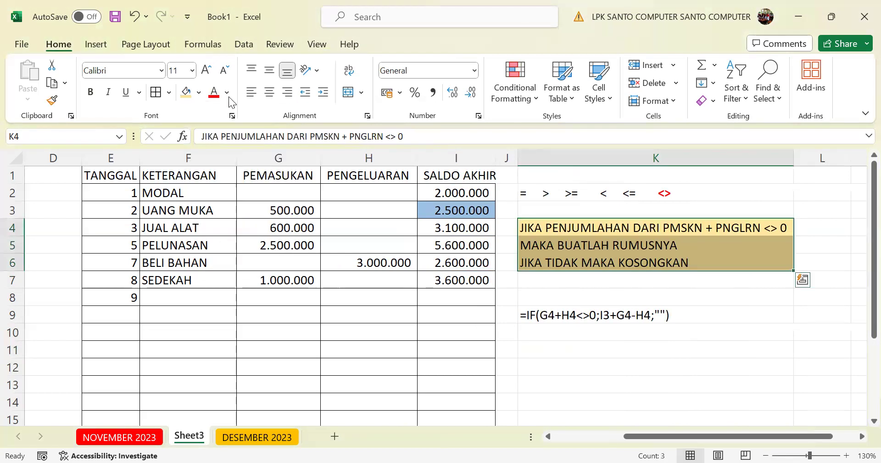
click(213, 91)
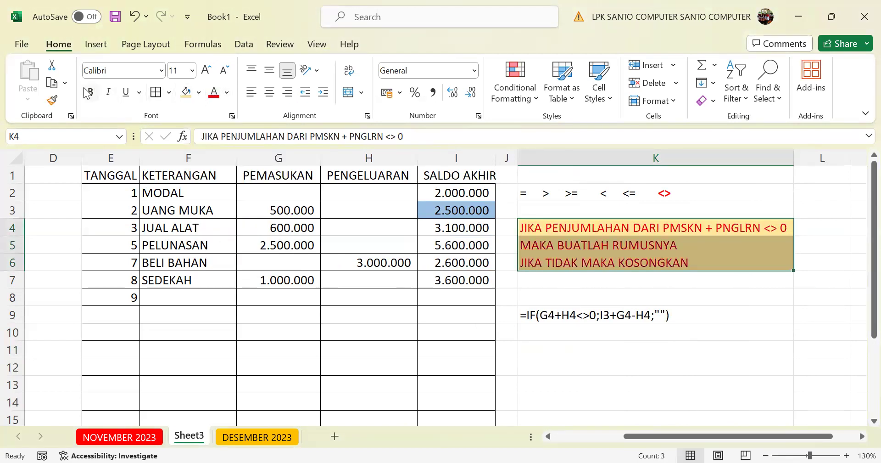
Format the notes in K4:K6 with white text on a red fill
click(226, 93)
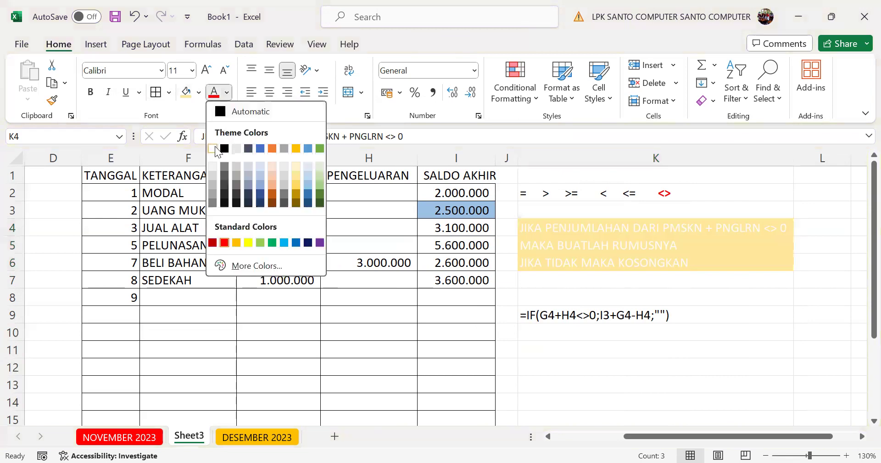
click(216, 151)
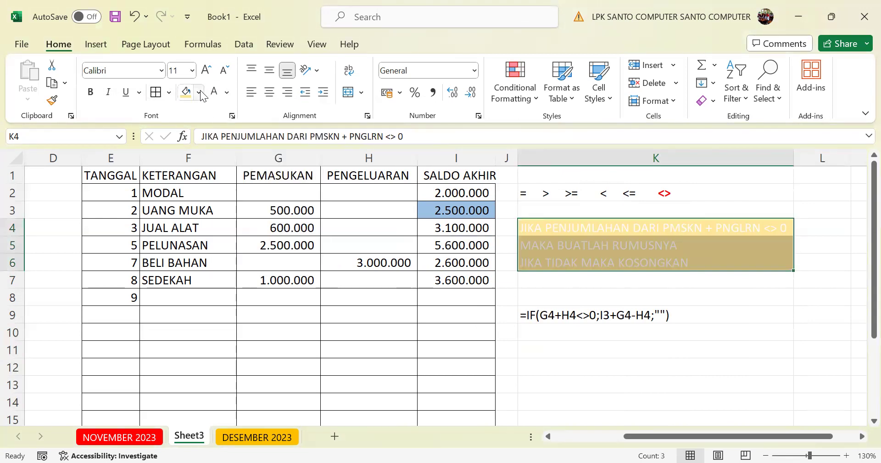
click(200, 94)
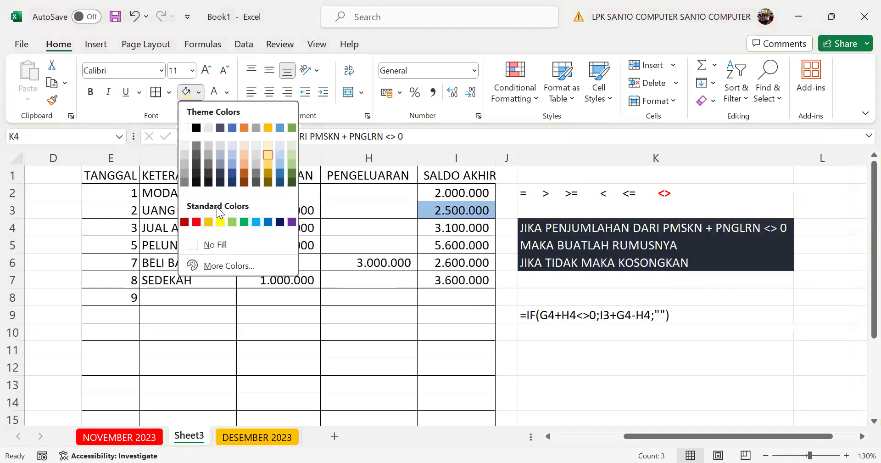
click(196, 223)
click(634, 366)
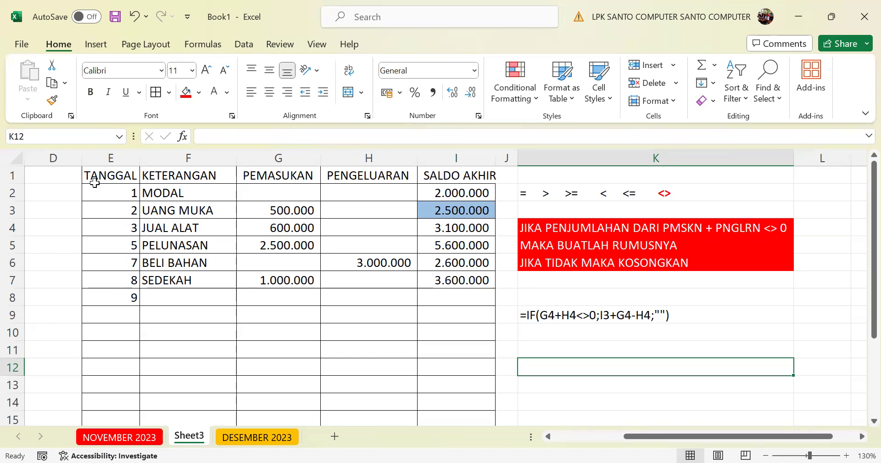
Copy all cells of Sheet3 and paste them over the entire DESEMBER 2023 sheet
click(16, 158)
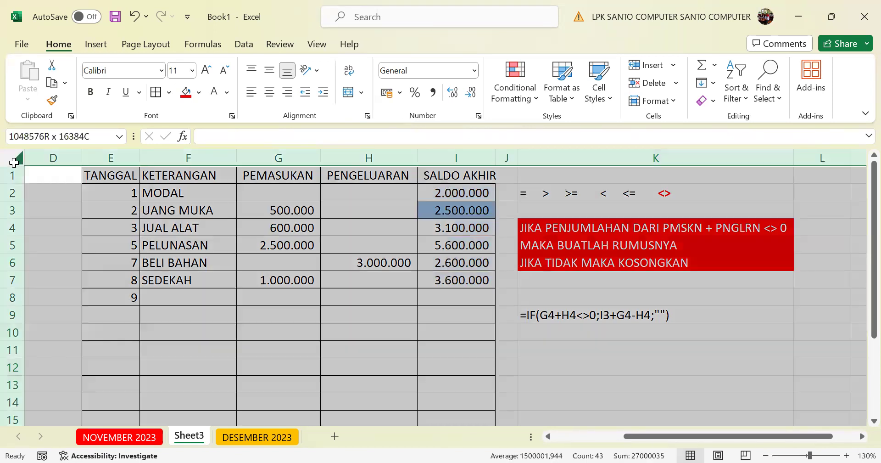
click(52, 83)
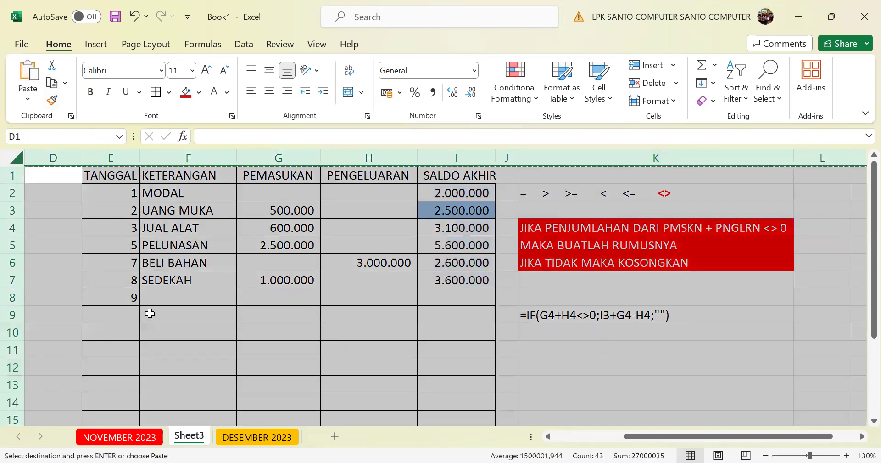
click(242, 441)
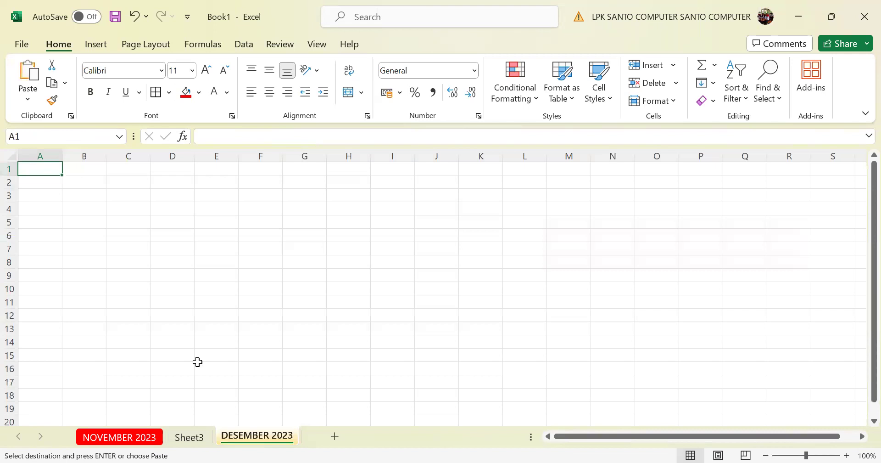
click(13, 155)
click(29, 74)
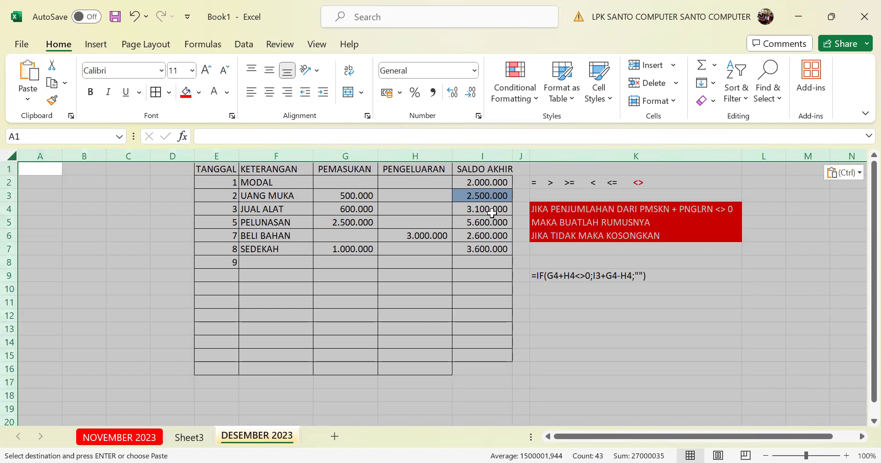
Clear the opening balance in I2 on the DESEMBER 2023 sheet
click(486, 182)
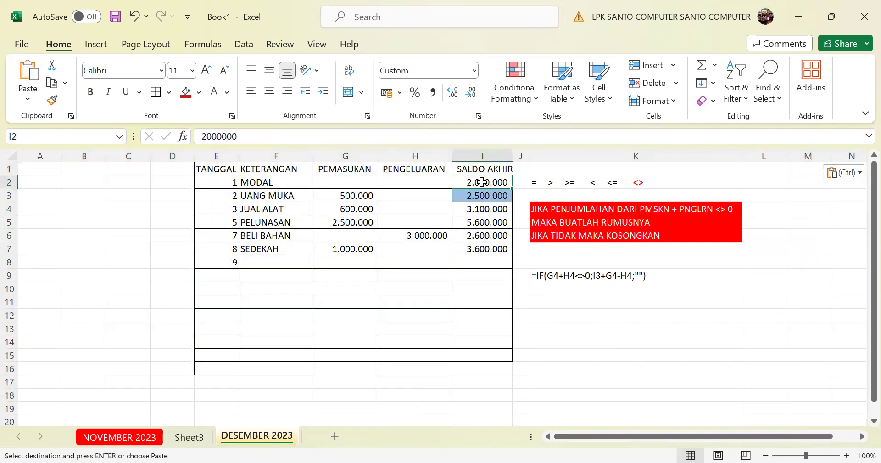
key(Delete)
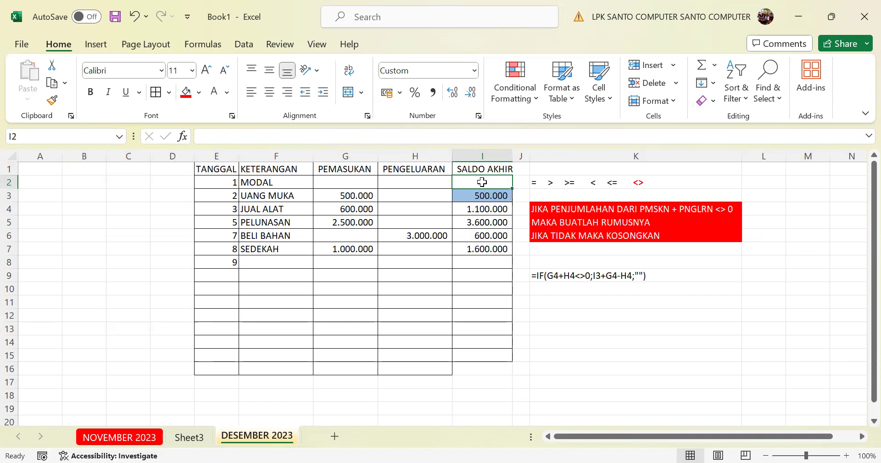
Link the opening balance in I2 on the DESEMBER 2023 sheet to the closing balance in Sheet3's I7
text(=)
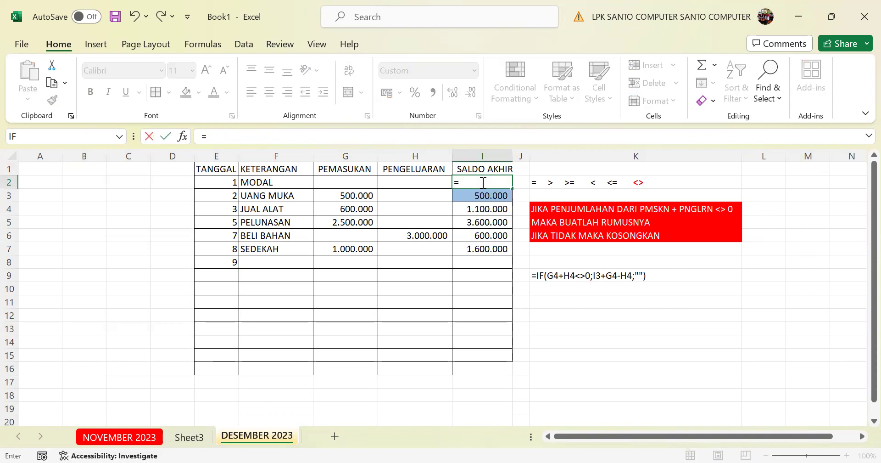
key(ctrl+Page_Up)
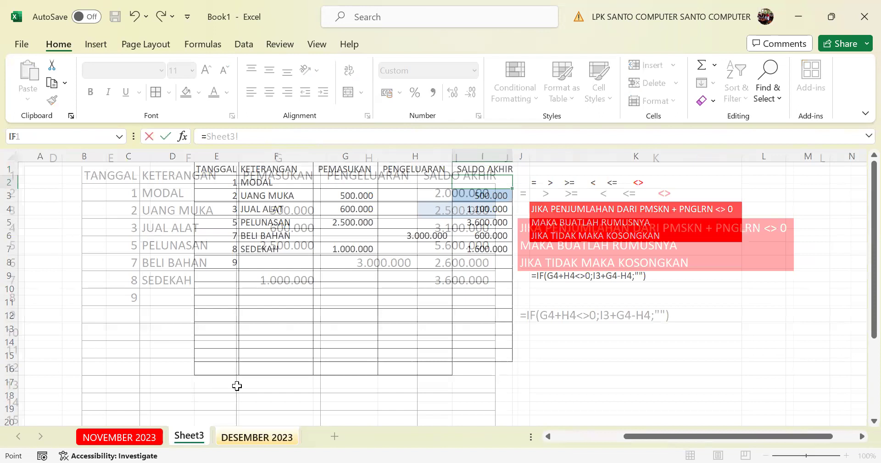
click(483, 280)
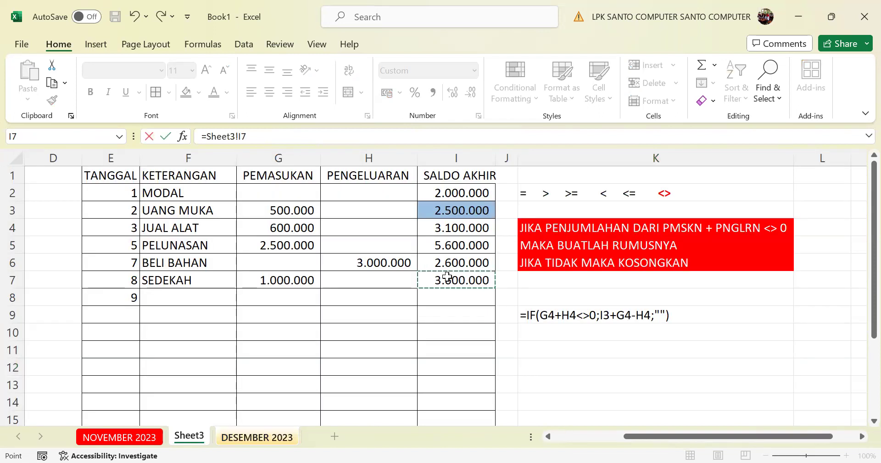
key(Return)
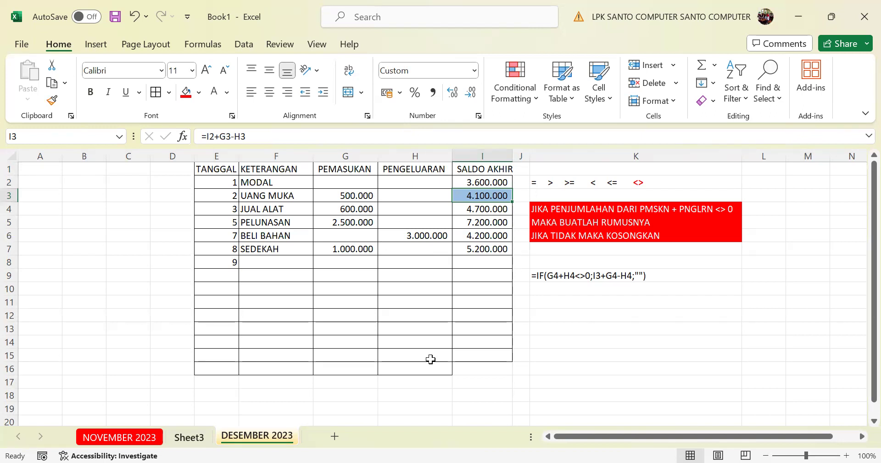
Format the closing balance in I7 on the NOVEMBER 2023 sheet with a red fill and bold white text
click(156, 433)
click(464, 307)
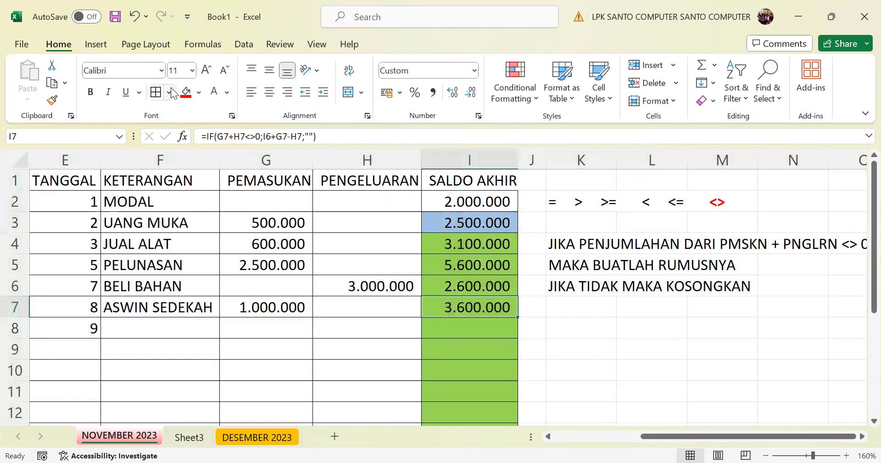
click(185, 92)
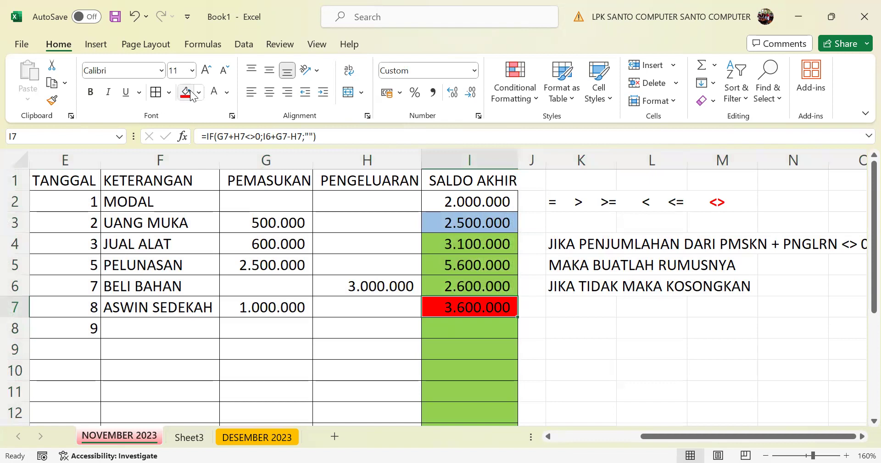
click(228, 93)
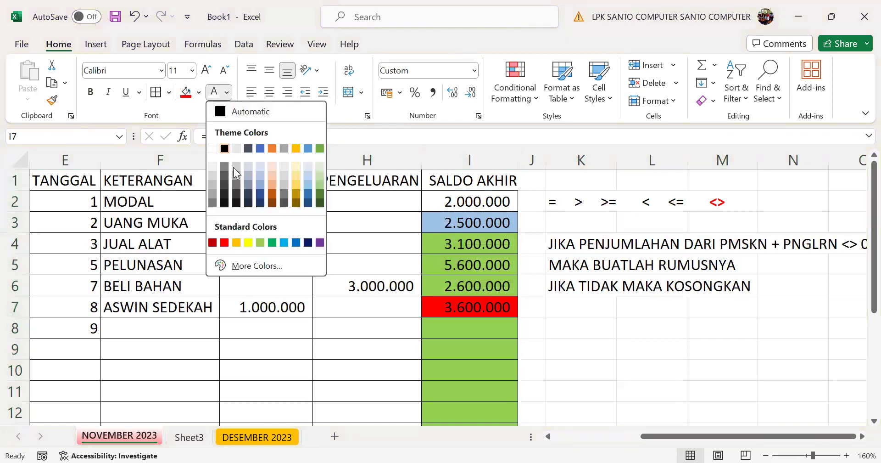
click(213, 149)
click(91, 92)
Replace the opening balance in I2 on the DESEMBER 2023 sheet with a link to I7 on the NOVEMBER 2023 sheet
key(ctrl+Page_Down)
key(ctrl+Page_Down)
click(482, 182)
key(Delete)
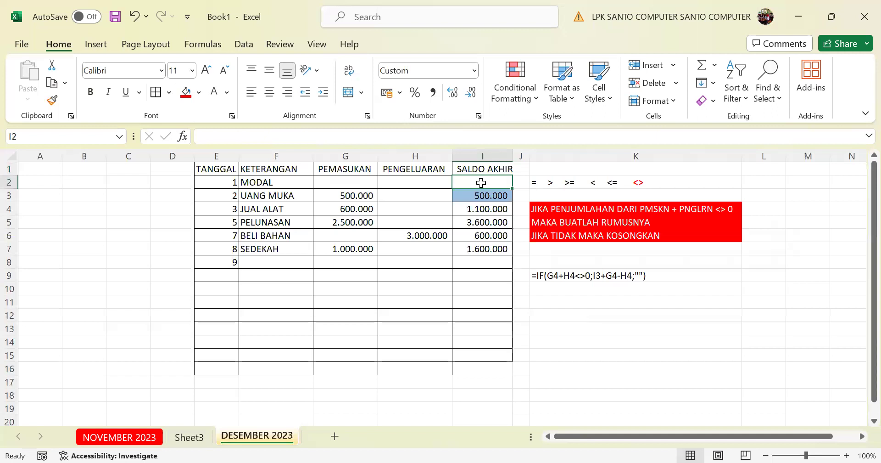
text(=)
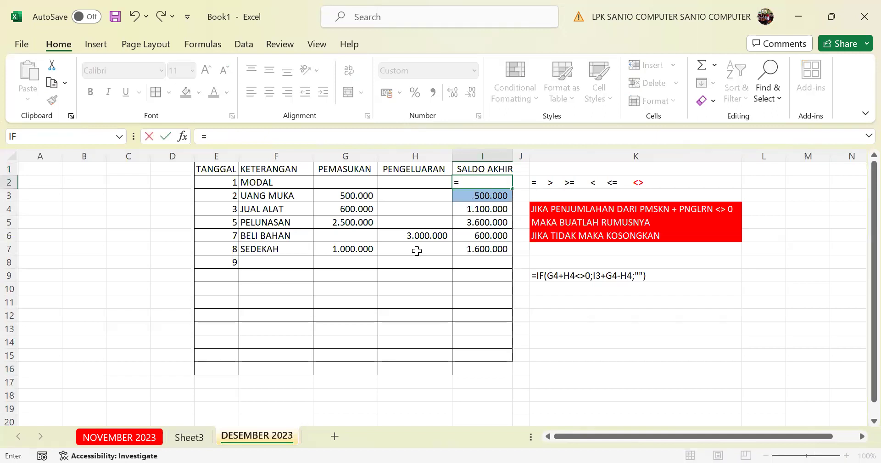
click(154, 440)
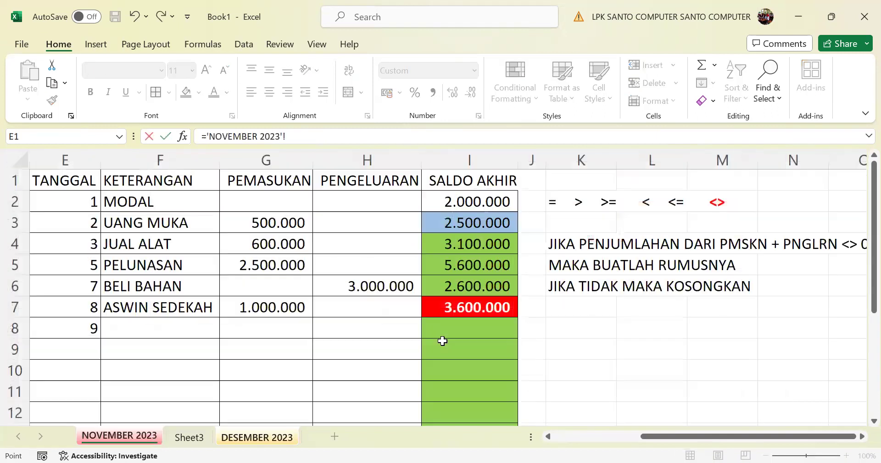
click(479, 306)
key(Return)
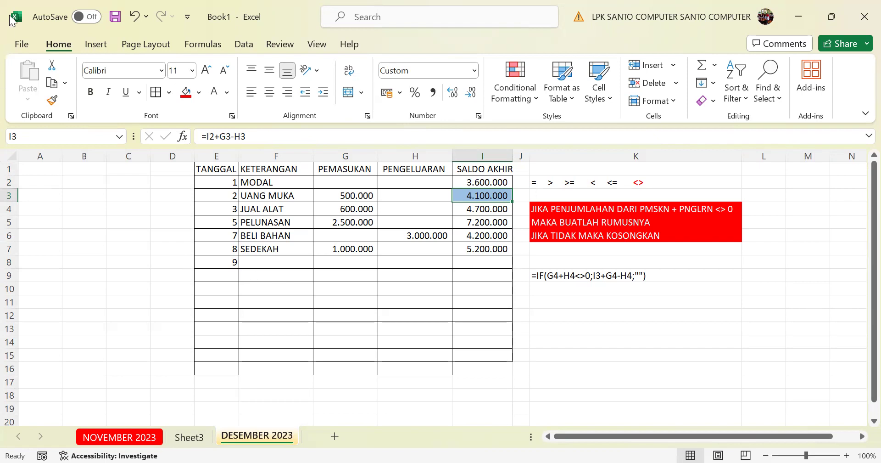
click(22, 43)
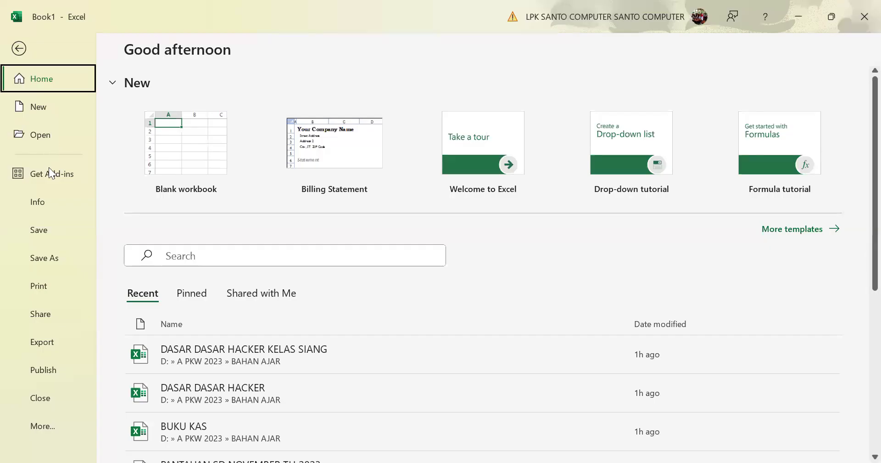
click(44, 228)
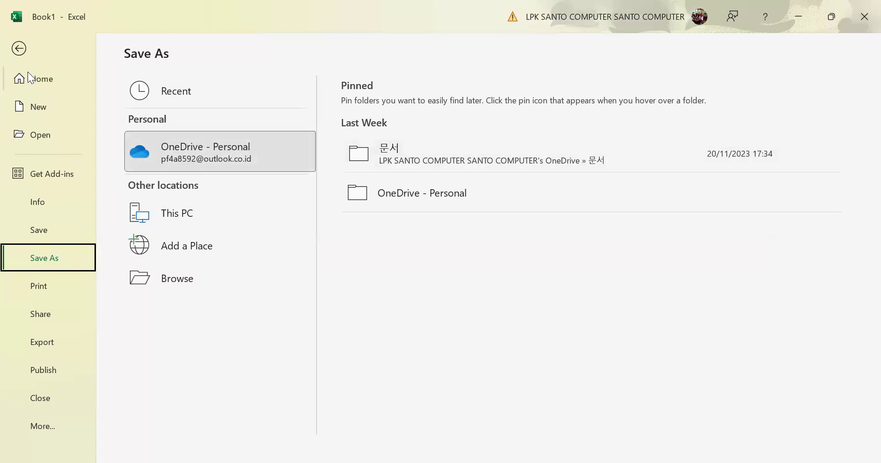
click(20, 46)
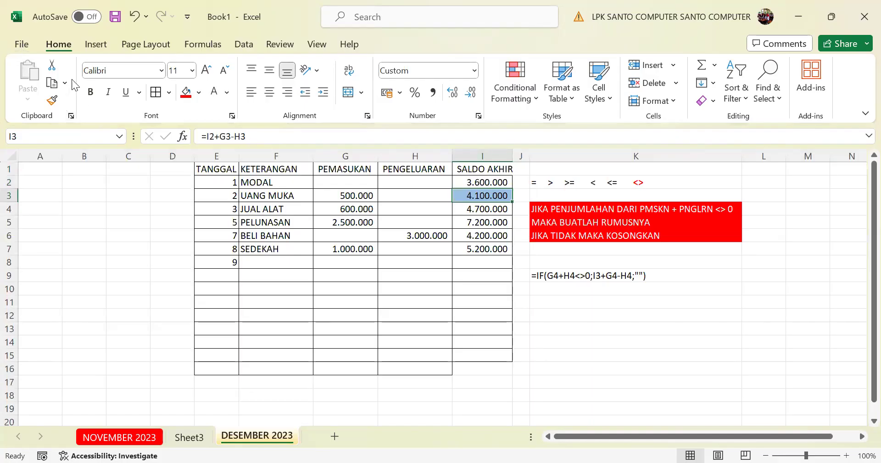
click(22, 44)
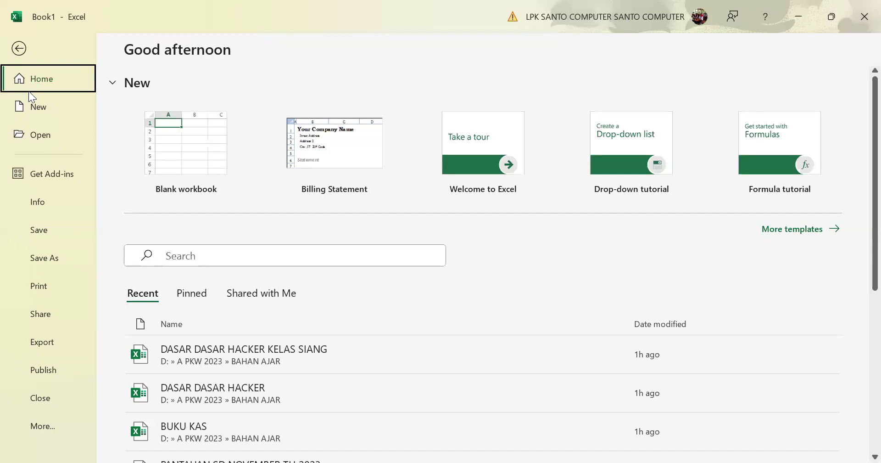
click(43, 230)
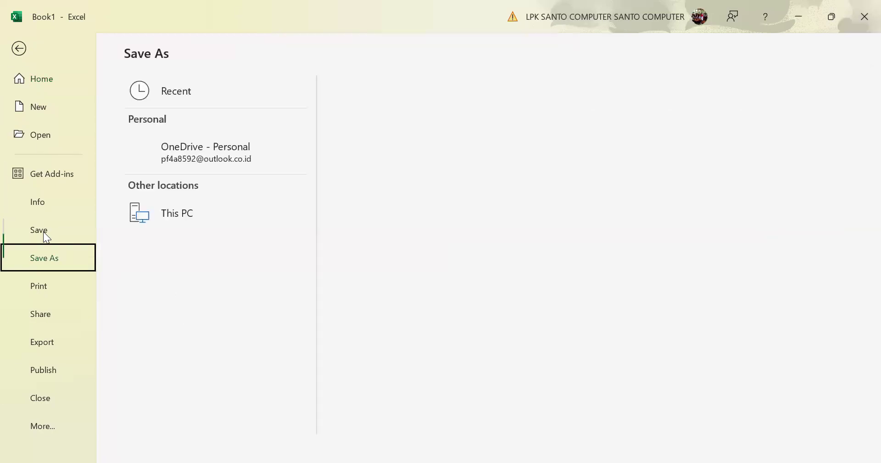
click(20, 45)
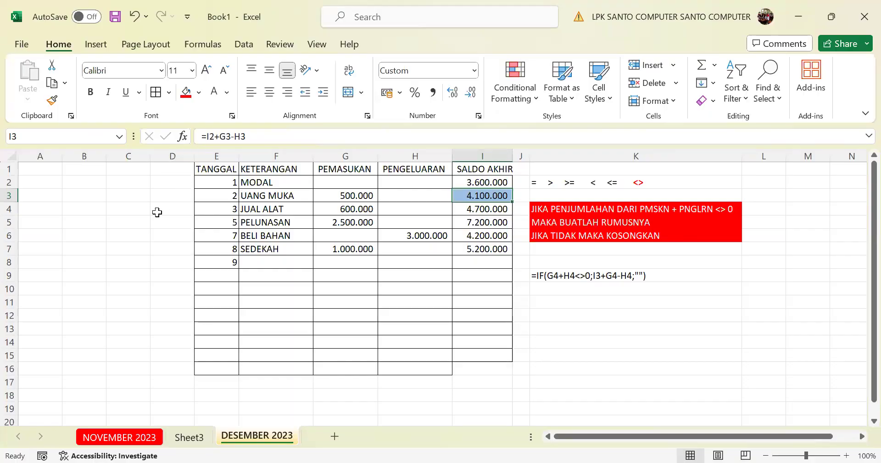
Save the workbook as BUKU KAS KELAS SIANG in the BAHAN AJAR folder under A PKW 2023 on drive D
click(20, 45)
click(55, 228)
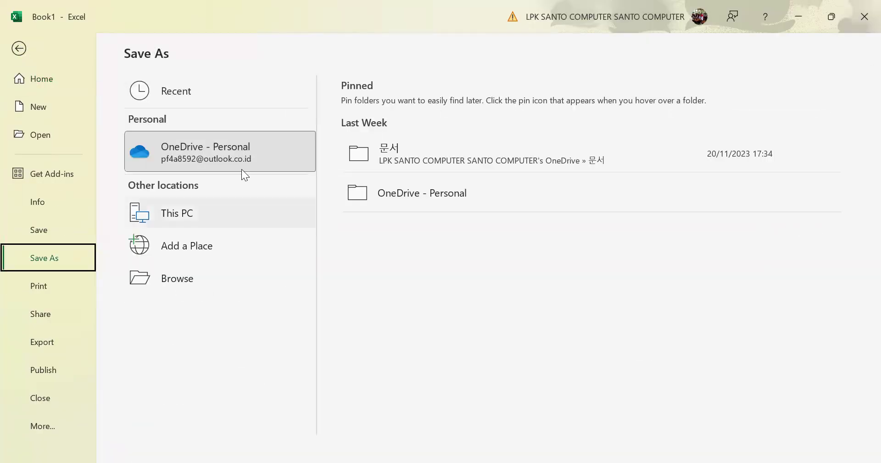
click(174, 277)
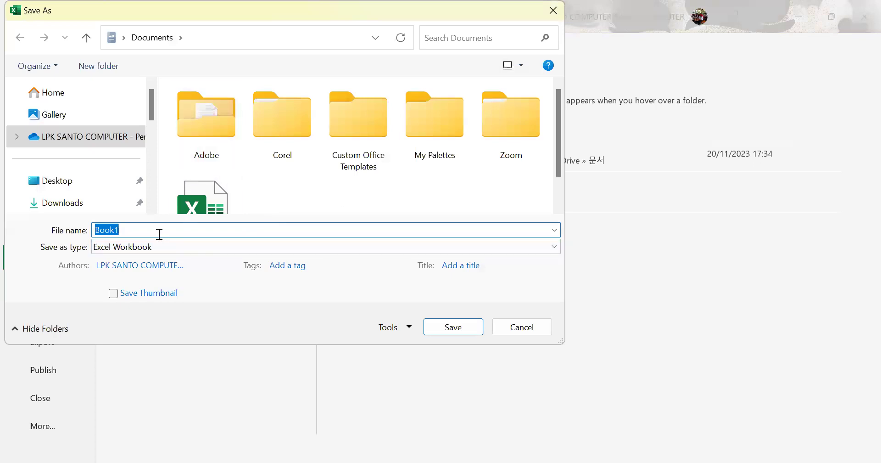
drag(152, 102, 149, 176)
click(63, 156)
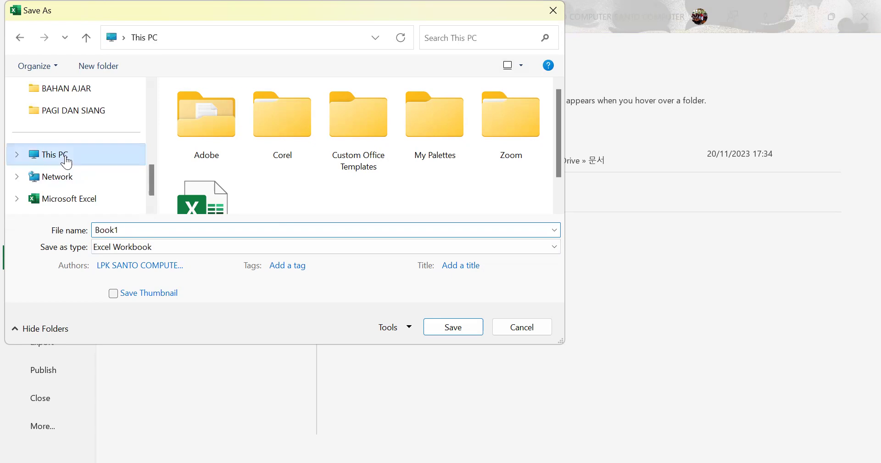
double_click(445, 125)
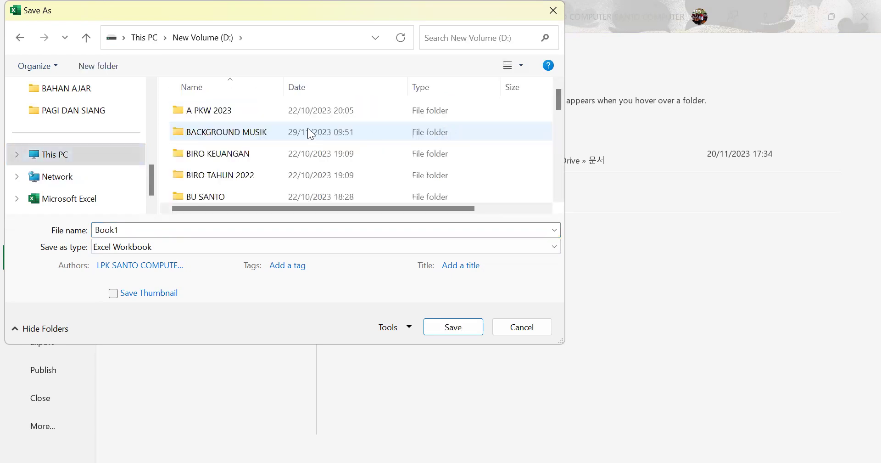
double_click(242, 110)
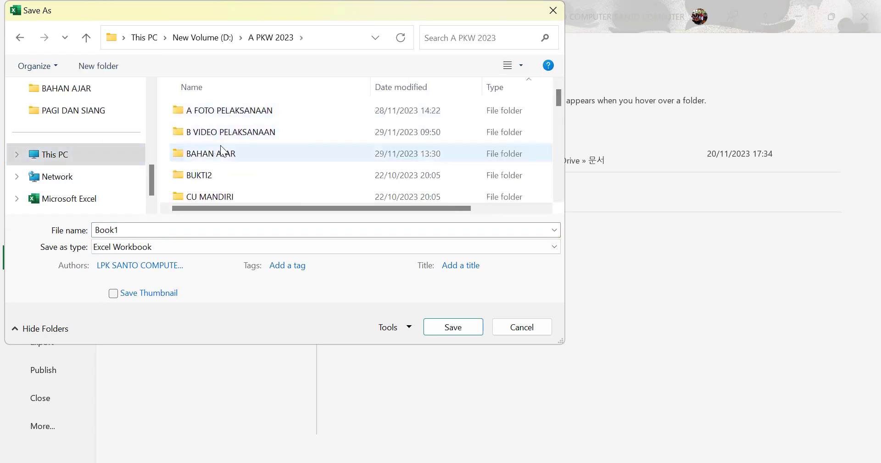
double_click(217, 157)
click(219, 230)
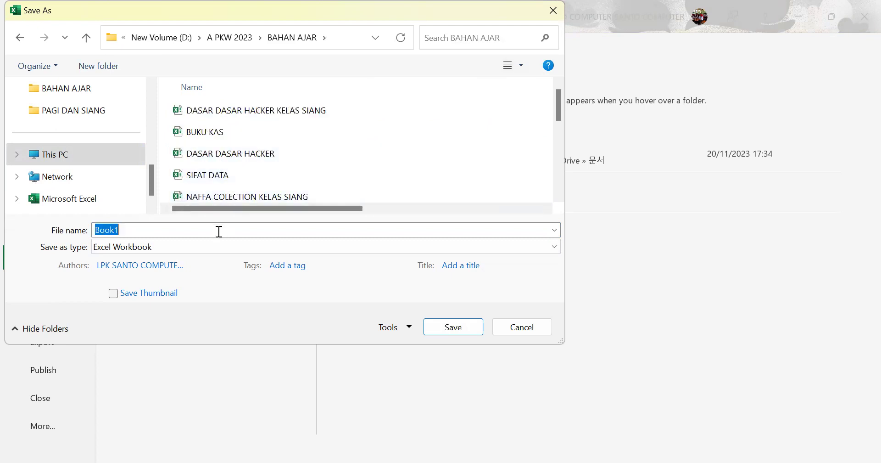
text(BUKU)
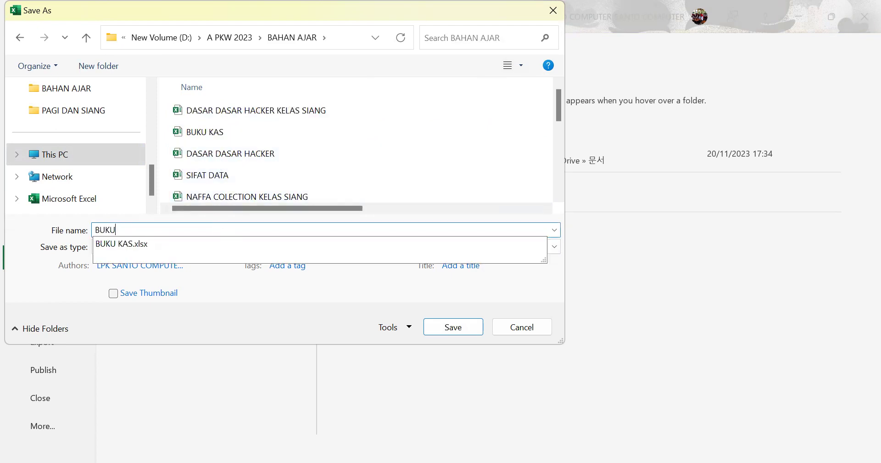
text( KAS KELAS SIANG)
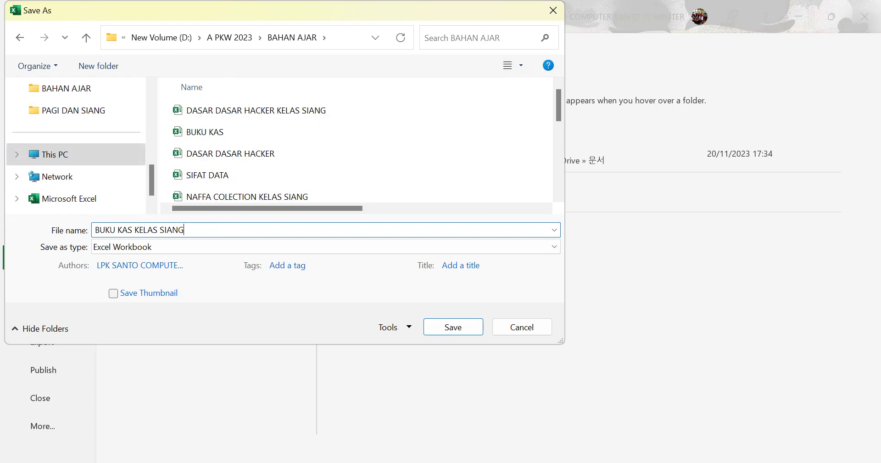
key(Return)
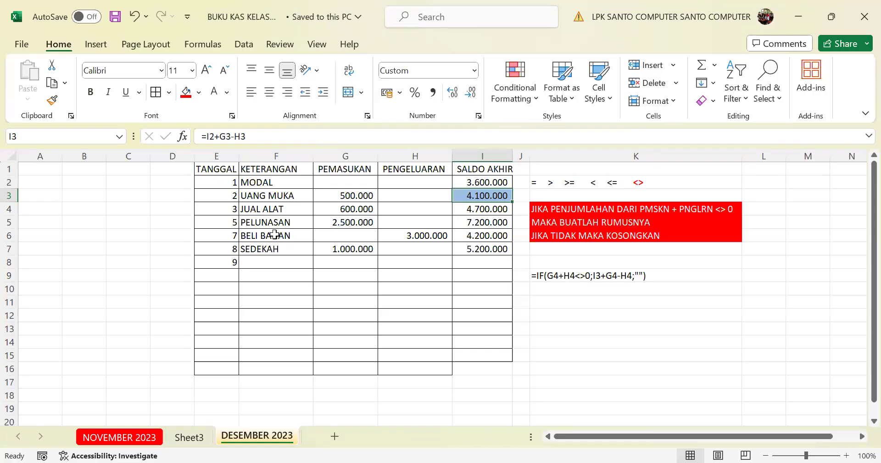
Make the notes in K4:K6 on the DESEMBER 2023 sheet bold
click(584, 326)
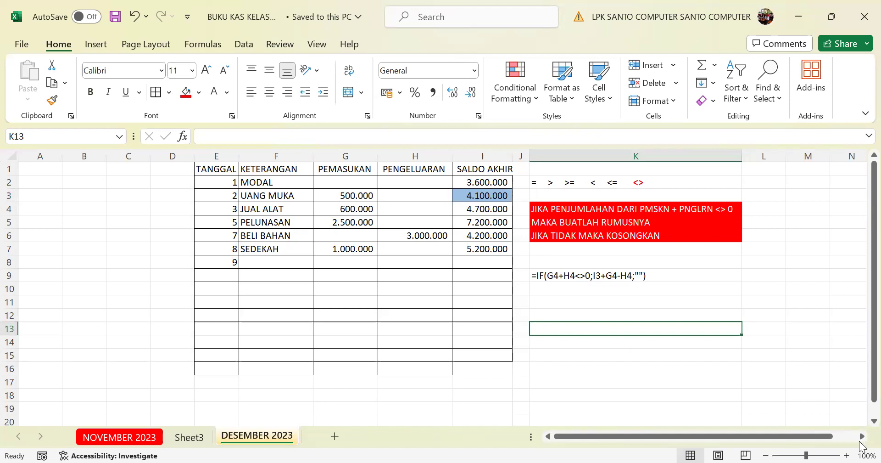
click(847, 455)
click(847, 455)
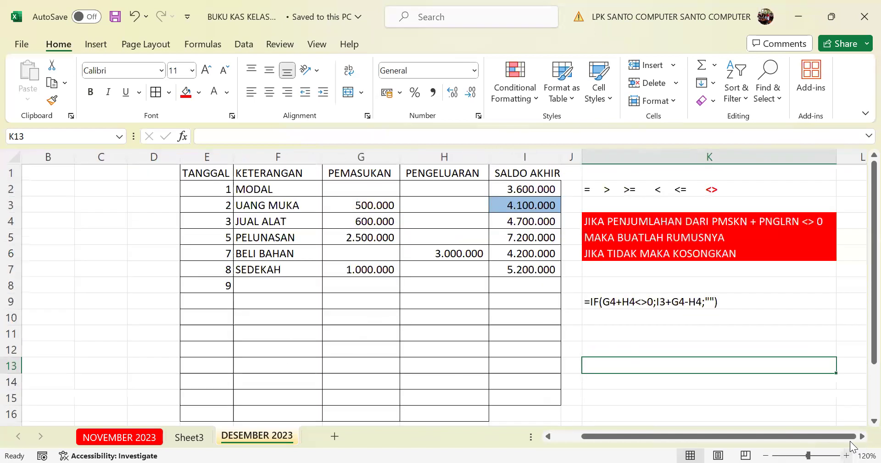
click(847, 455)
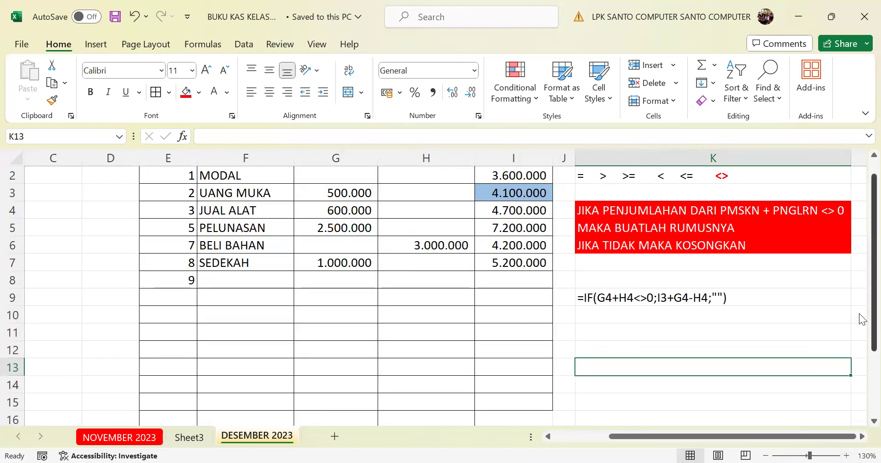
scroll(860, 313, up, 1)
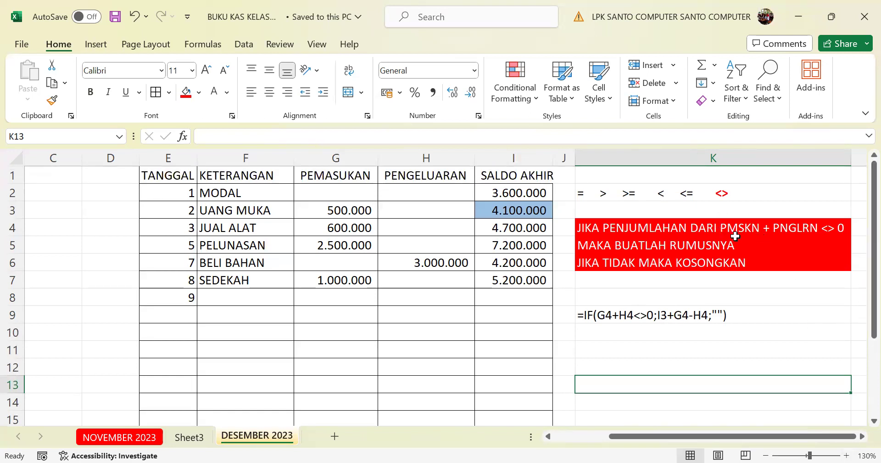
drag(674, 228, 681, 256)
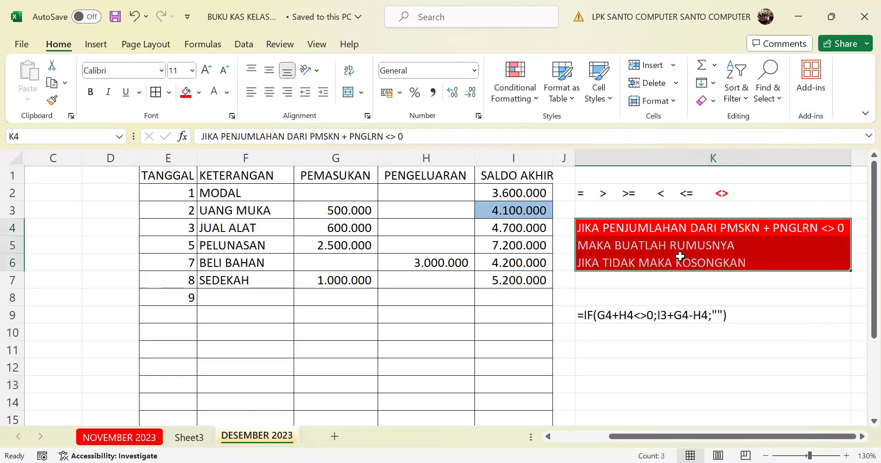
click(88, 92)
click(427, 331)
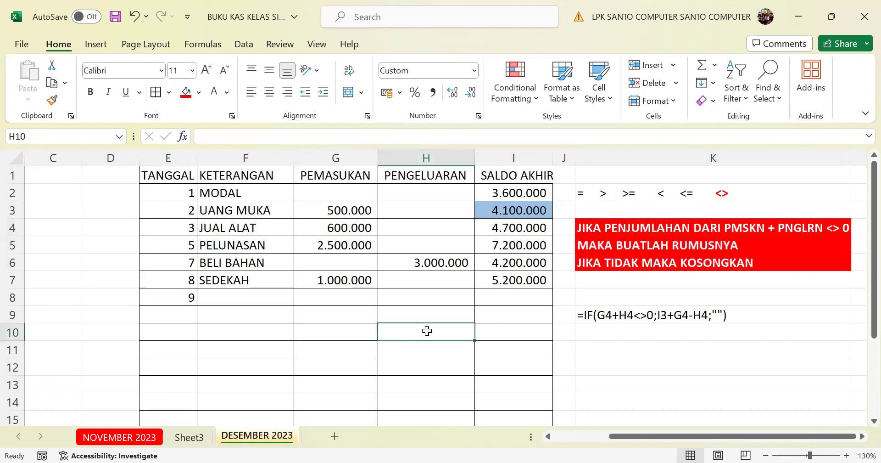